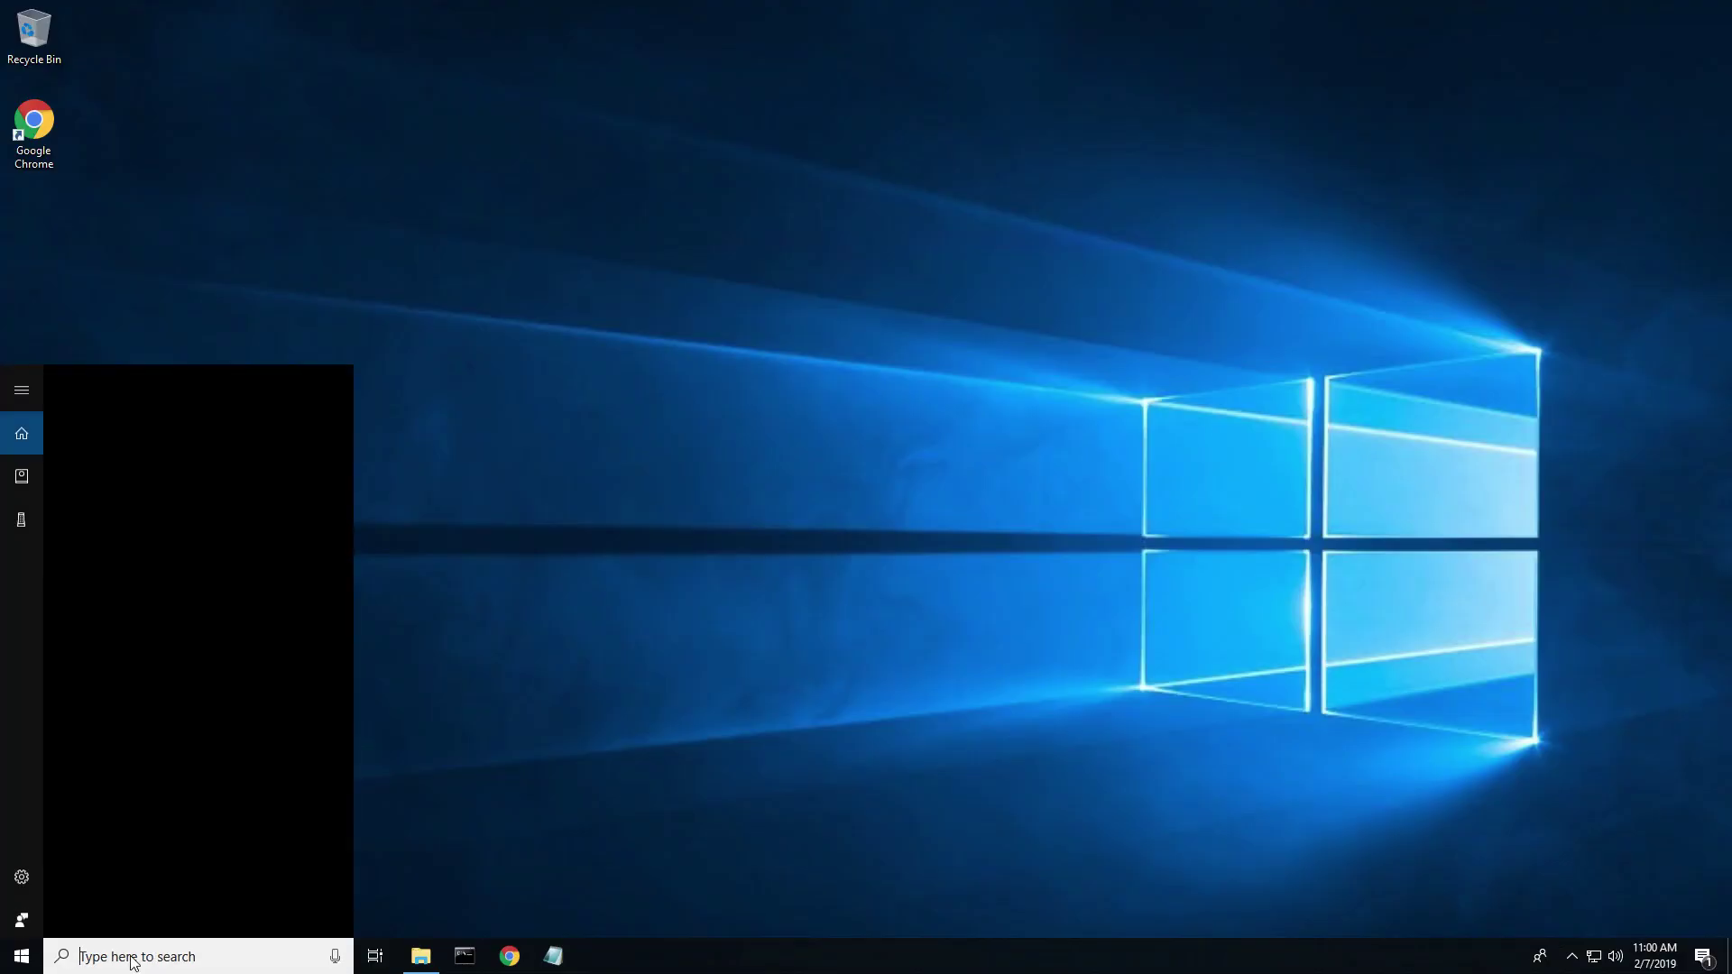
Search Windows for 'console' and launch WinCC OA 3.16 Console.
type("console")
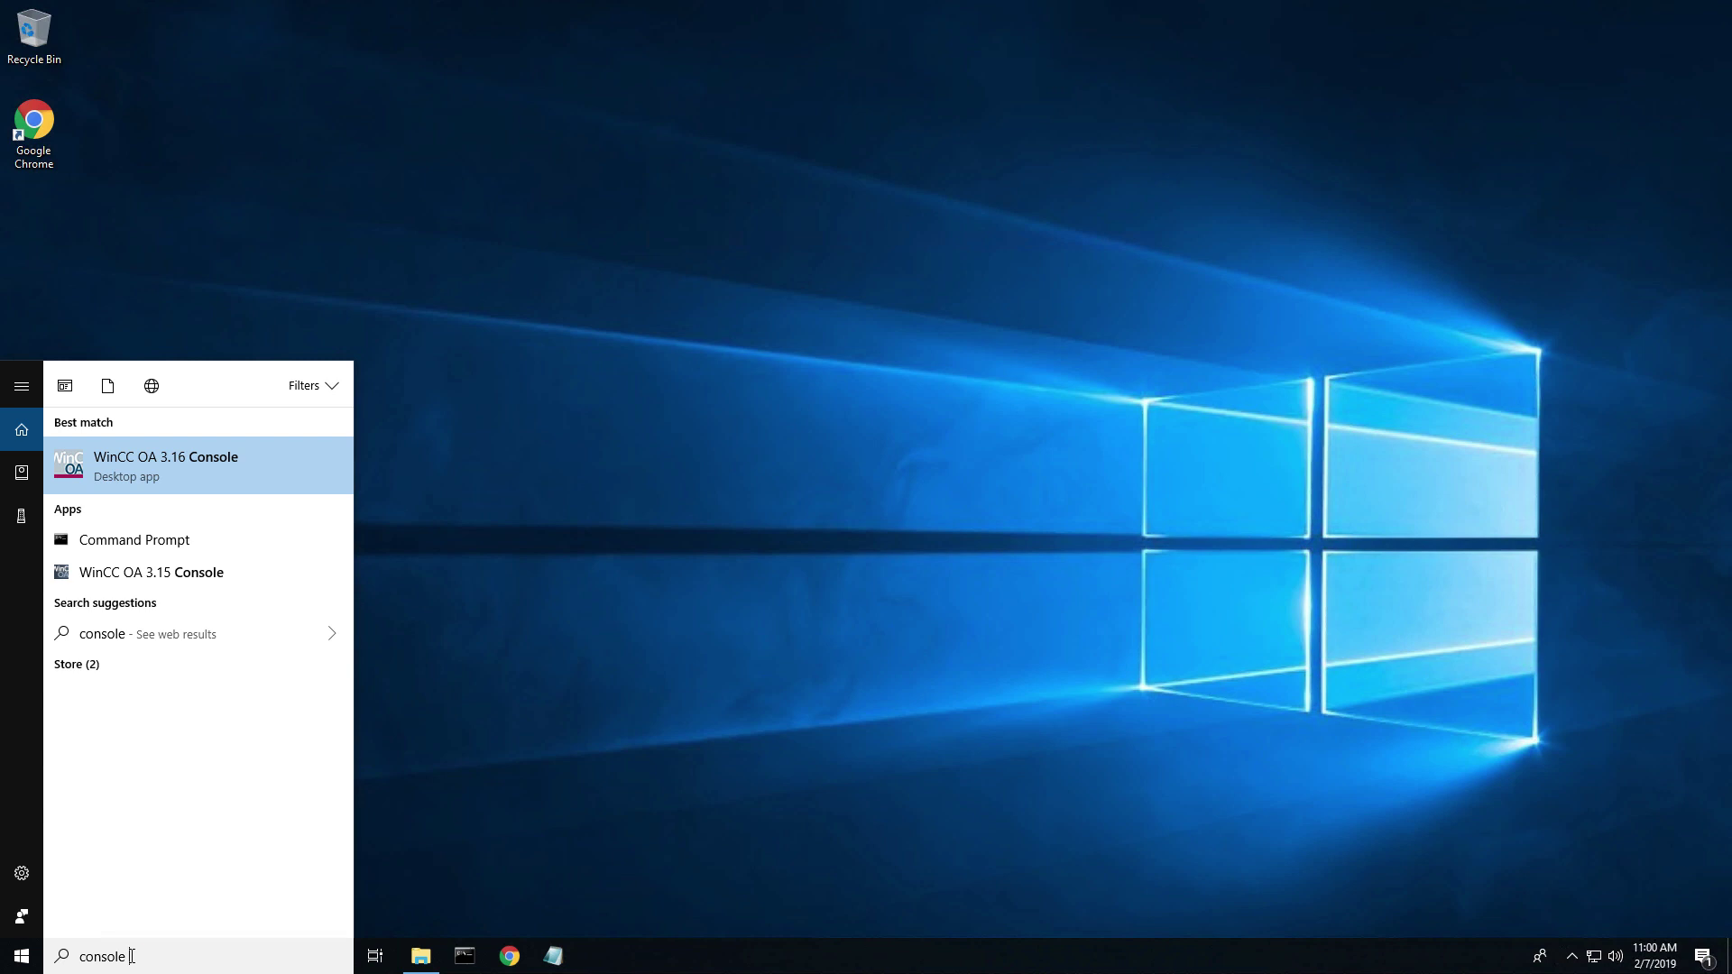
key("Return")
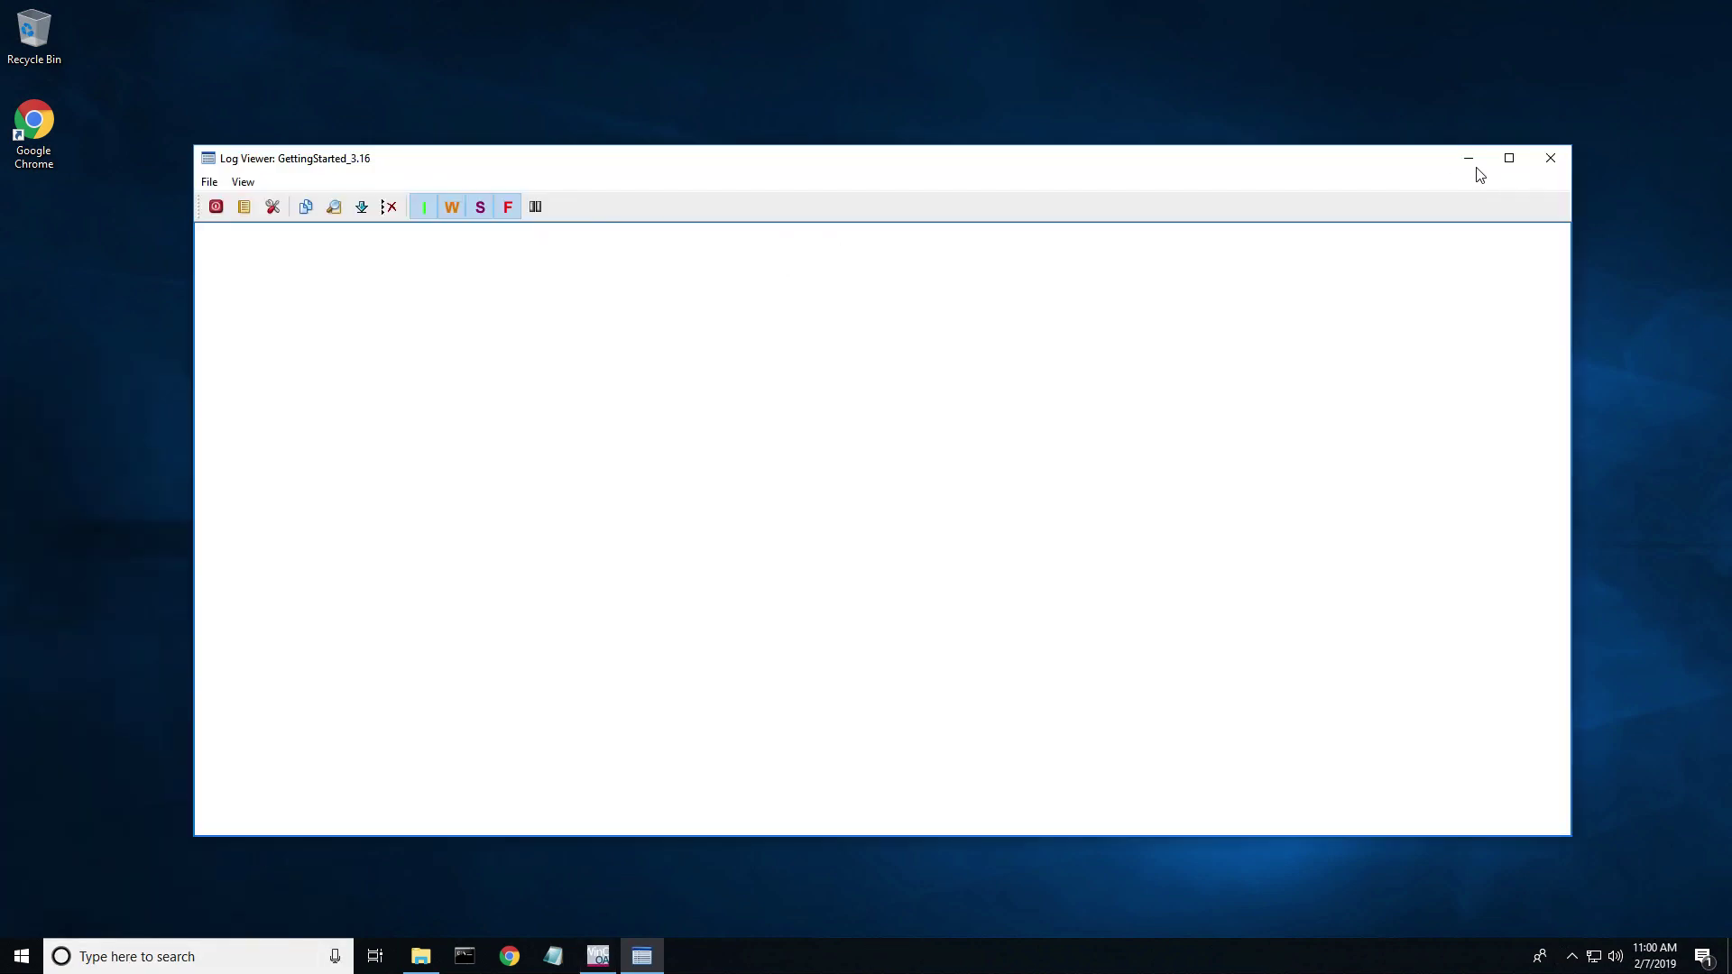
Move the Log Viewer and Console aside so GettingStarted_3.16's Gedi and System Management show.
left_click(1469, 159)
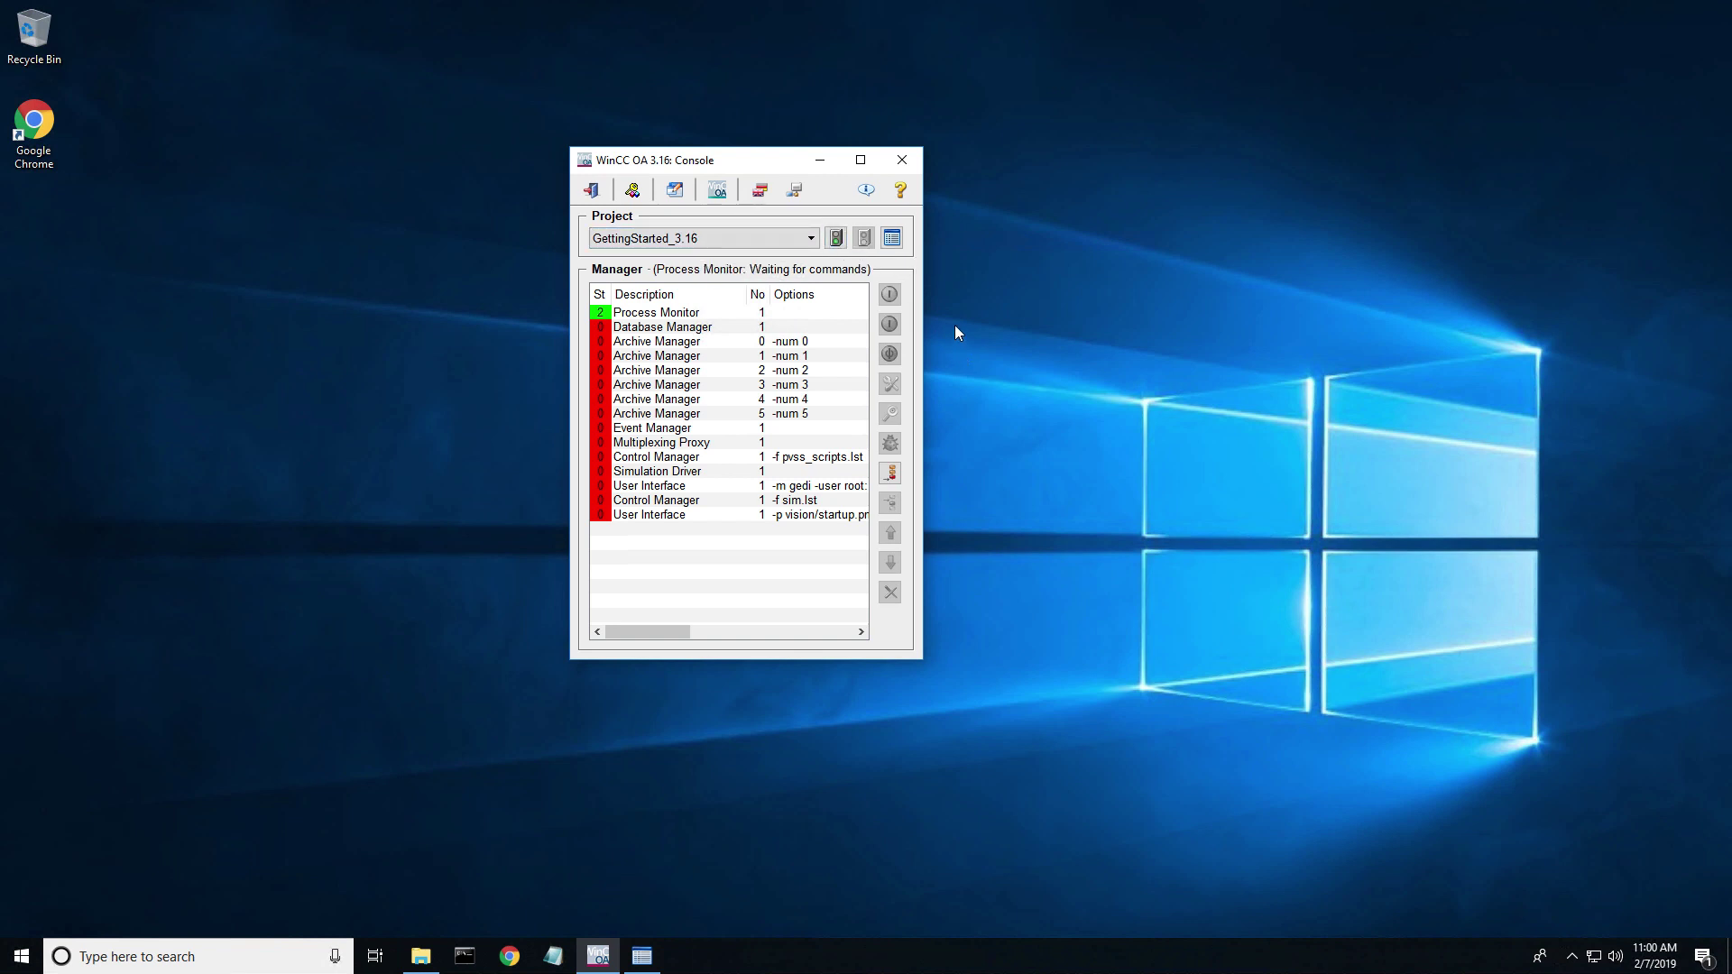
left_click(820, 160)
left_click(642, 958)
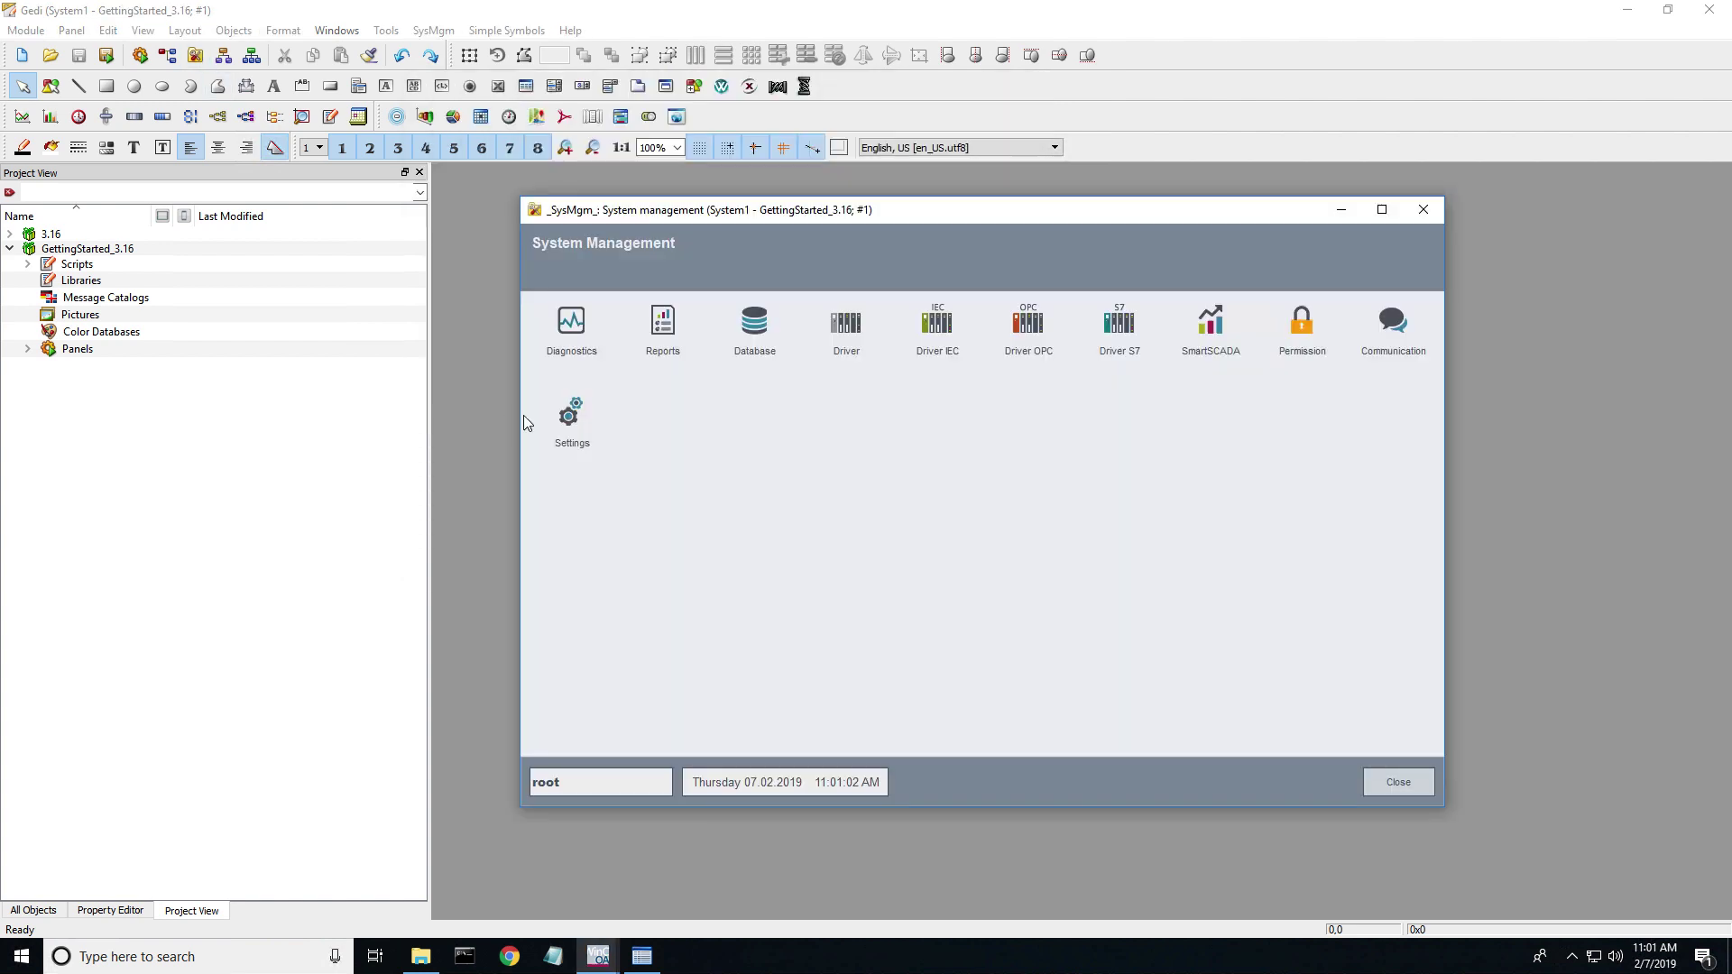
Under Reports > Variable Trend, add a new configuration, renaming VarTrend_0001 to myDataExport.
left_click(663, 327)
left_click(608, 354)
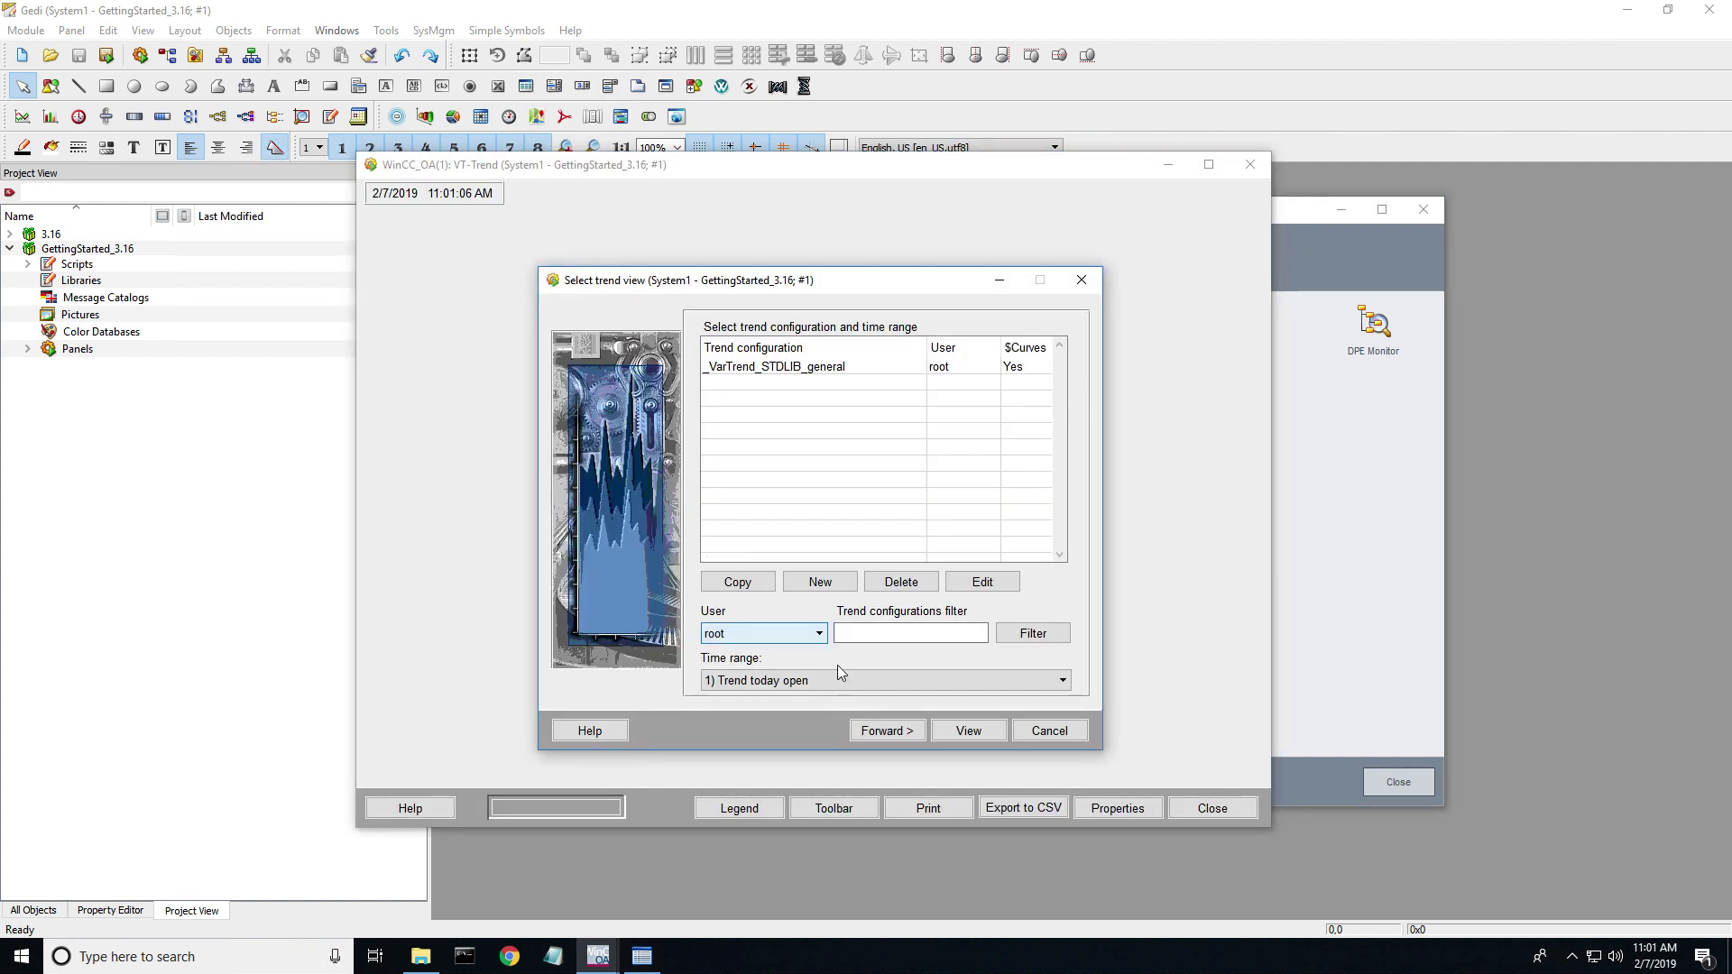
left_click(820, 582)
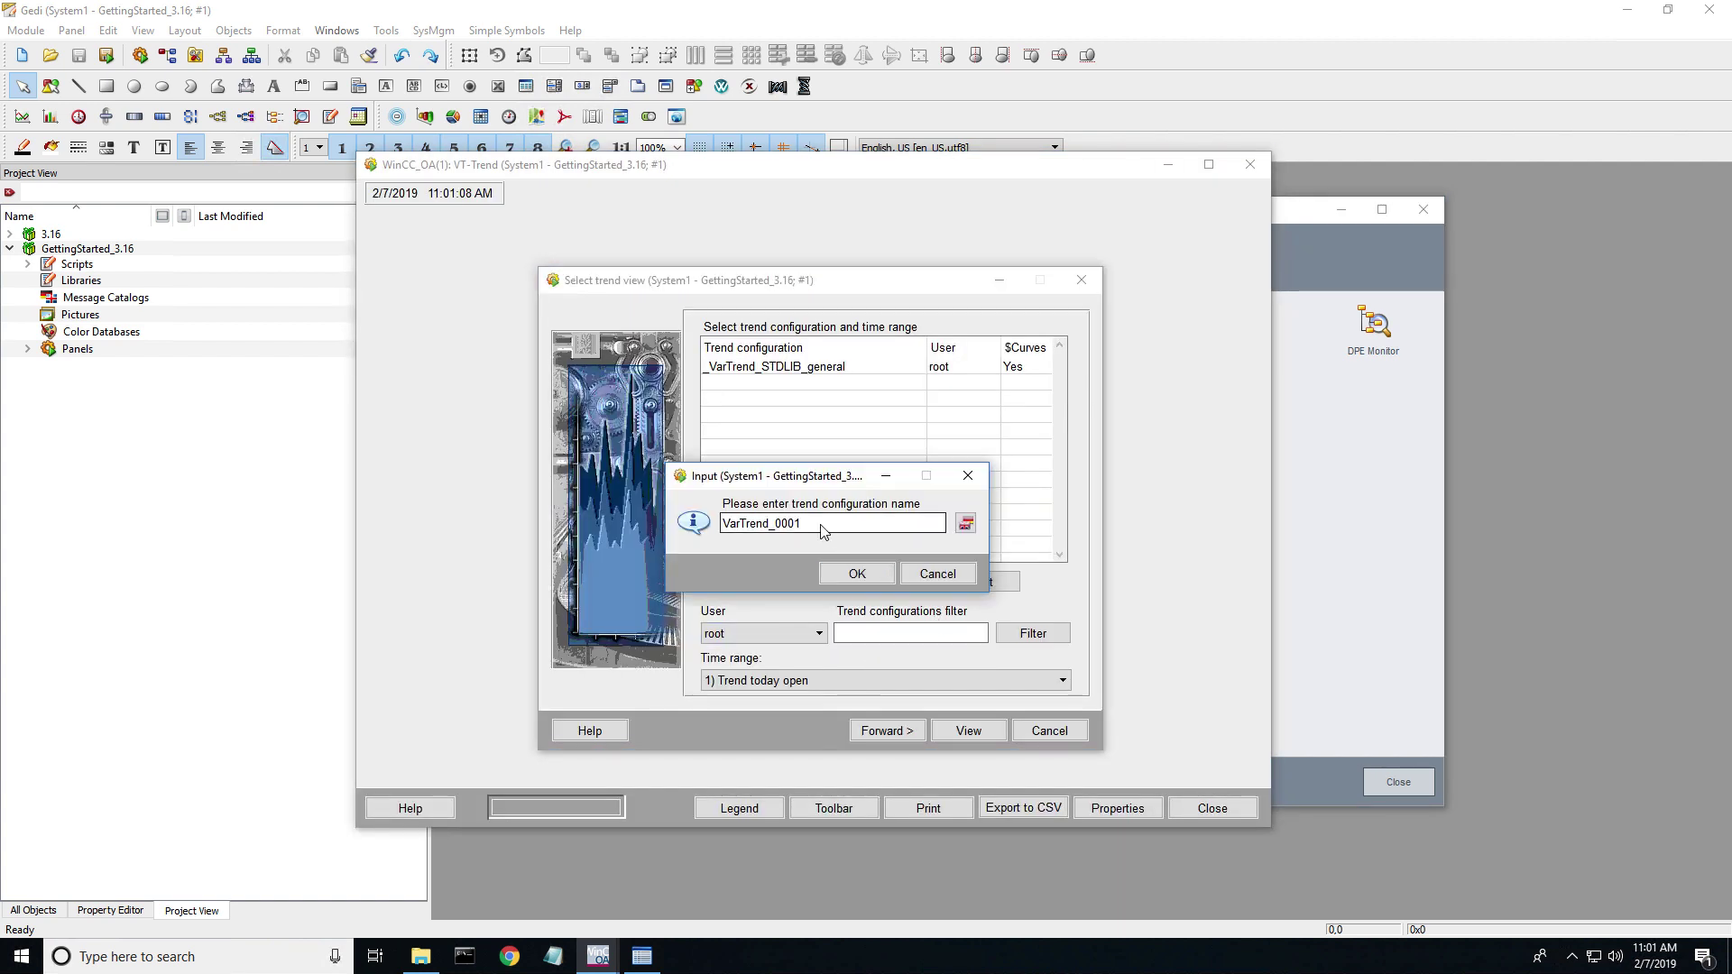
left_click_drag(814, 528, 723, 527)
key("BackSpace")
type("myDataExport")
left_click(855, 574)
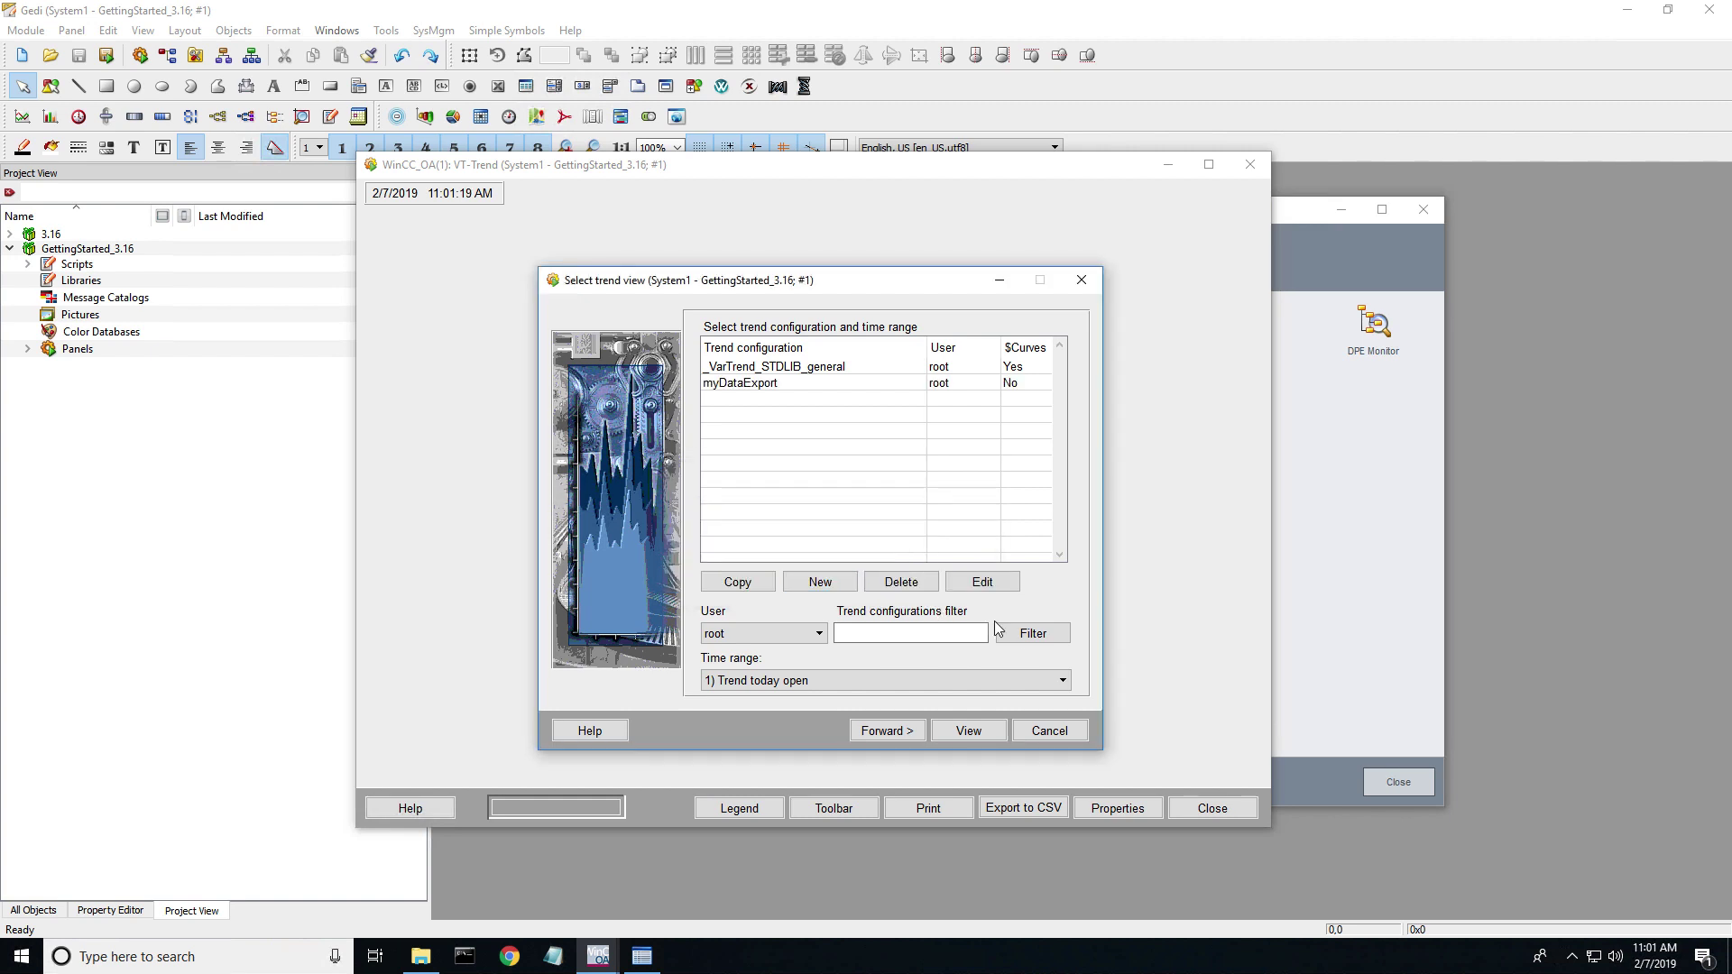
Edit myDataExport and assign datapoint GS_LEVEL T1.level to the first curve.
left_click(804, 382)
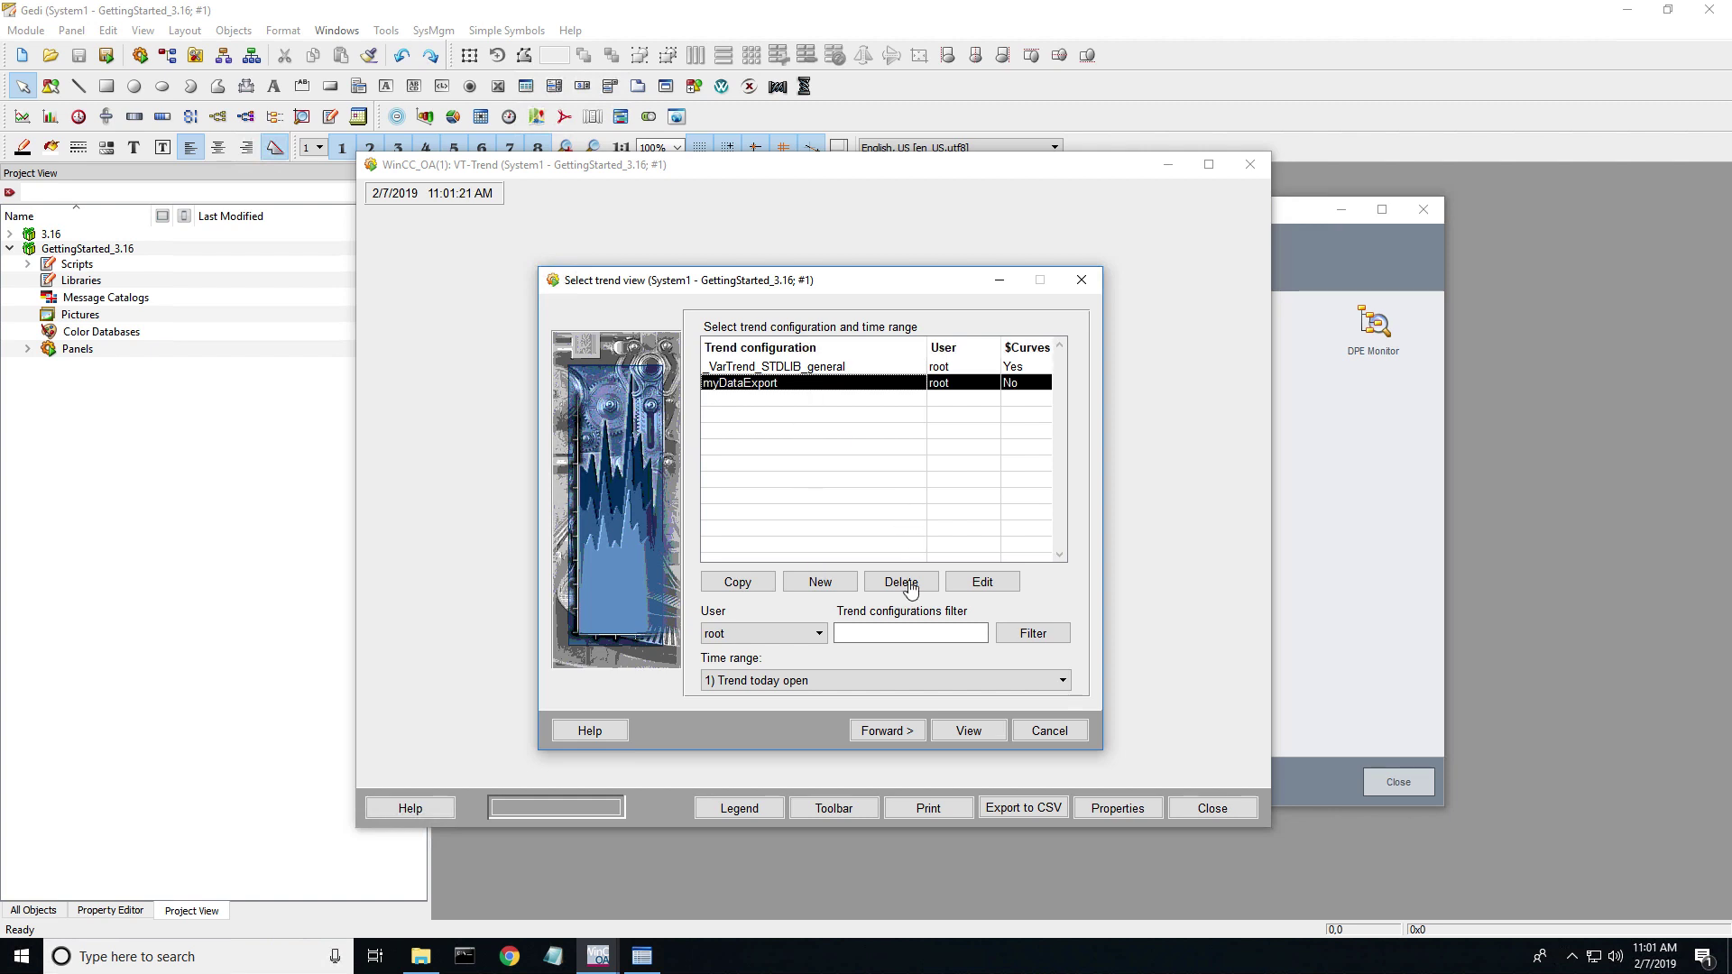
left_click(983, 581)
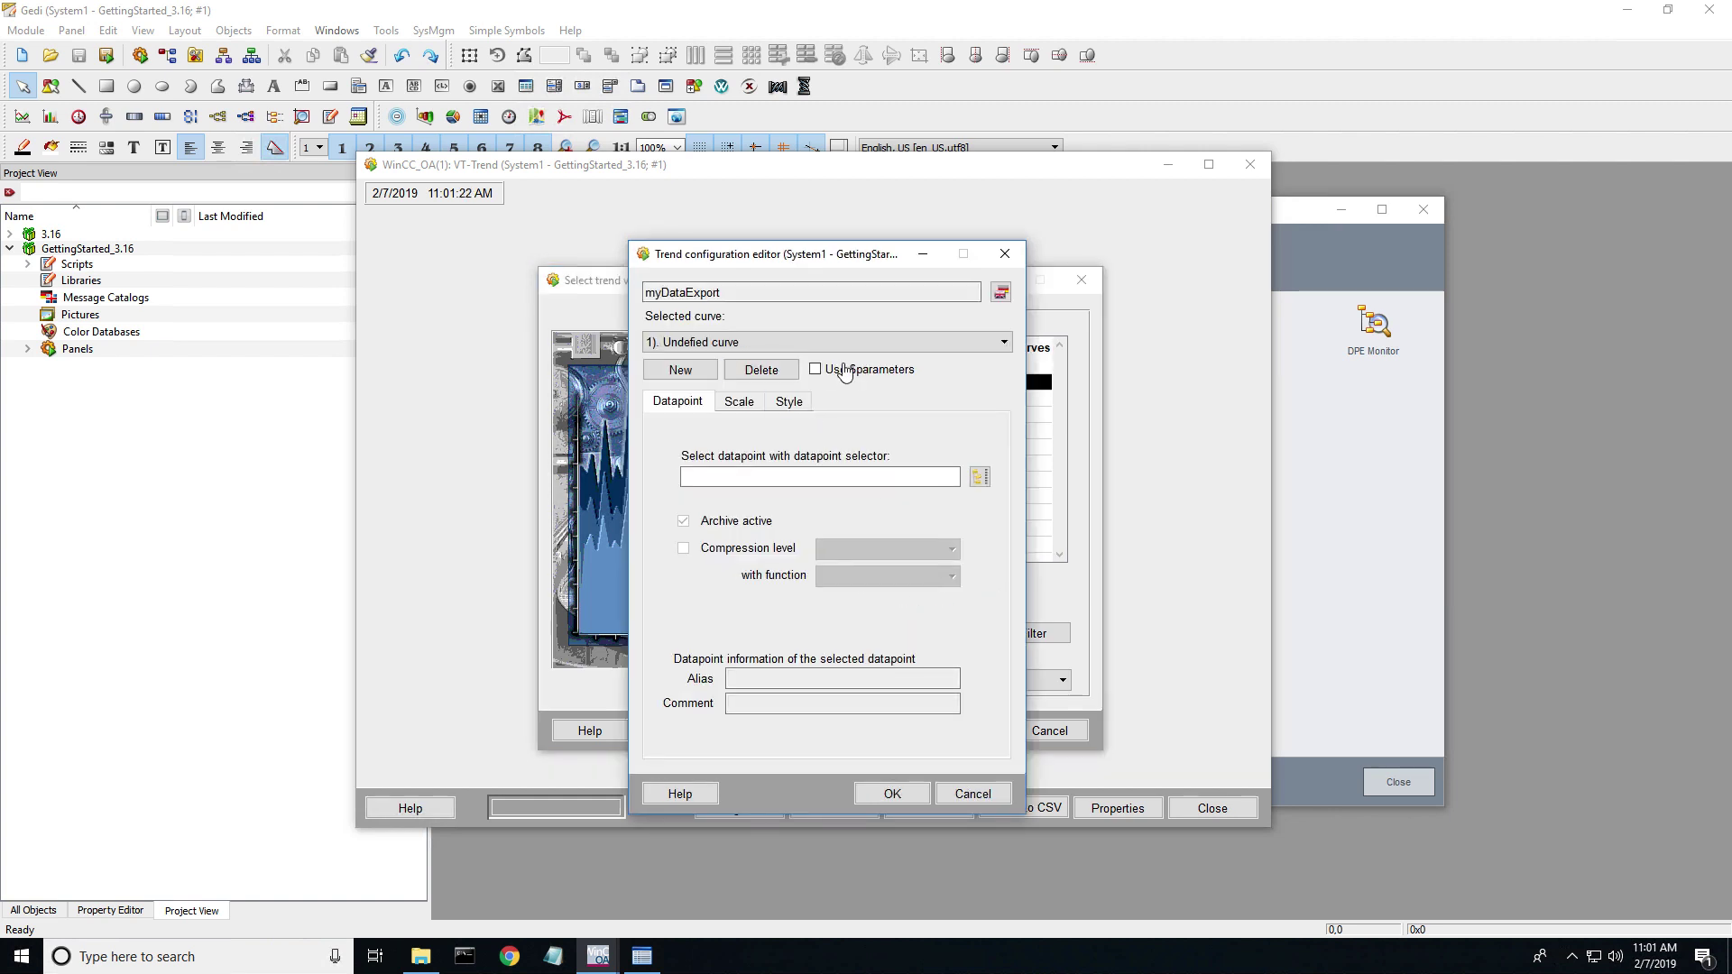
left_click(980, 476)
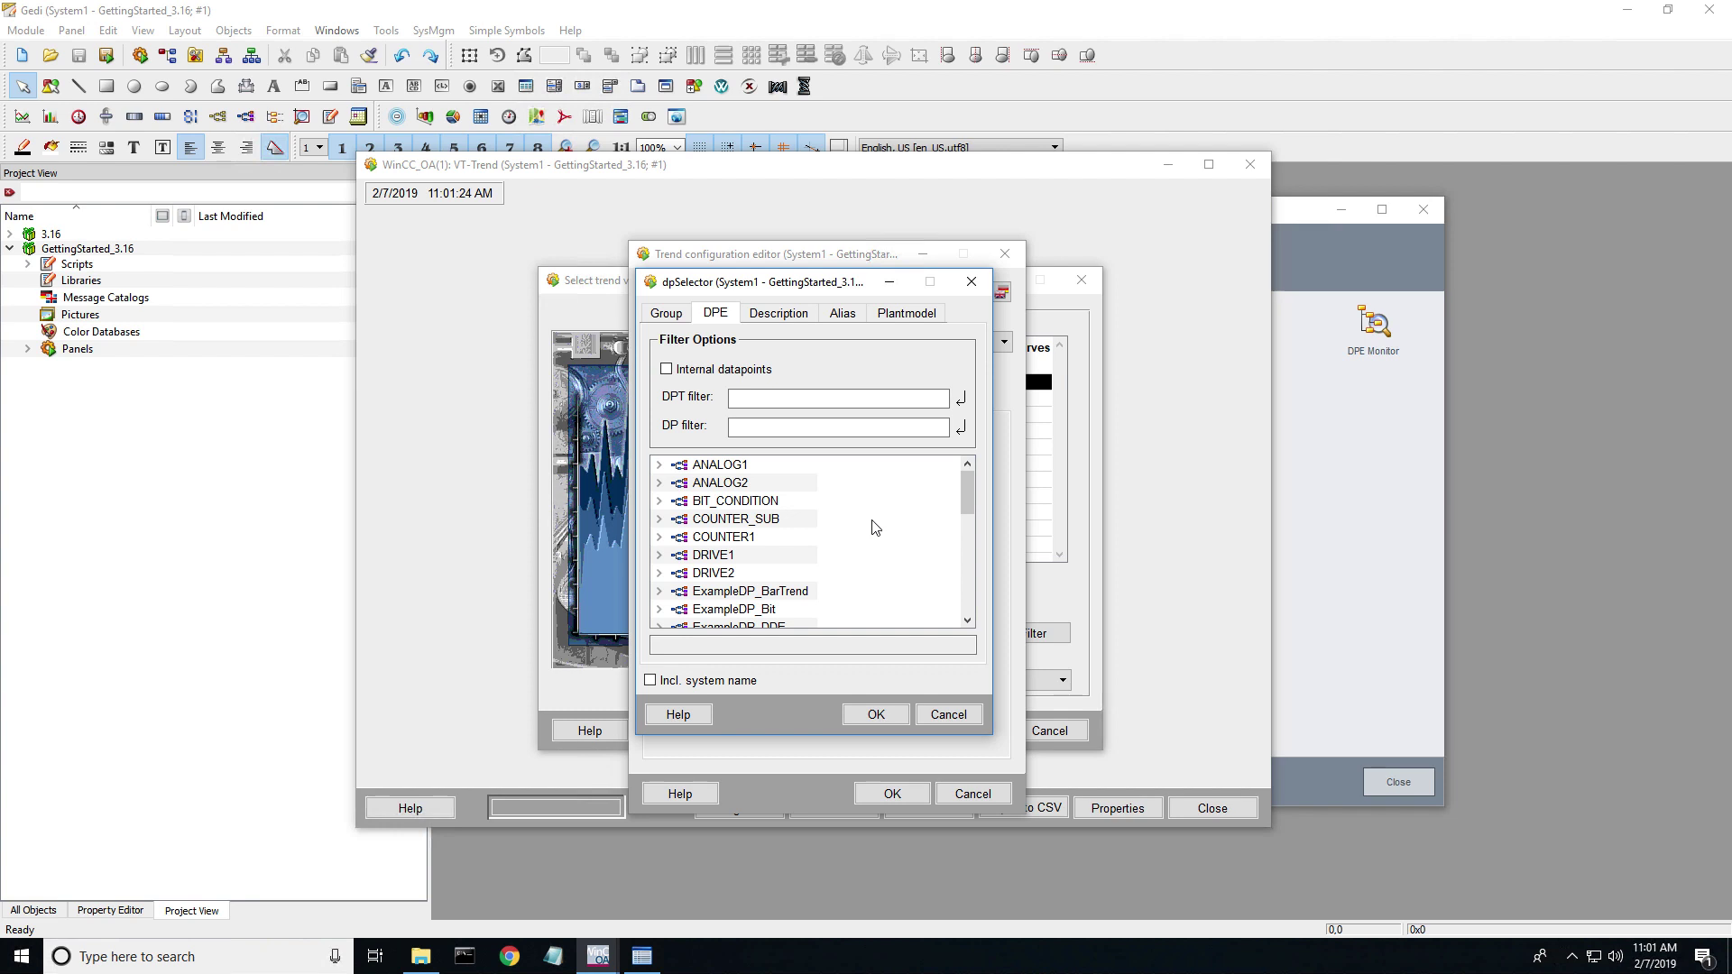
left_click_drag(972, 505, 972, 548)
left_click(658, 543)
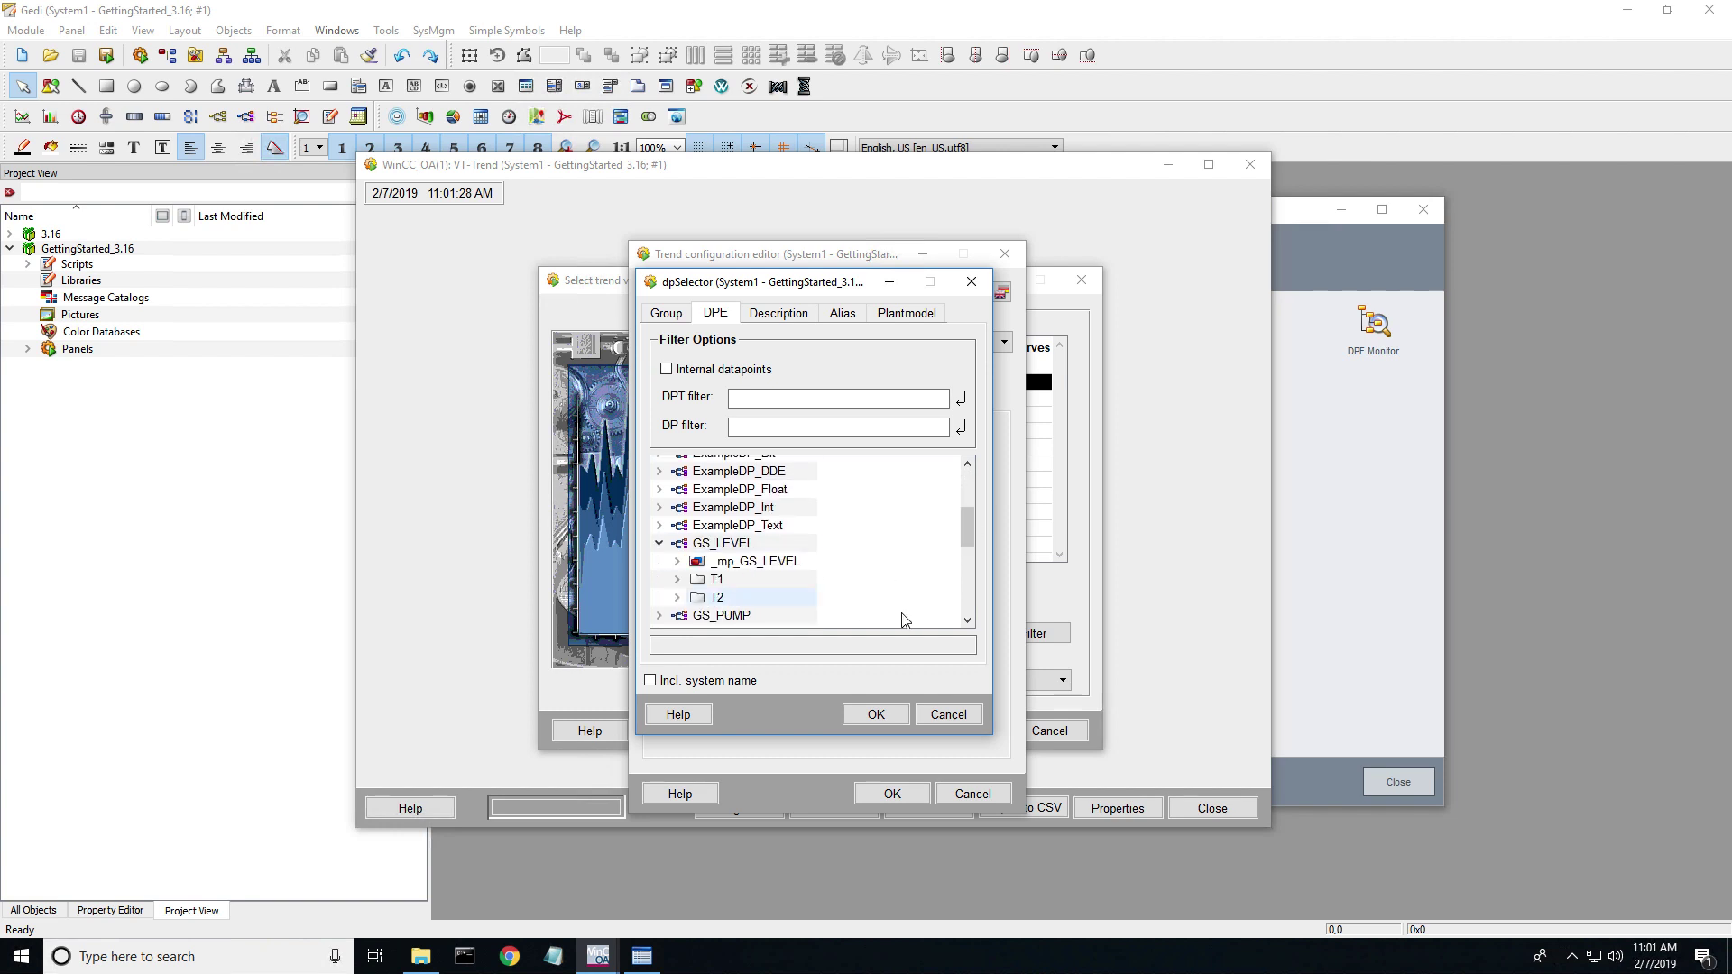
left_click(676, 580)
left_click(967, 620)
left_click(967, 620)
left_click(739, 563)
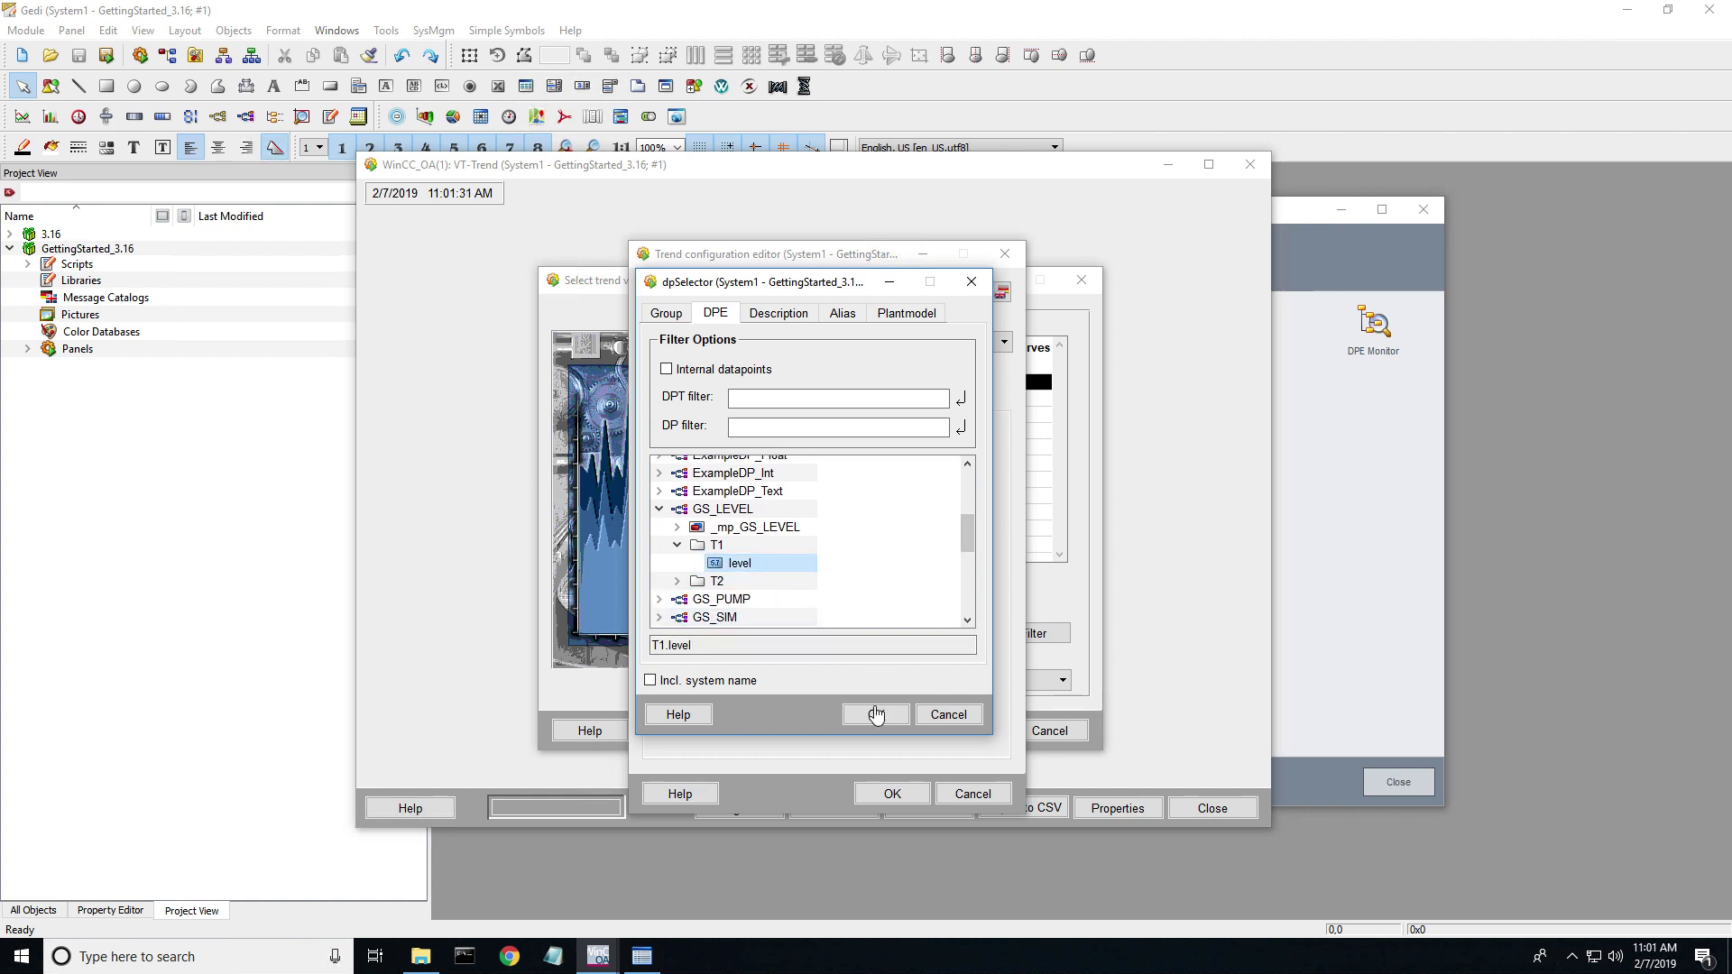
left_click(876, 714)
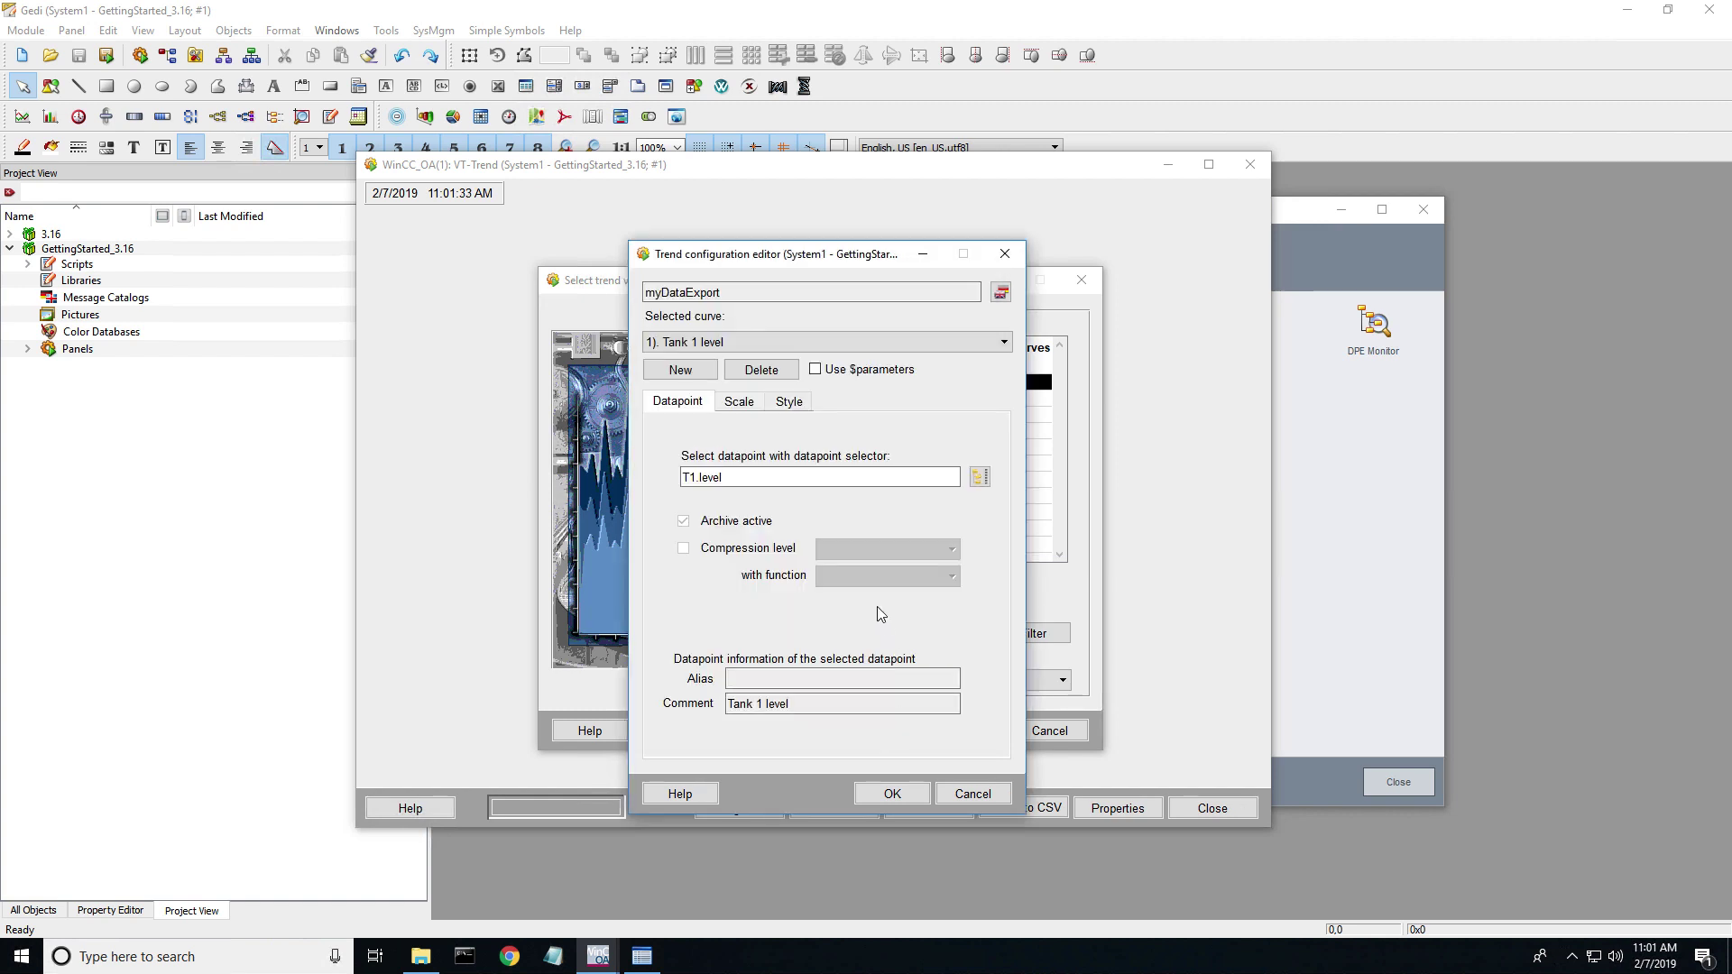
Give the first curve a SiemensNaturalBlueLight line colour and add a second curve.
left_click(797, 403)
left_click(776, 594)
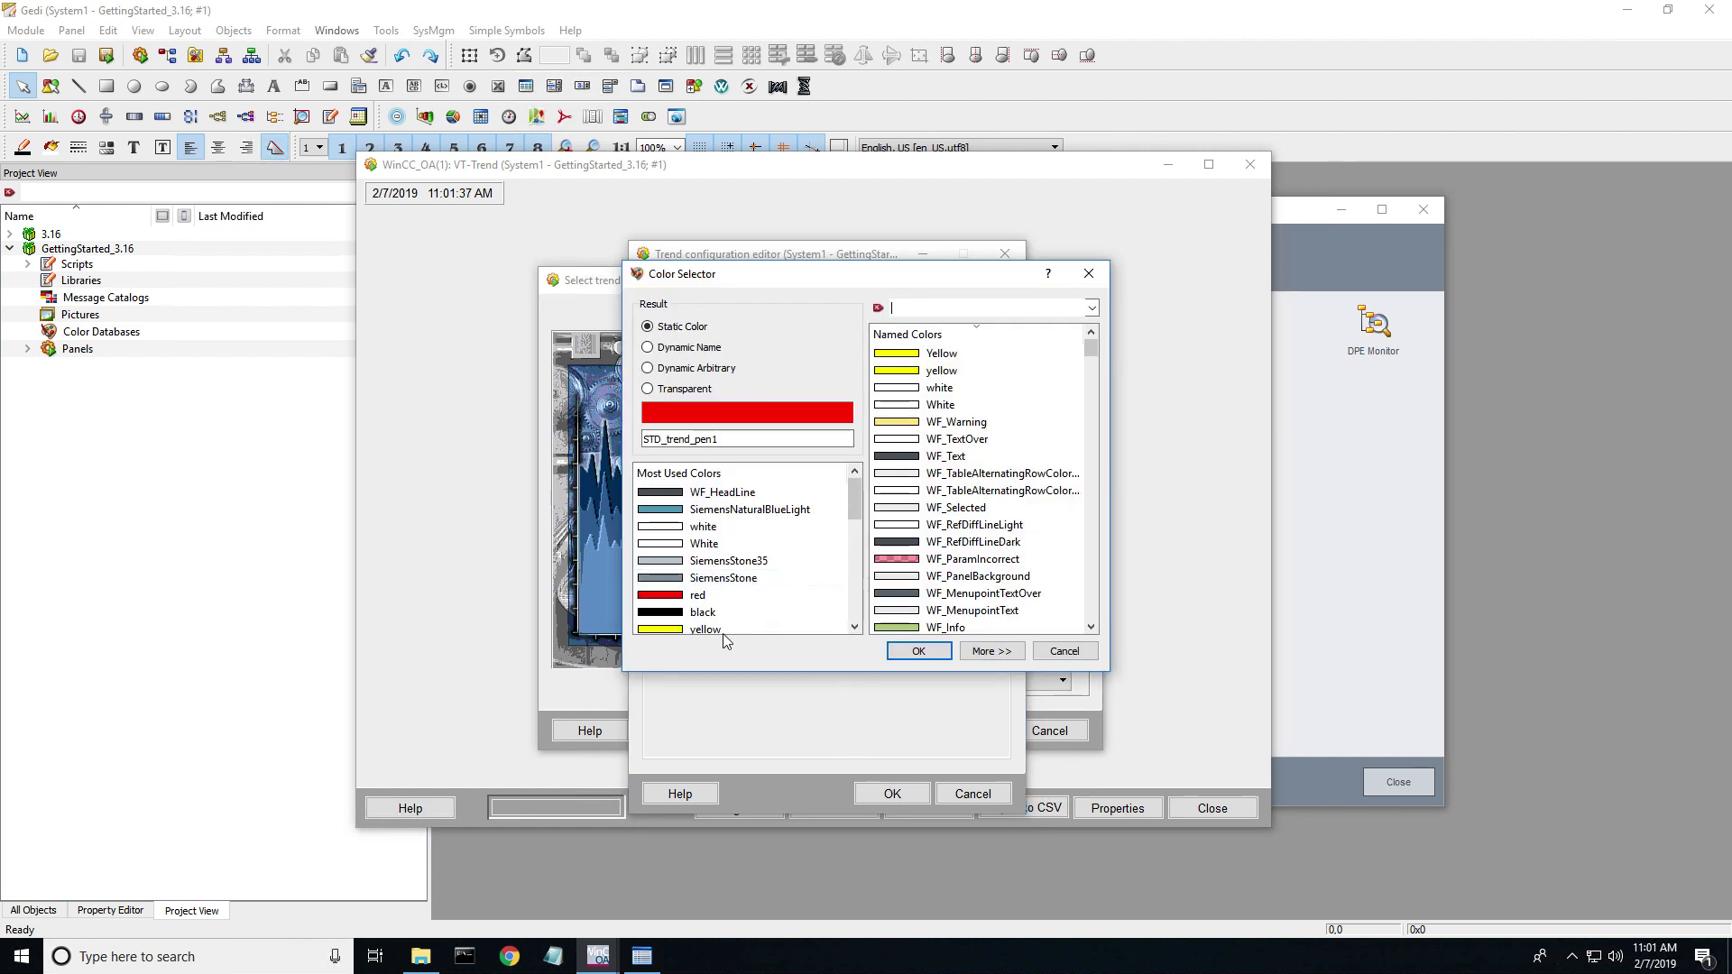
left_click(749, 510)
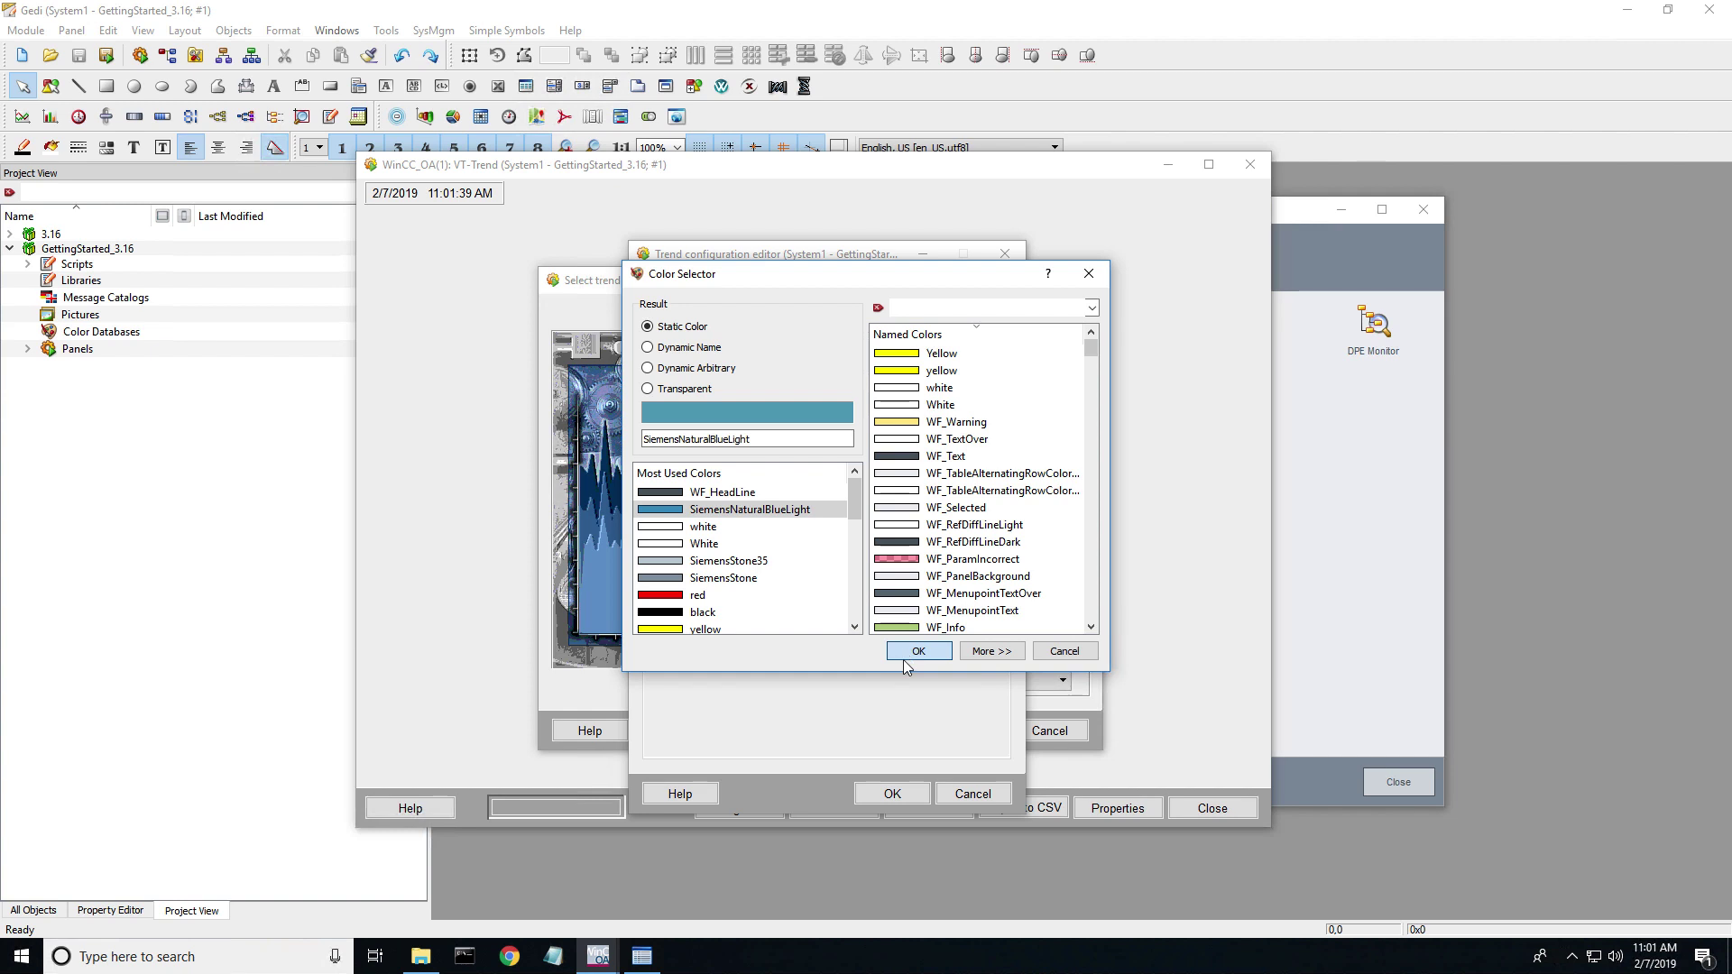
left_click(893, 650)
left_click(697, 395)
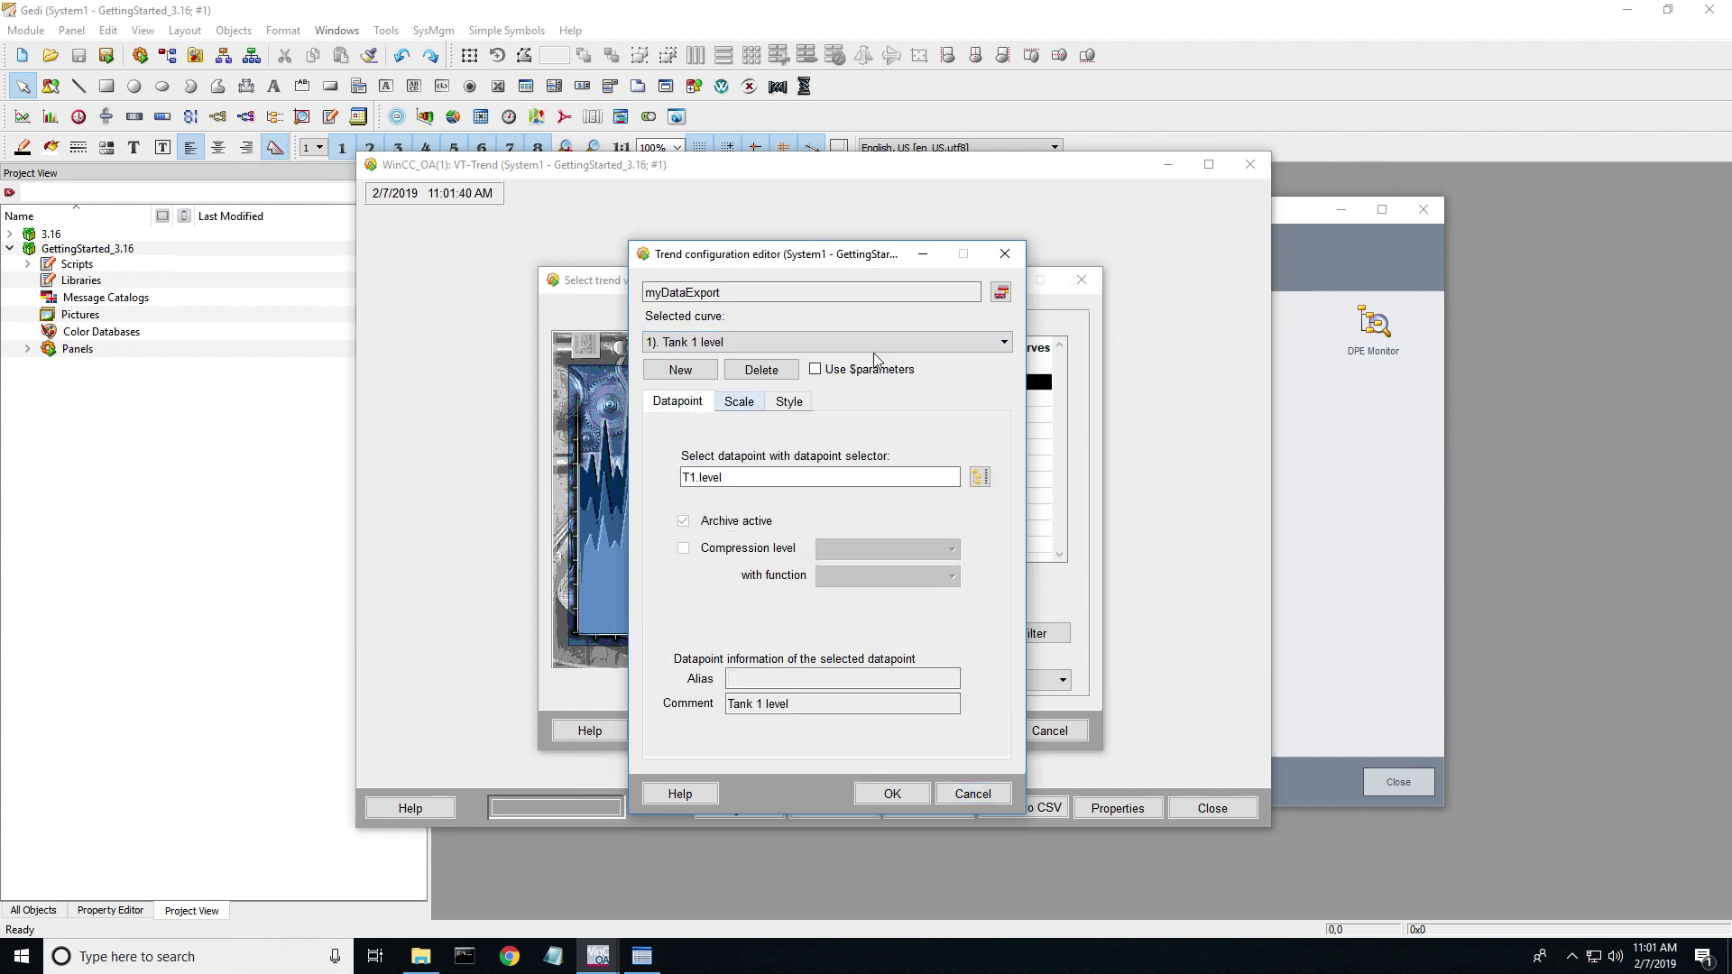
left_click(680, 370)
Assign datapoint GS_LEVEL T2.level to the second curve.
left_click(980, 476)
scroll(966, 624, "down", 3)
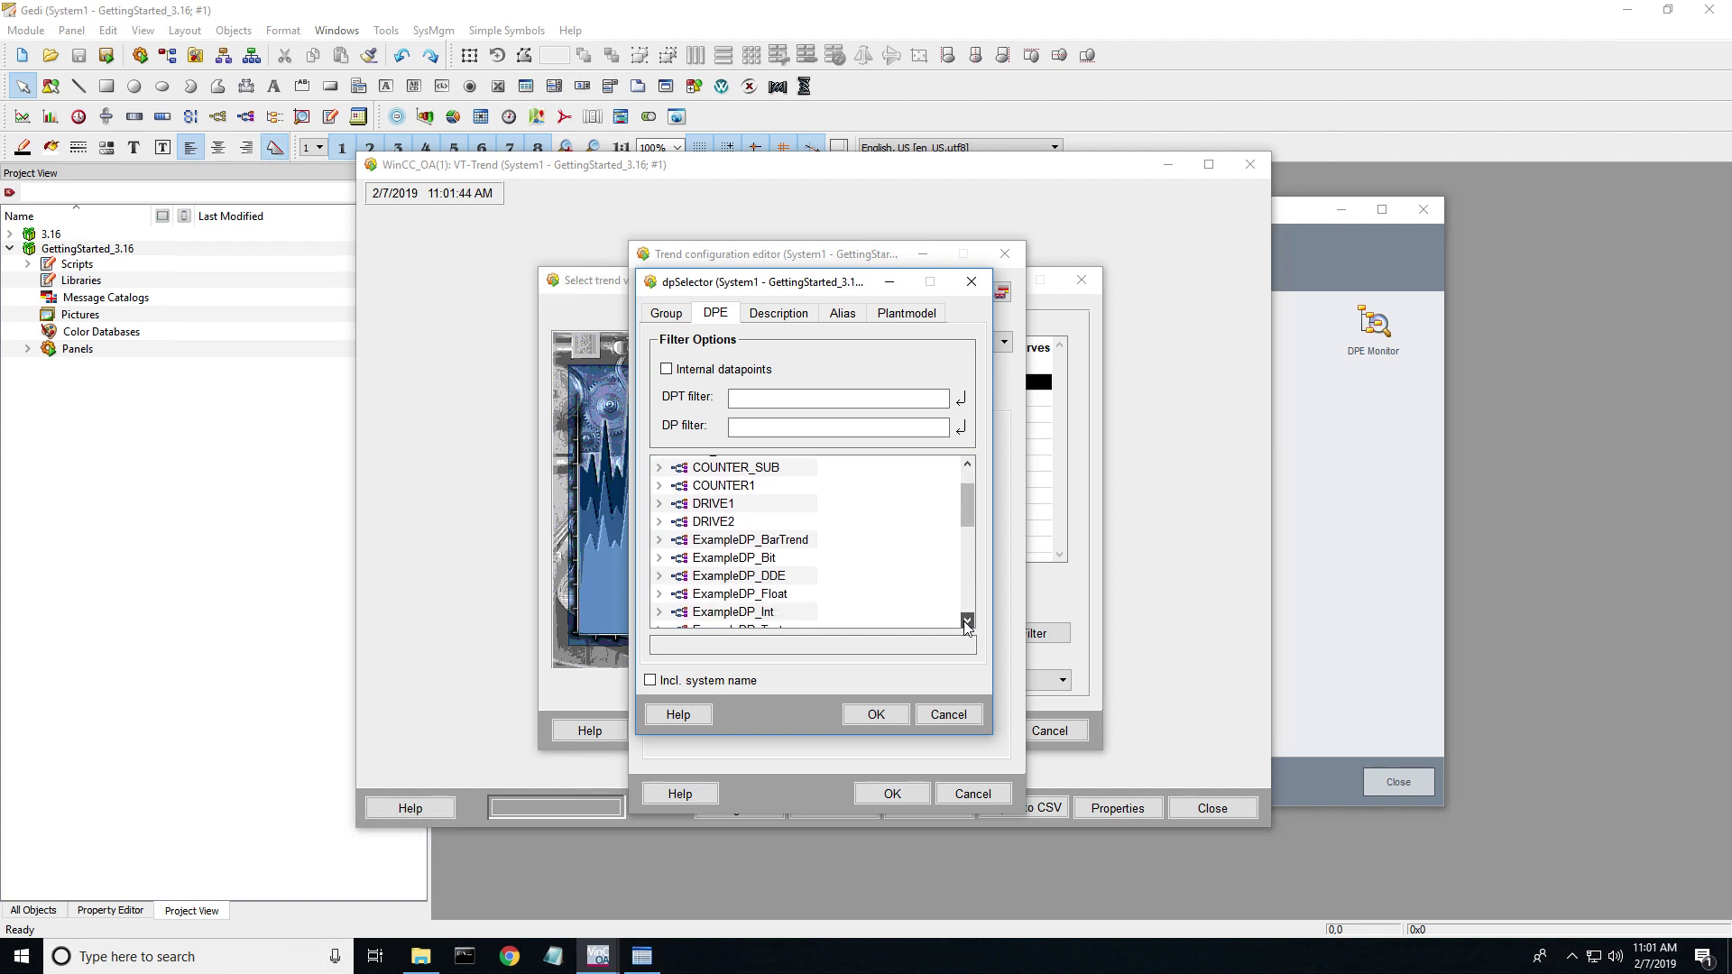
left_click(659, 562)
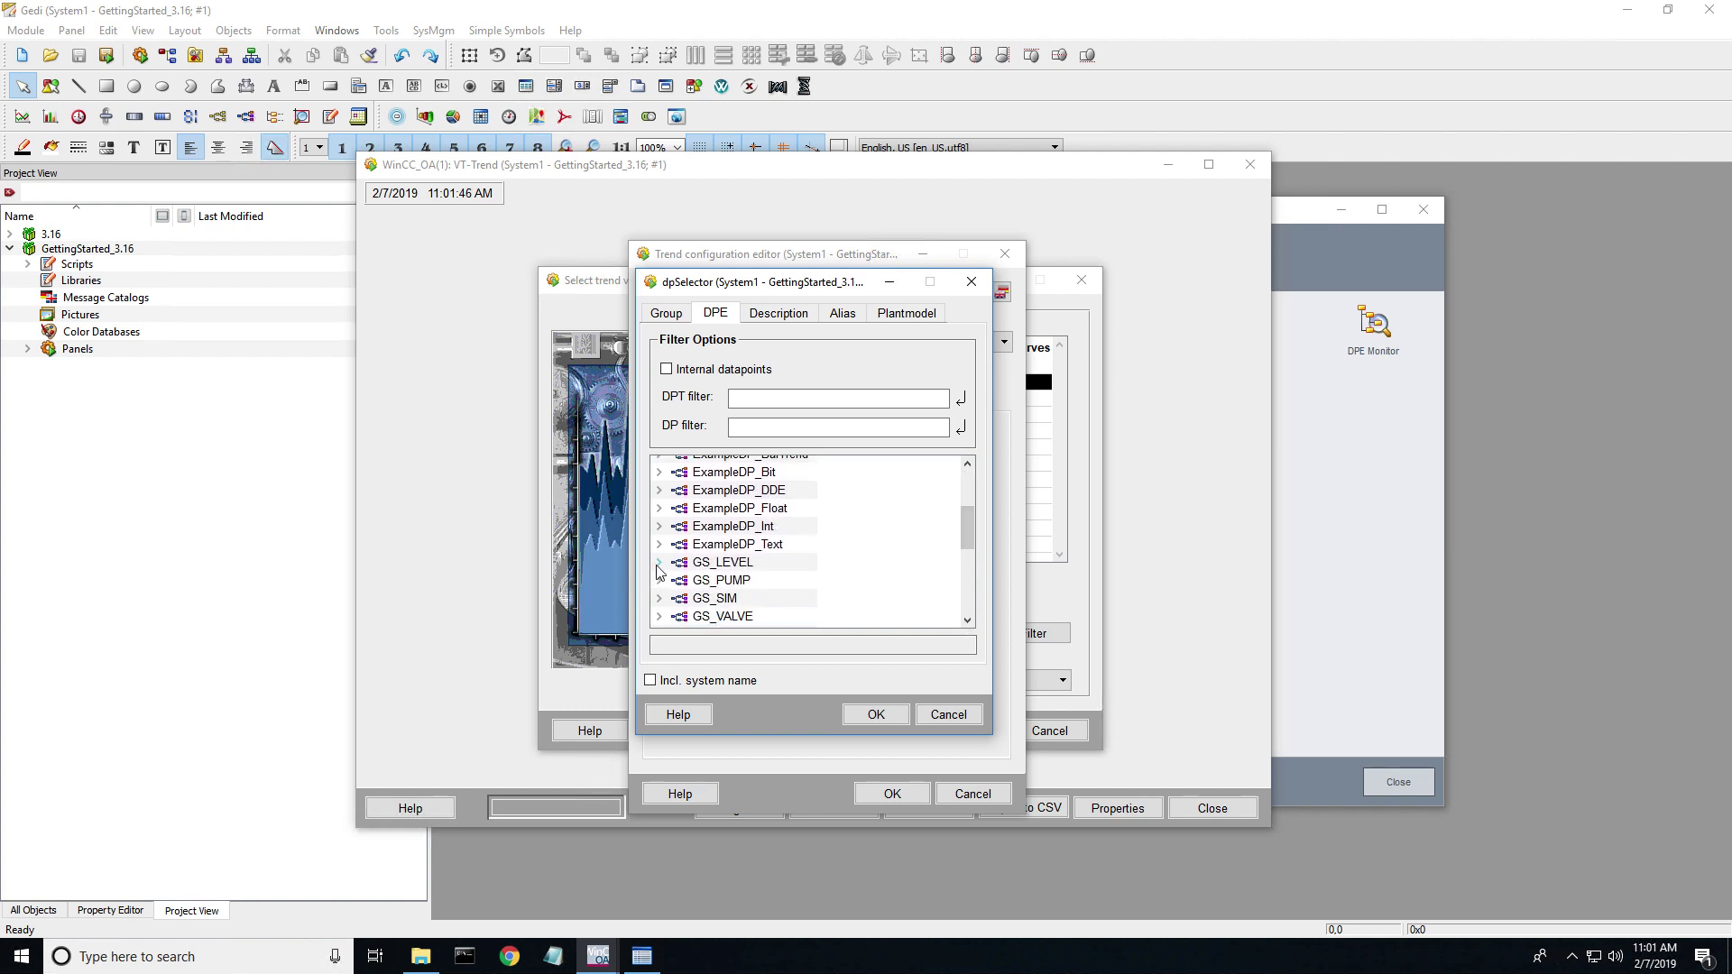
left_click(678, 617)
scroll(956, 623, "down", 3)
left_click(740, 582)
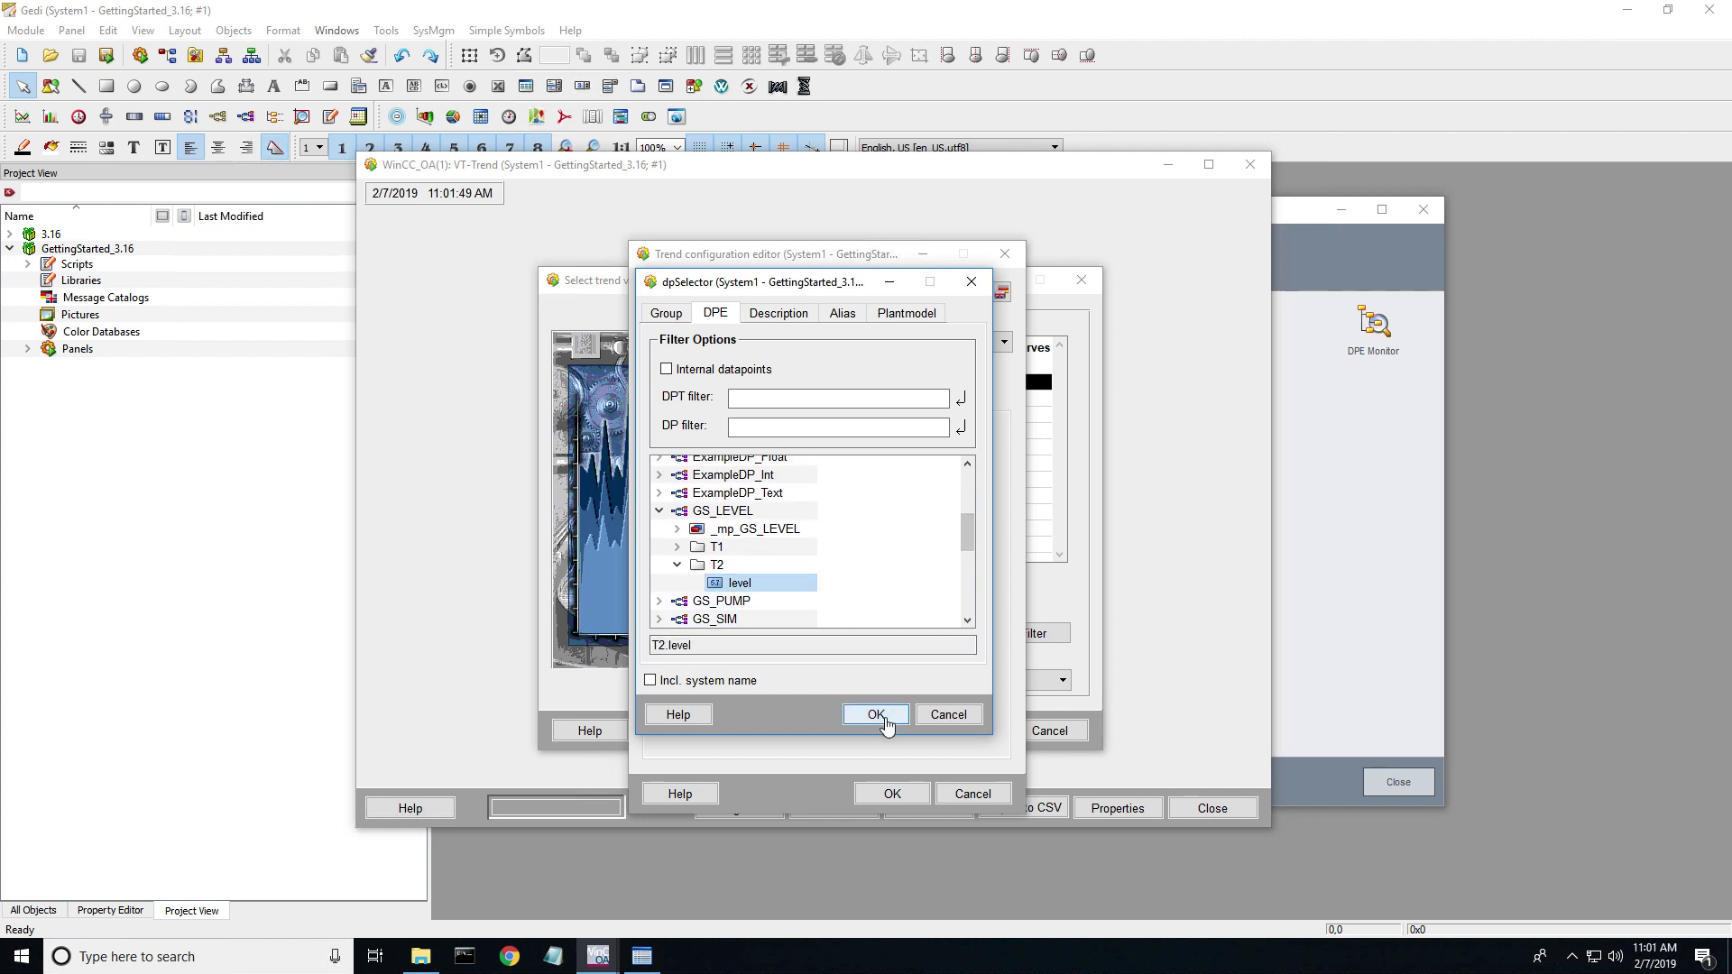
left_click(876, 715)
Set the second curve's line colour to WF_Info, review its scale, and save the configuration.
left_click(778, 402)
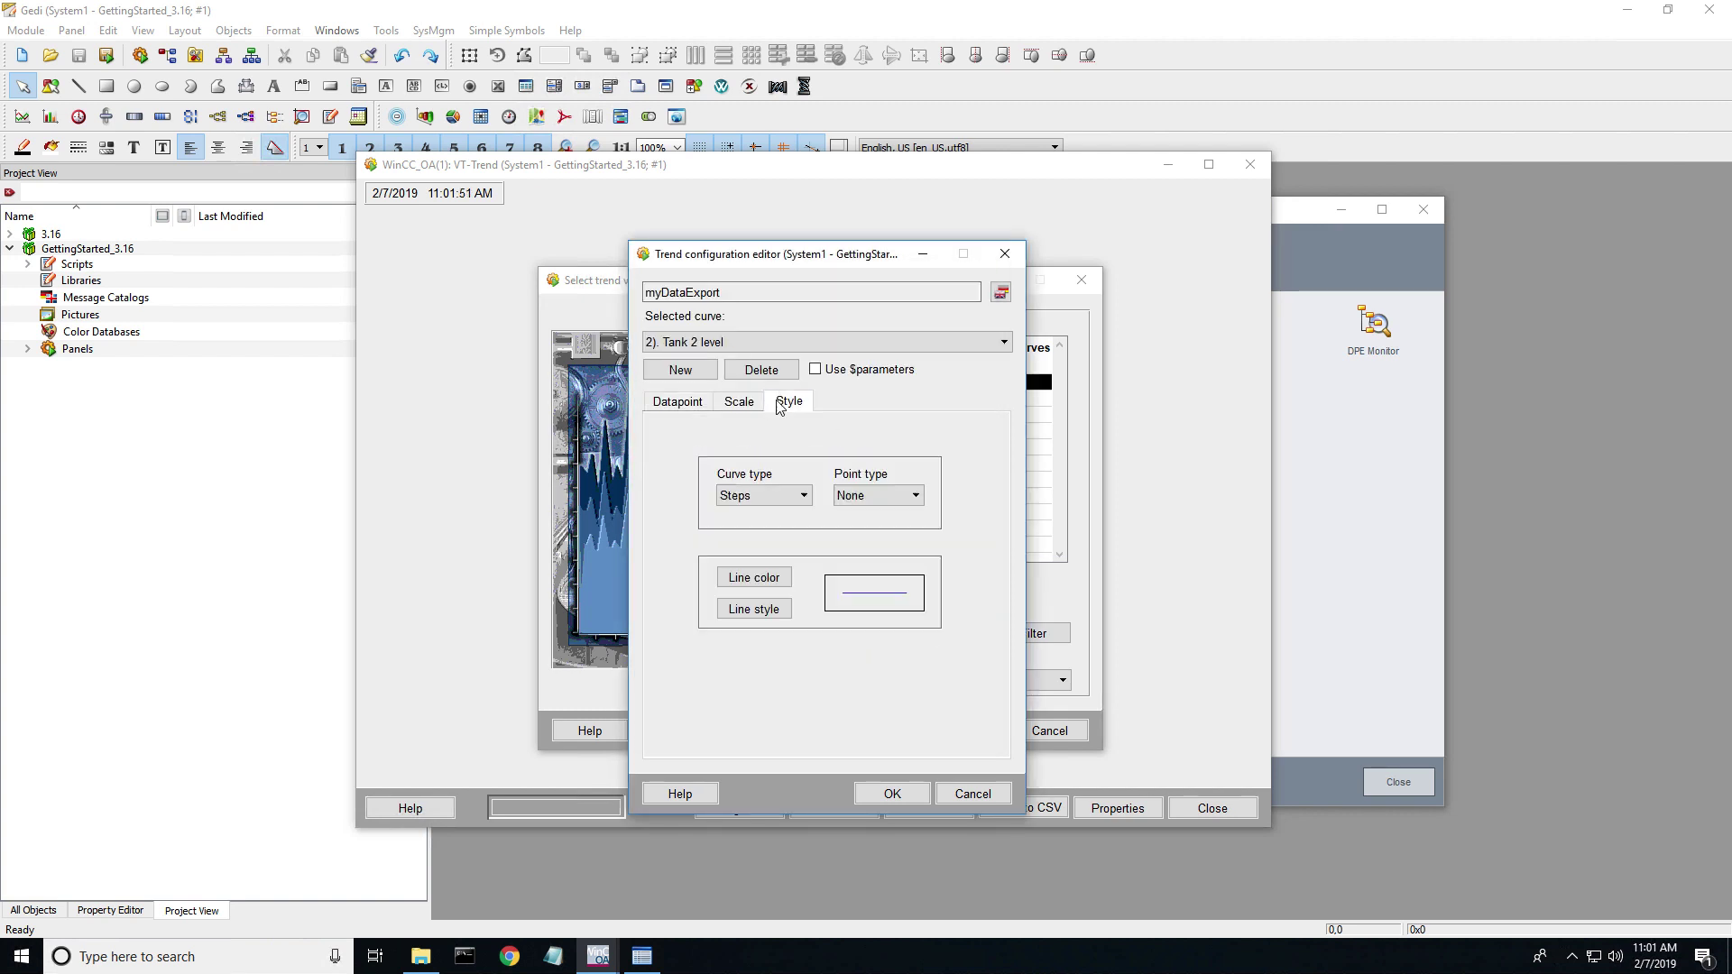
left_click(754, 572)
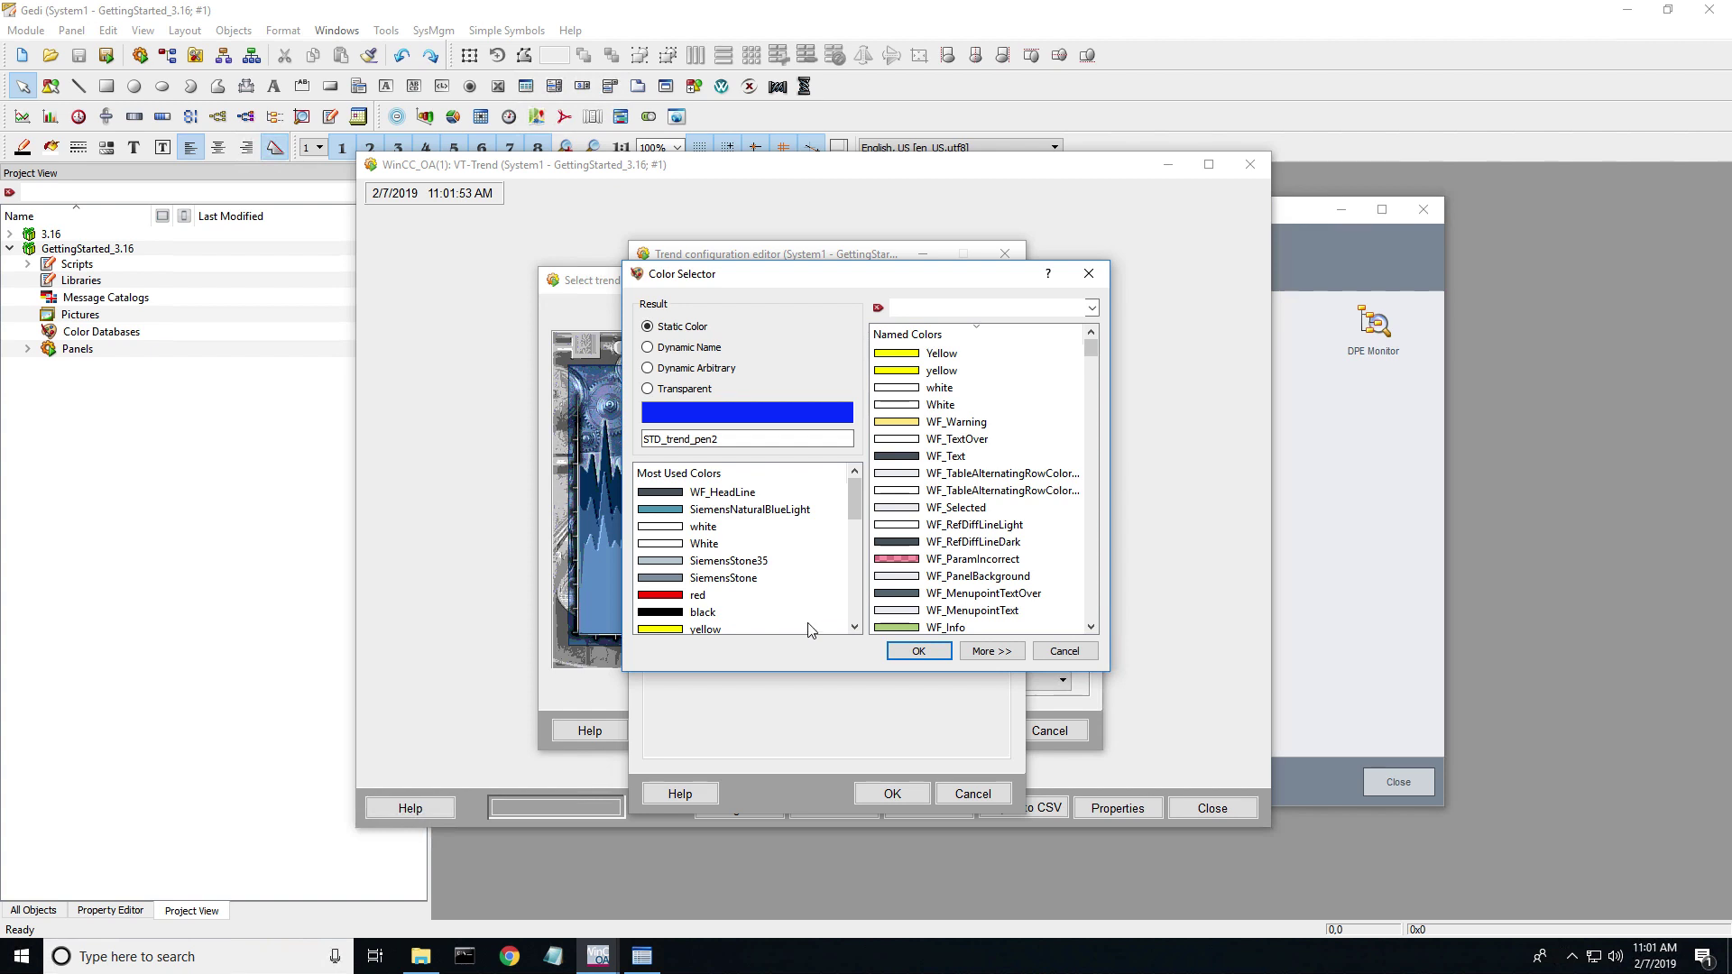
left_click(904, 629)
left_click(938, 651)
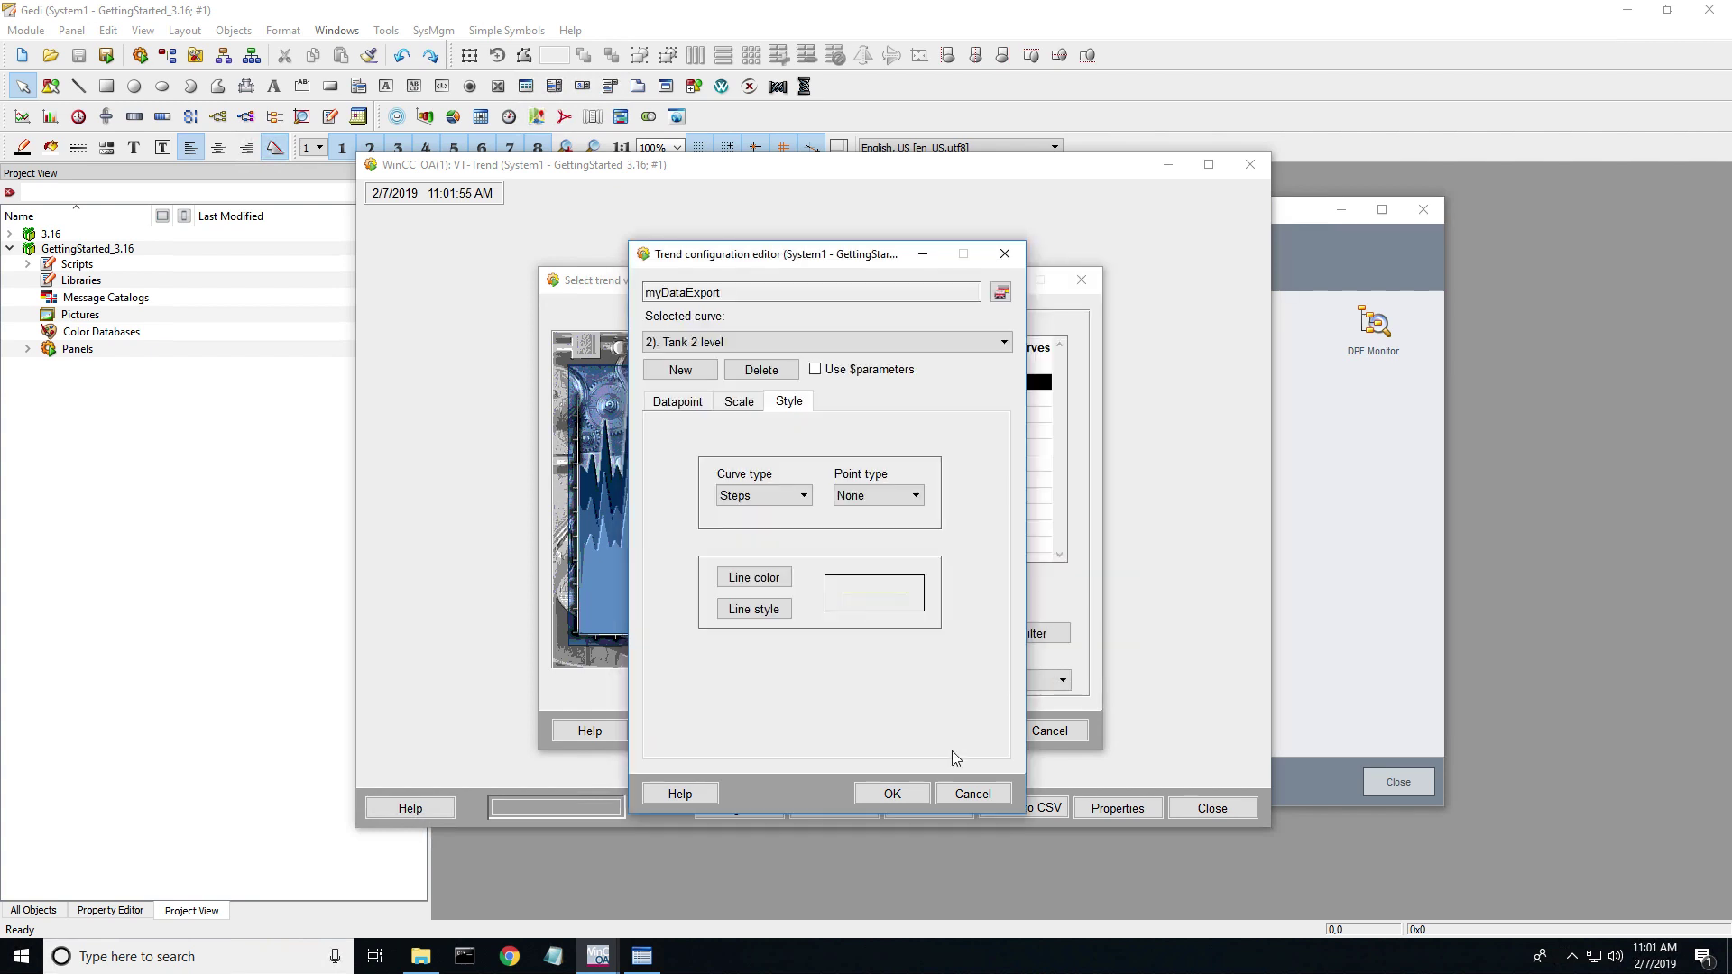
left_click(707, 407)
left_click(731, 406)
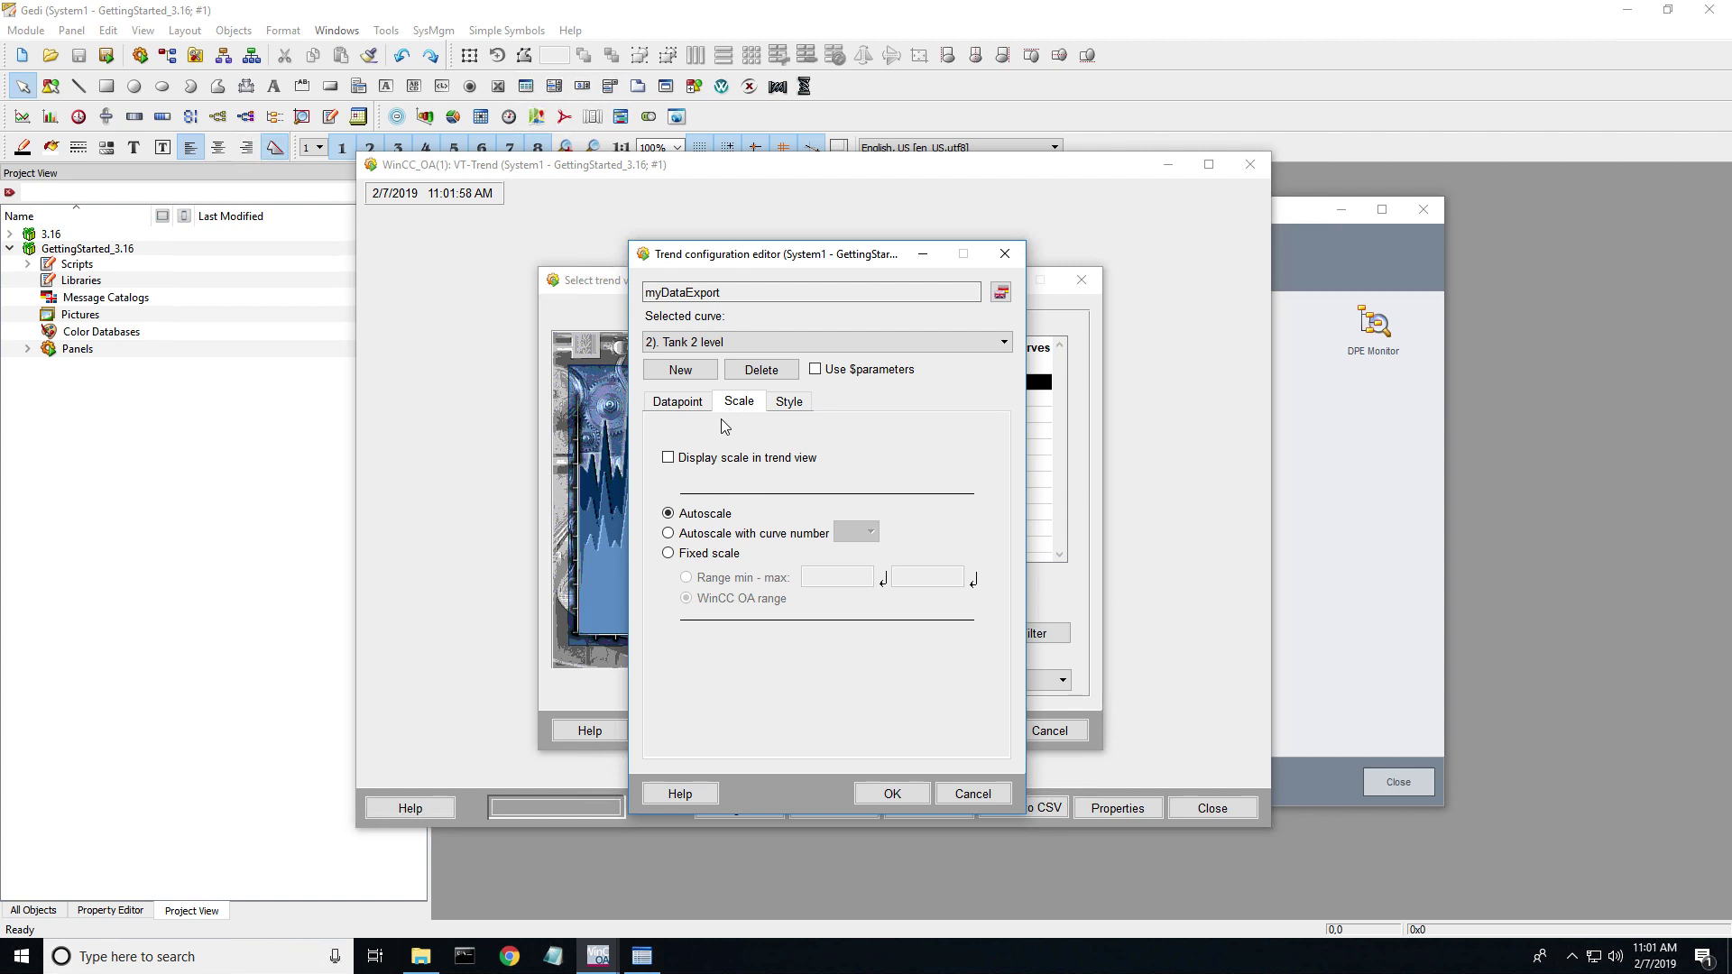
left_click(892, 793)
left_click(1052, 685)
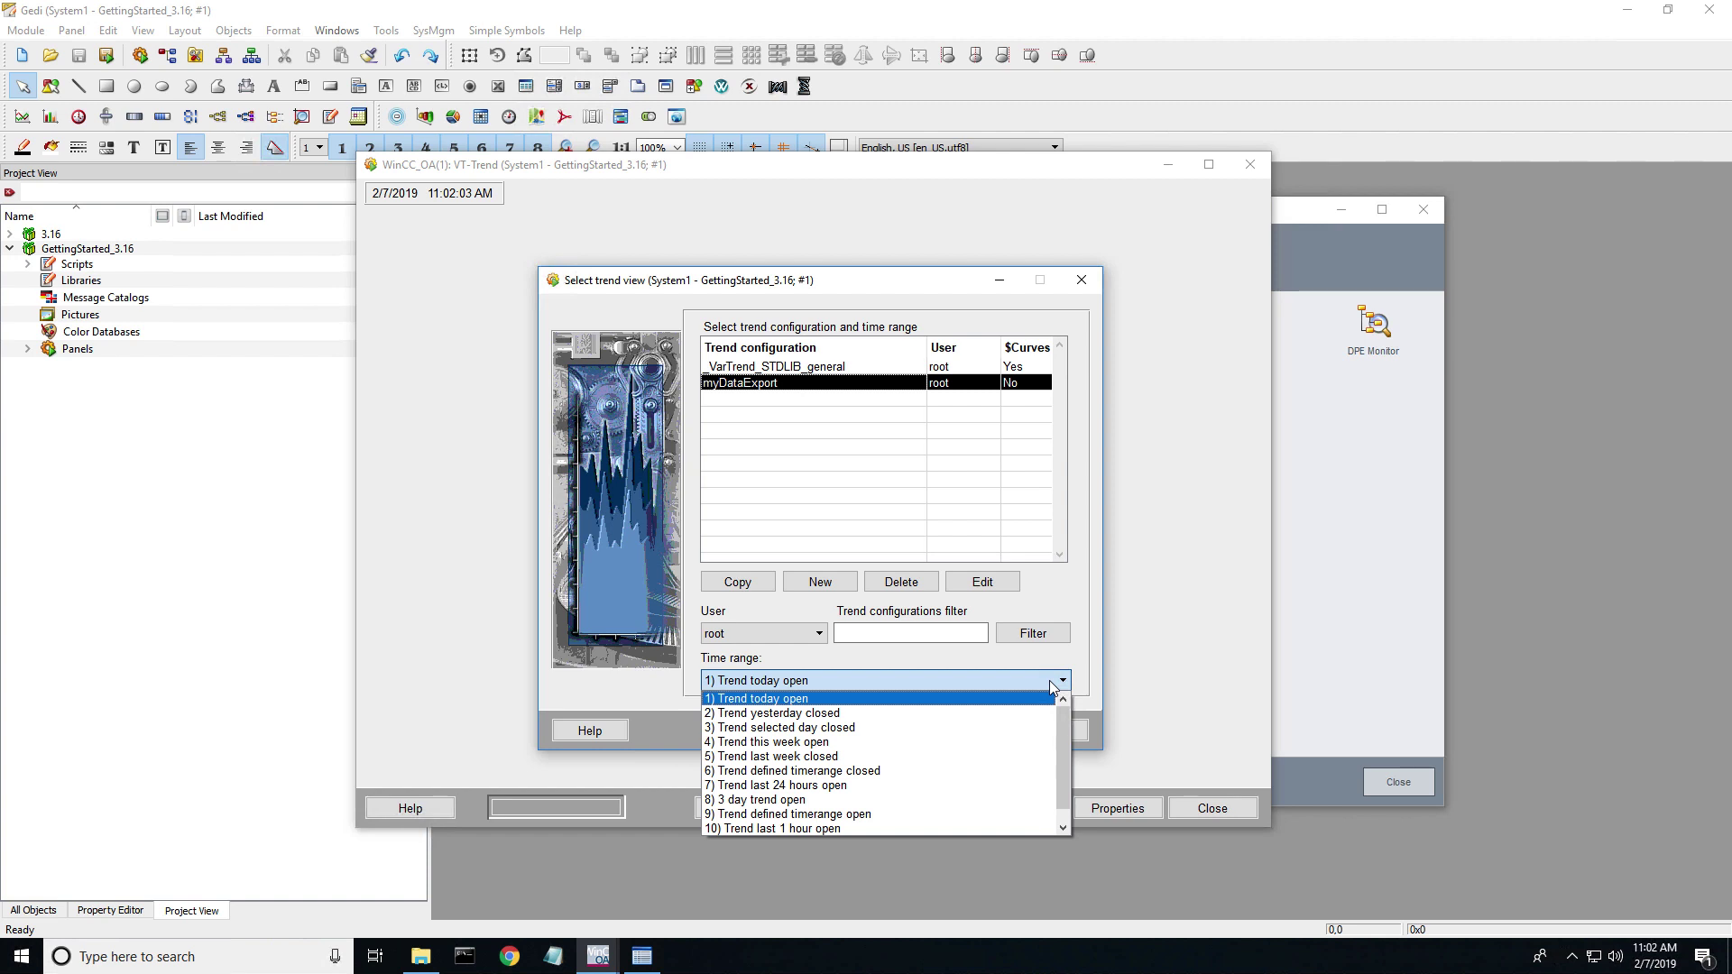
left_click(1067, 678)
left_click(906, 723)
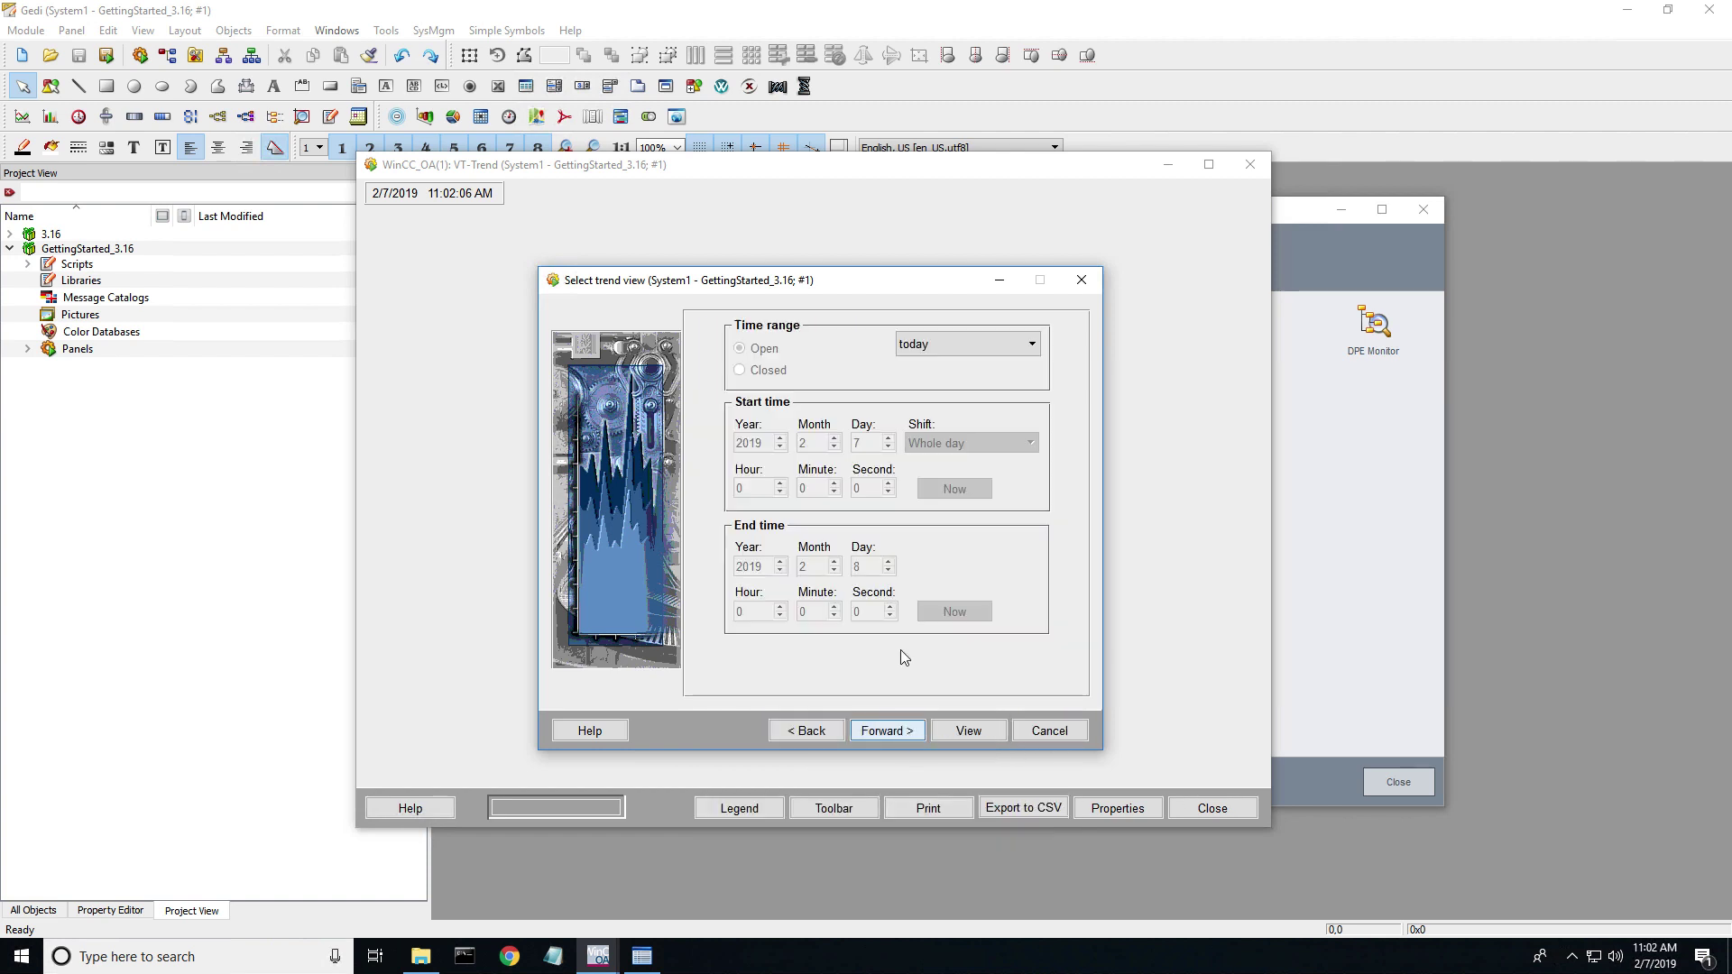
left_click(1035, 352)
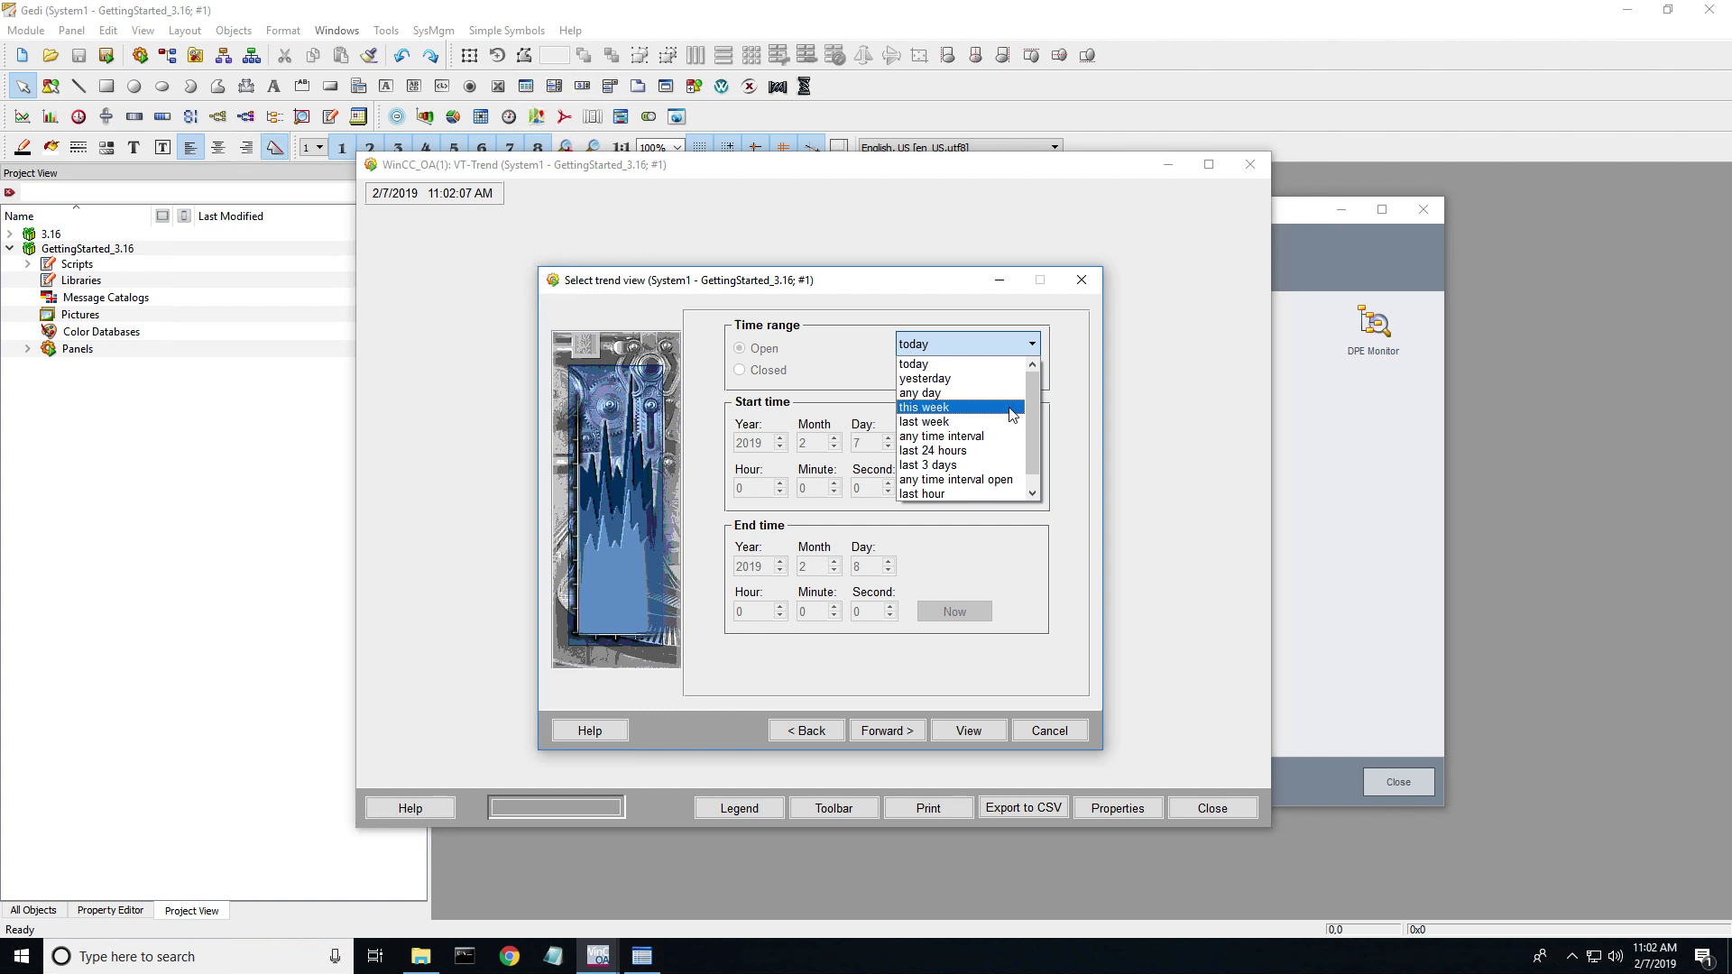
left_click(938, 430)
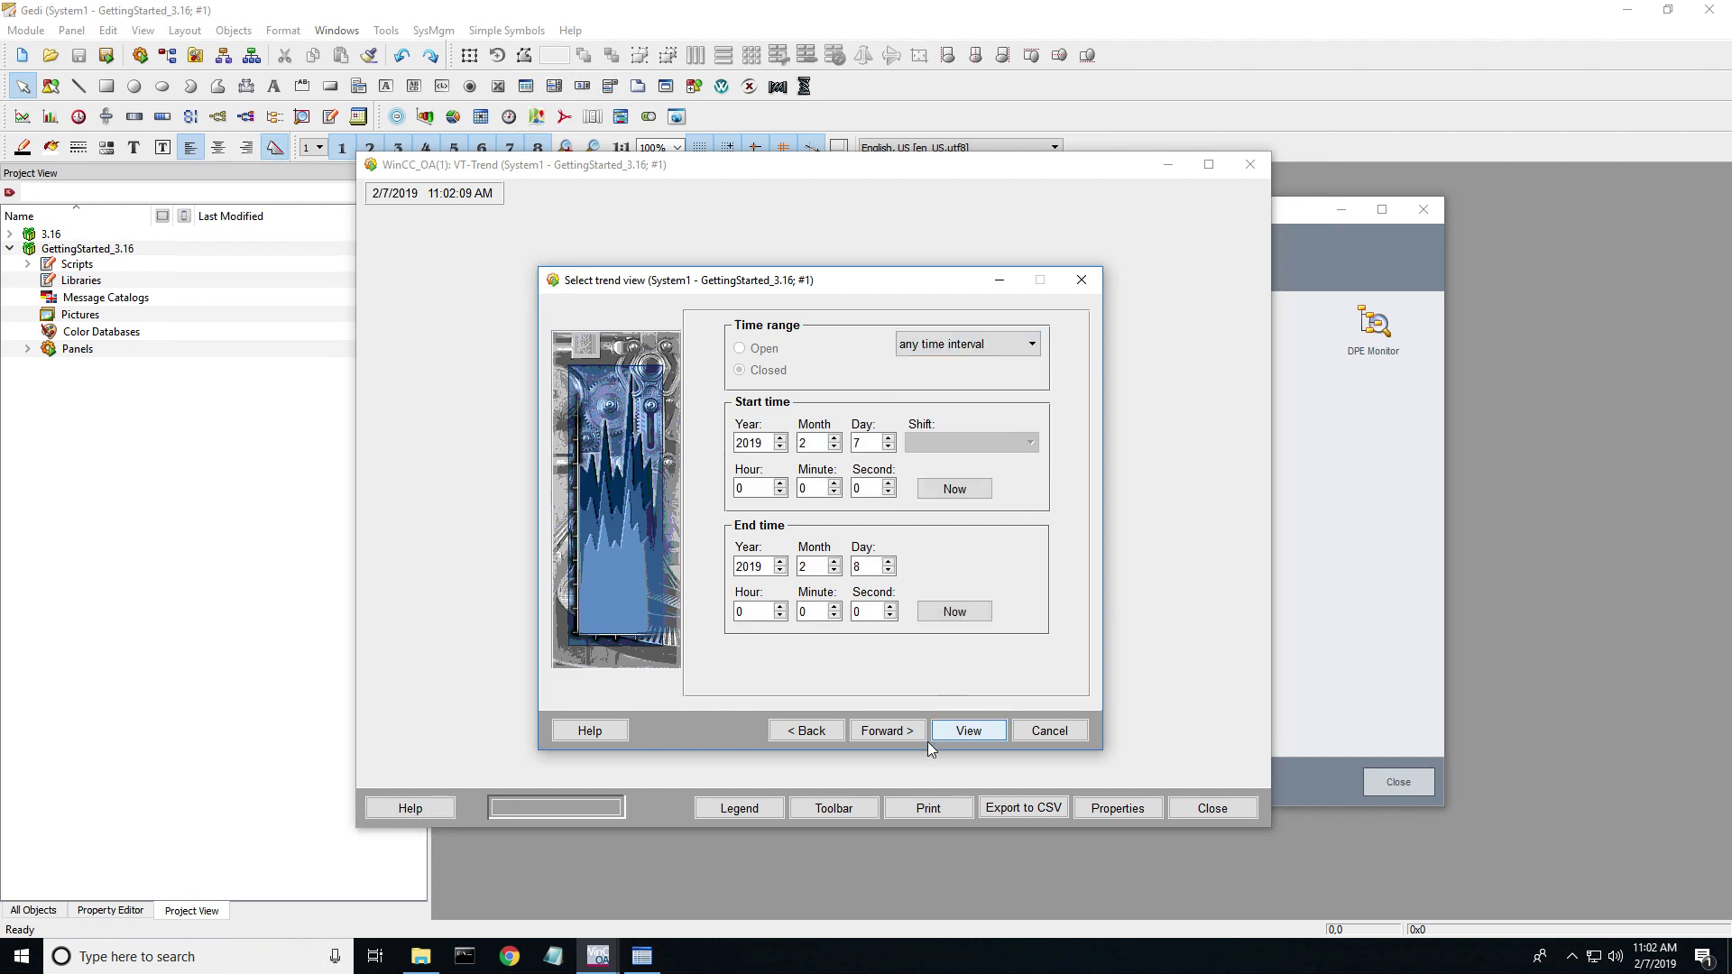
left_click(806, 729)
left_click(1014, 683)
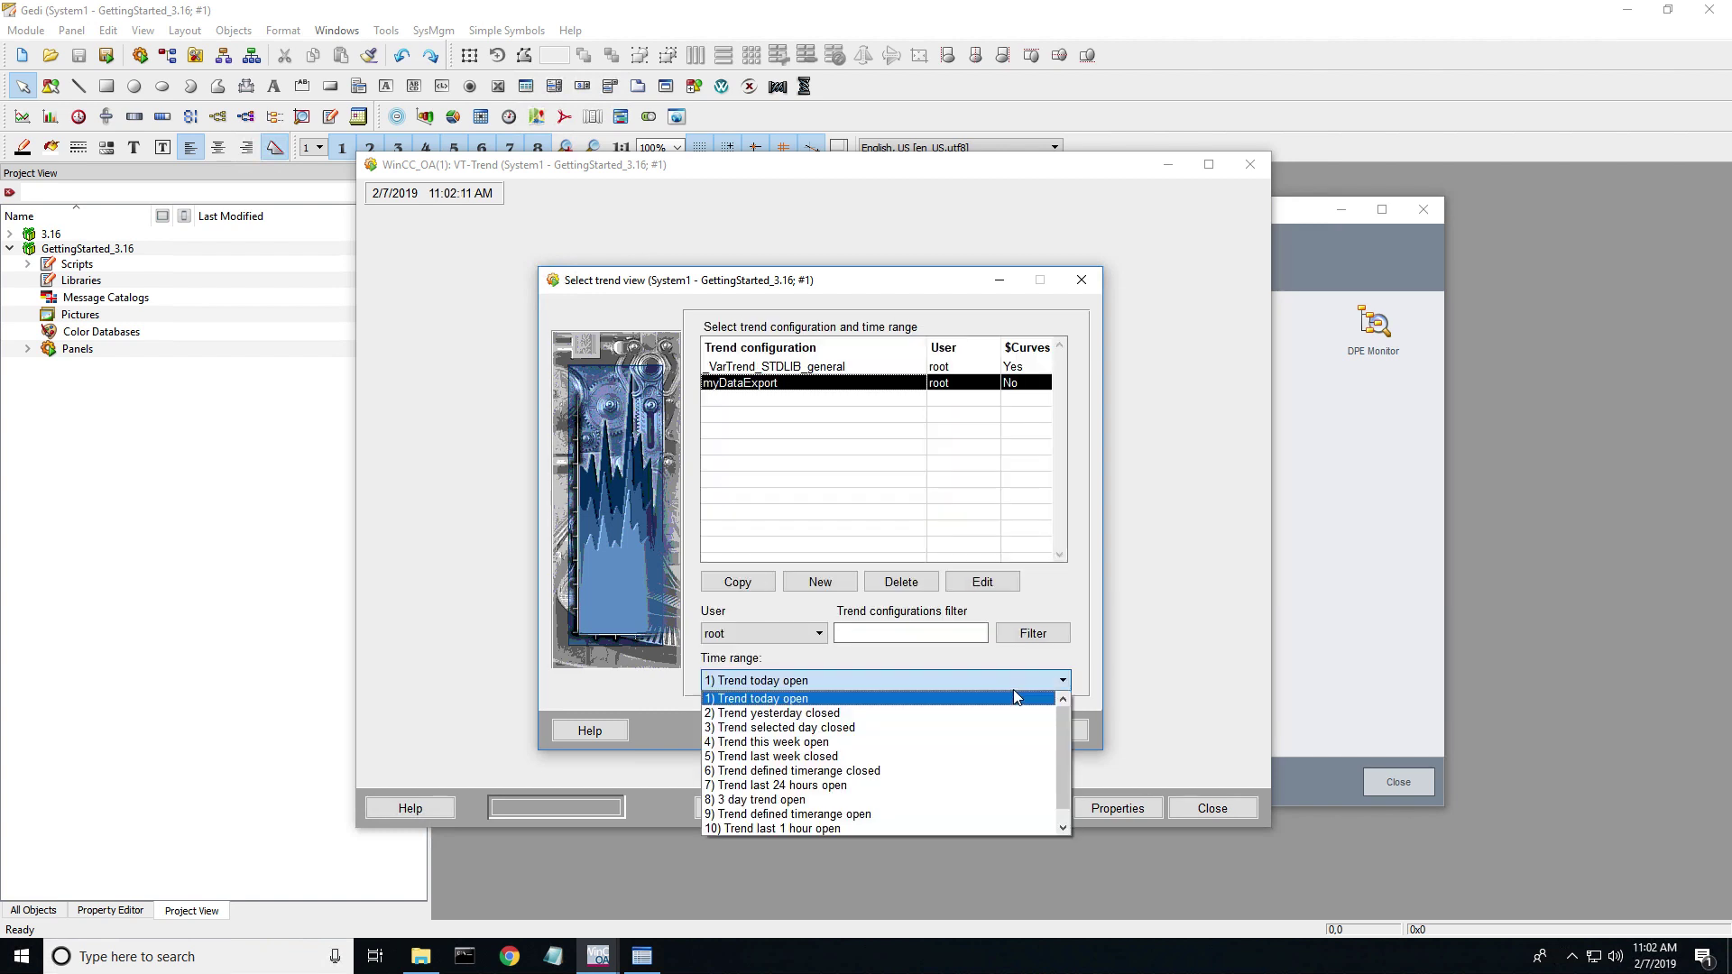
left_click(815, 700)
View the myDataExport trend, zoom into recent data, and open the CSV export file chooser.
left_click(984, 736)
left_click_drag(1067, 426, 1205, 609)
left_click_drag(557, 368, 880, 621)
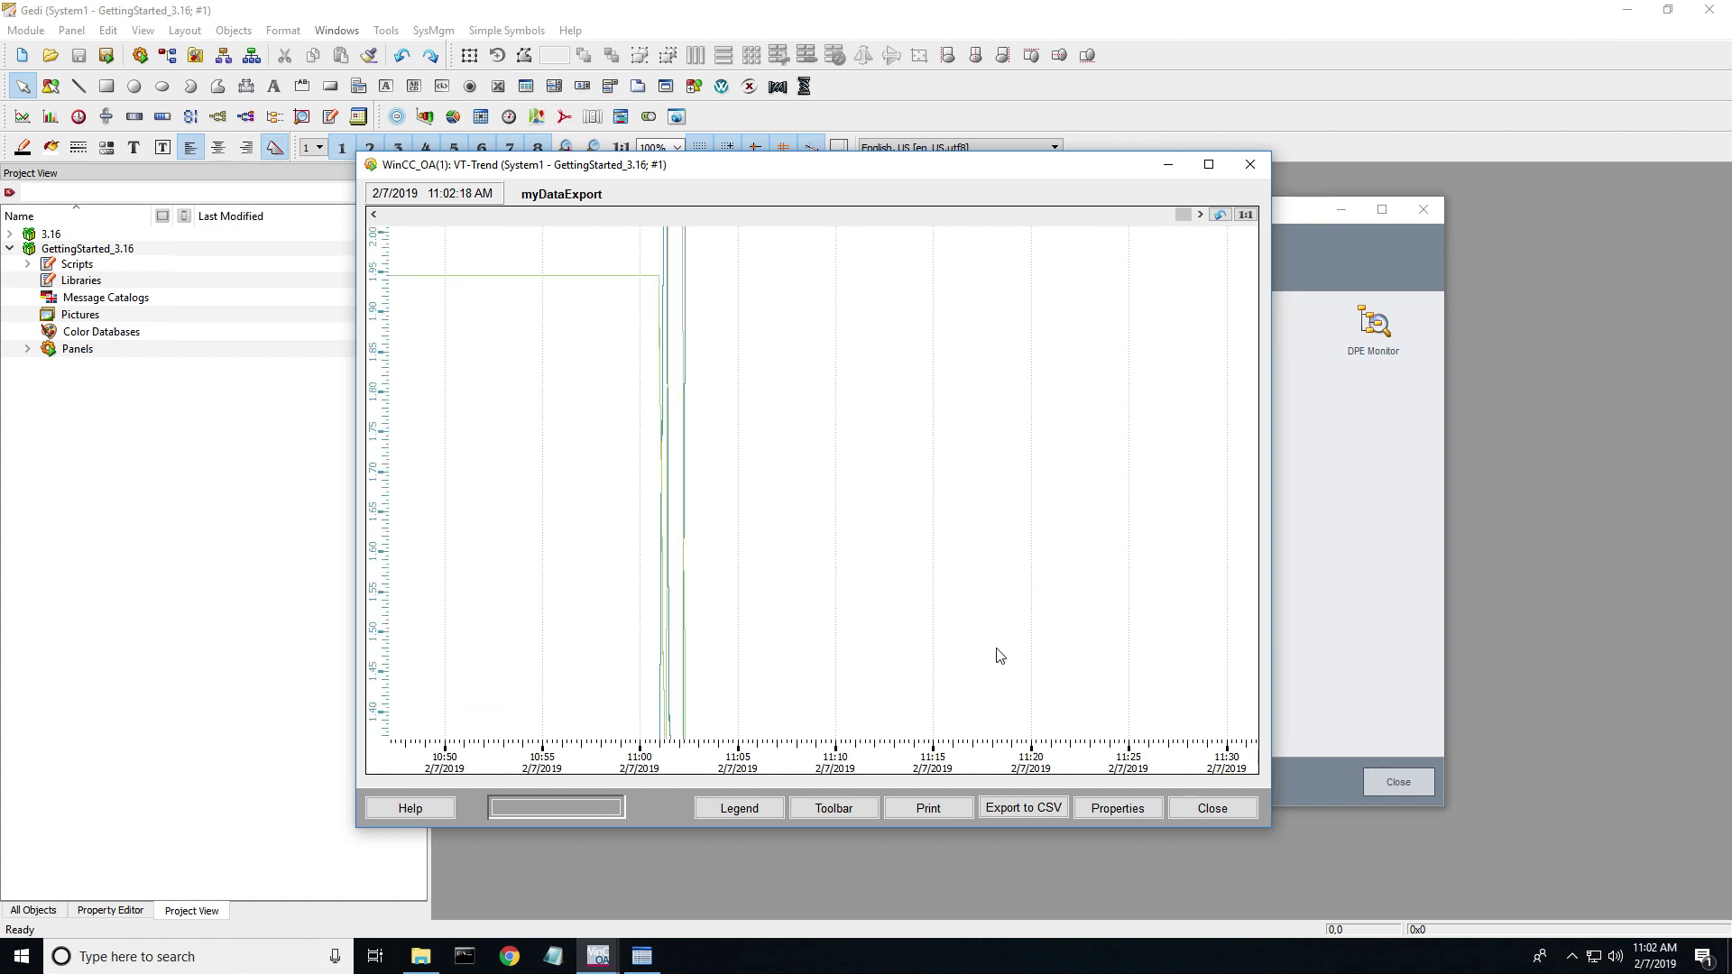
scroll(947, 641, "down", 3)
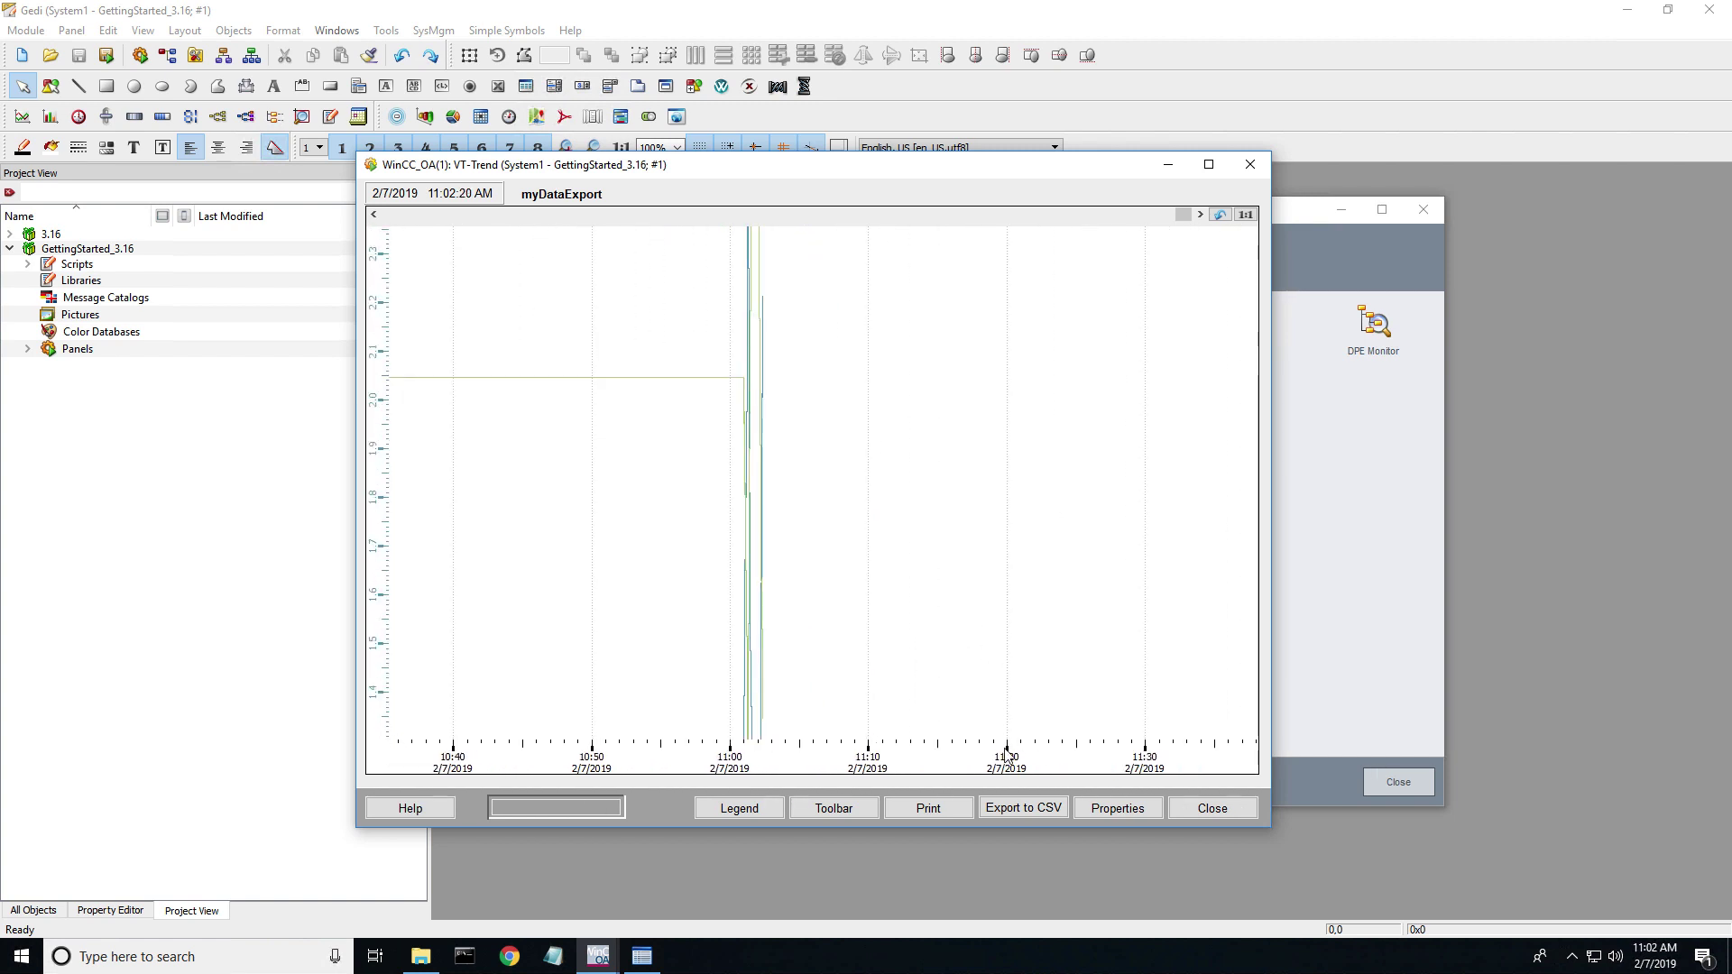
left_click(1038, 816)
left_click(988, 502)
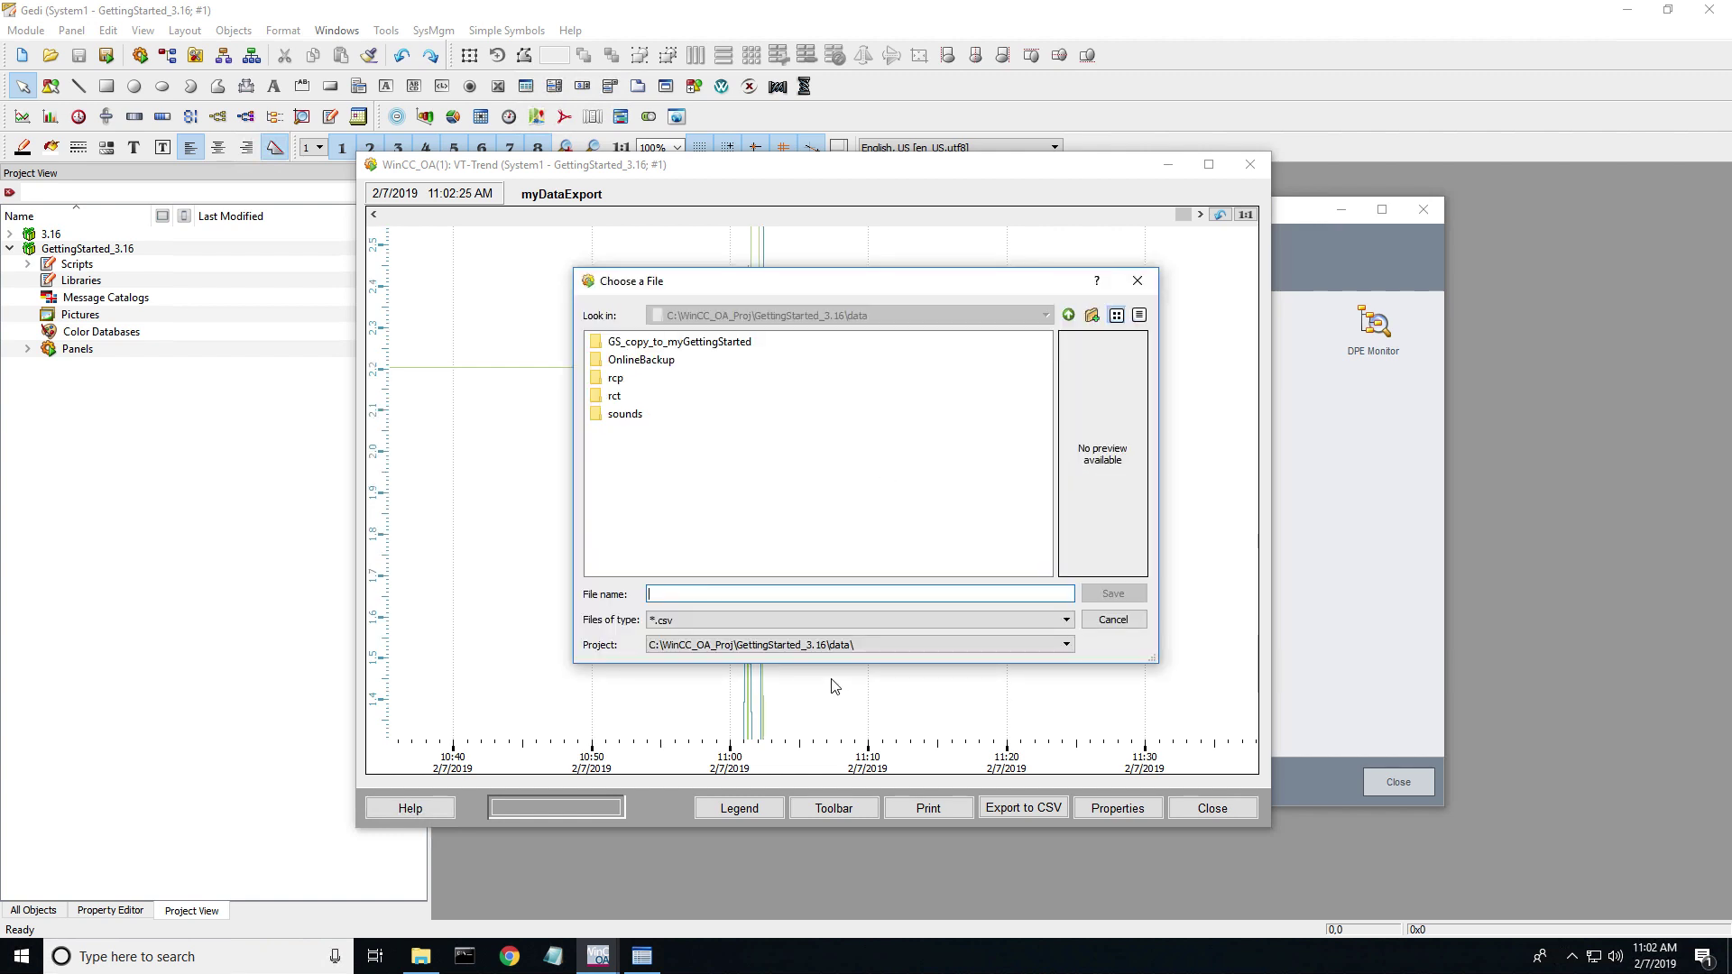
Save the CSV export as myDataExport in the GettingStarted_3.16 data folder and confirm.
type("myDataExpo")
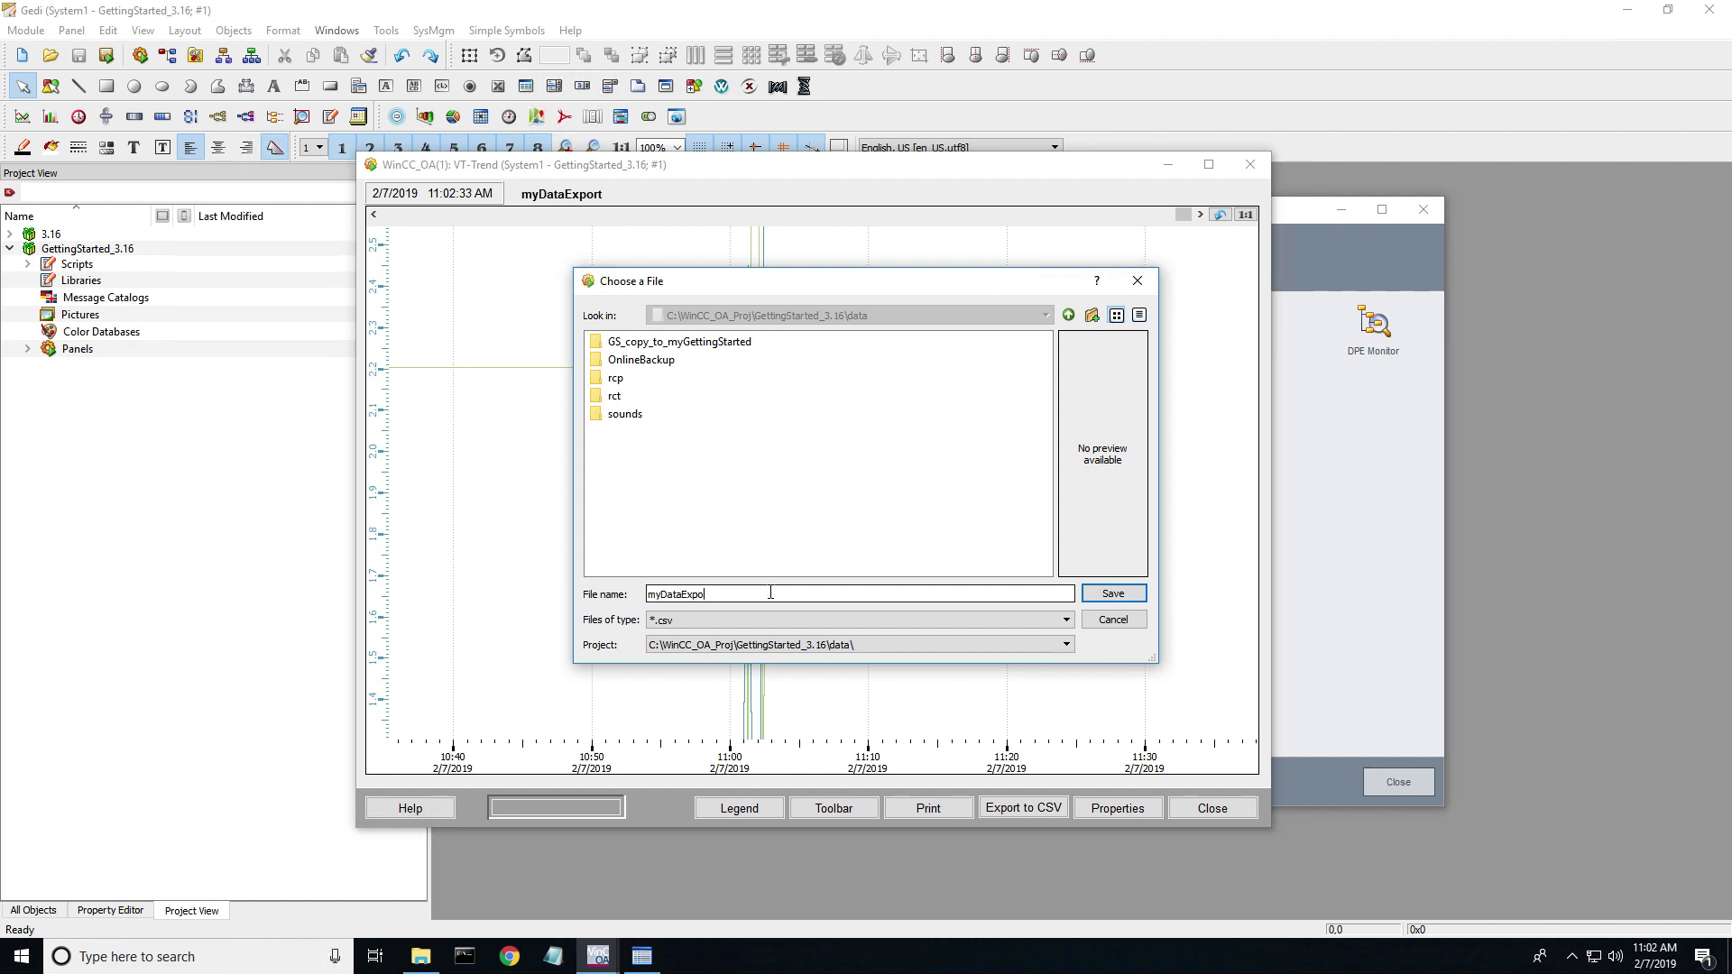
type("rt")
left_click(1113, 594)
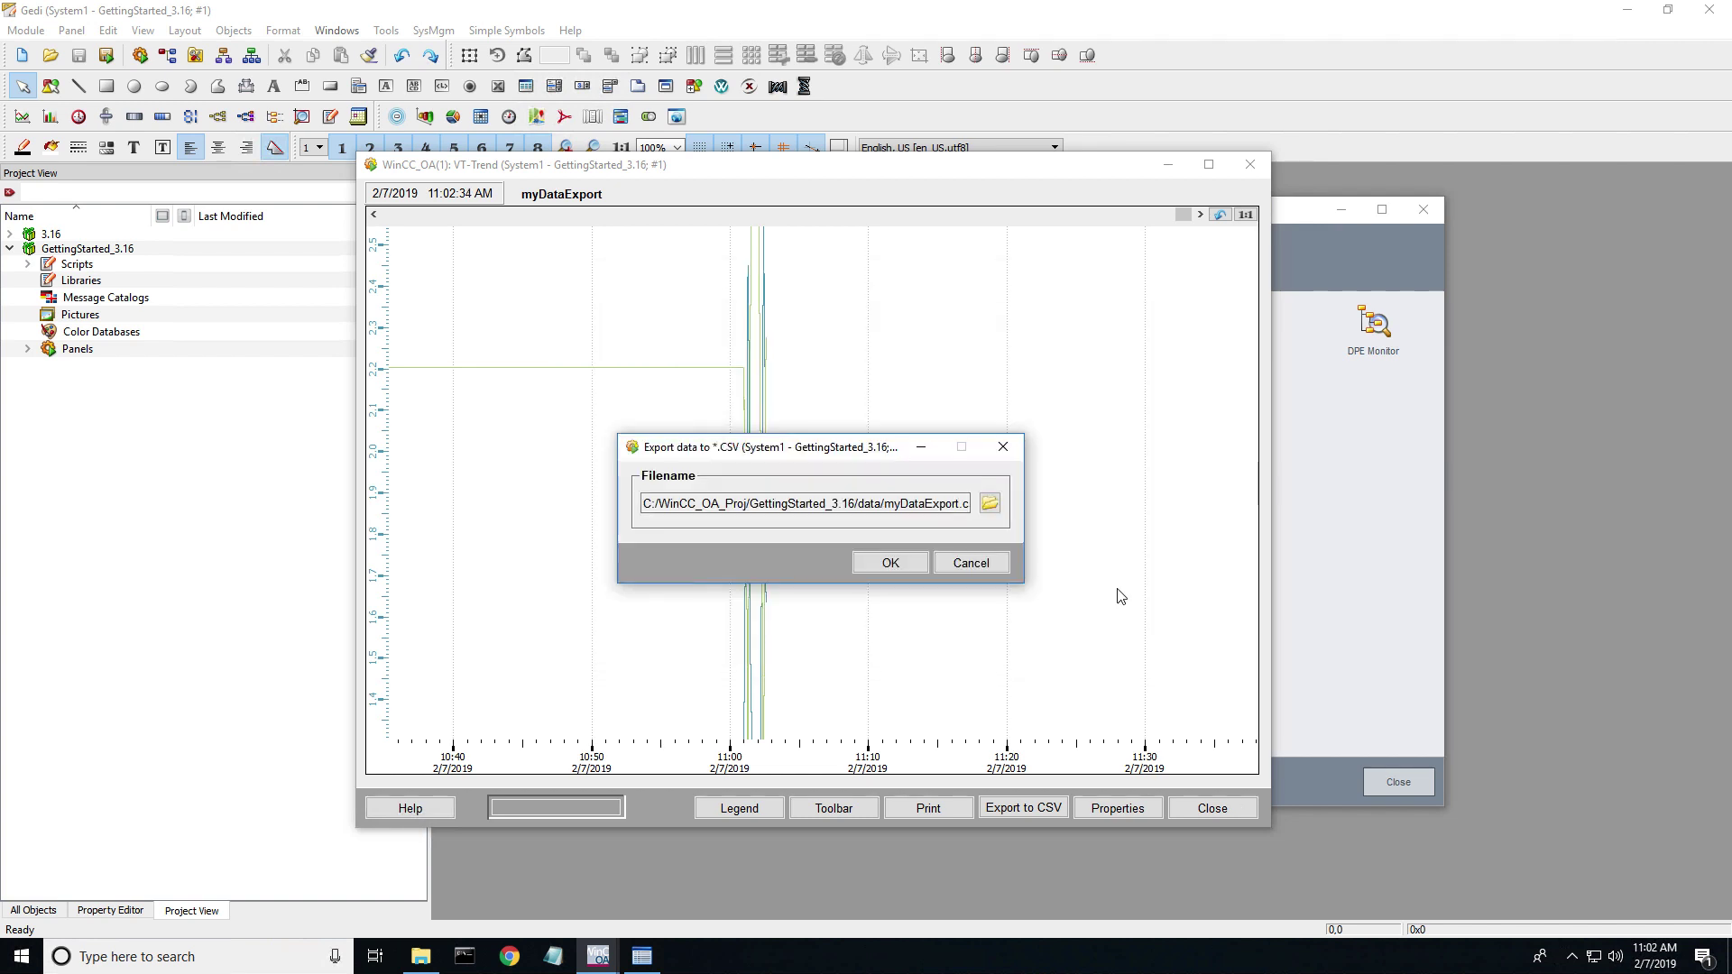
left_click(919, 573)
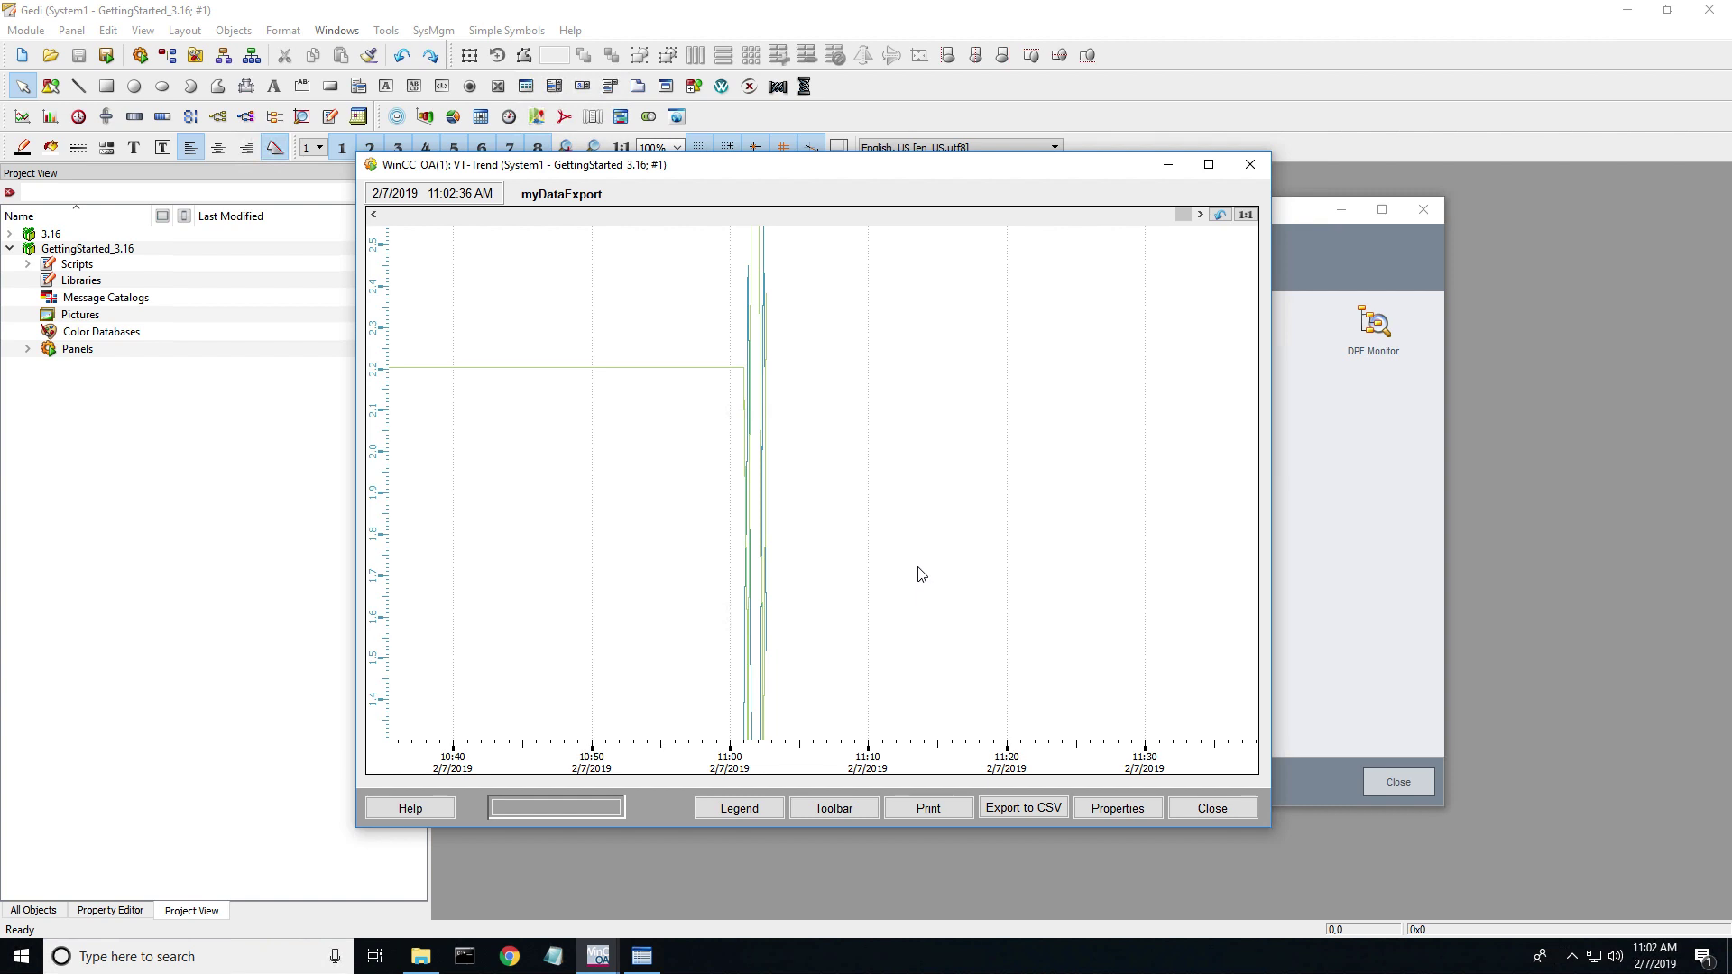
Close the trend window, browse to C:\WinCC_OA_Proj\GettingStarted_3.16\data, and copy myDataExport.csv.
left_click(1157, 175)
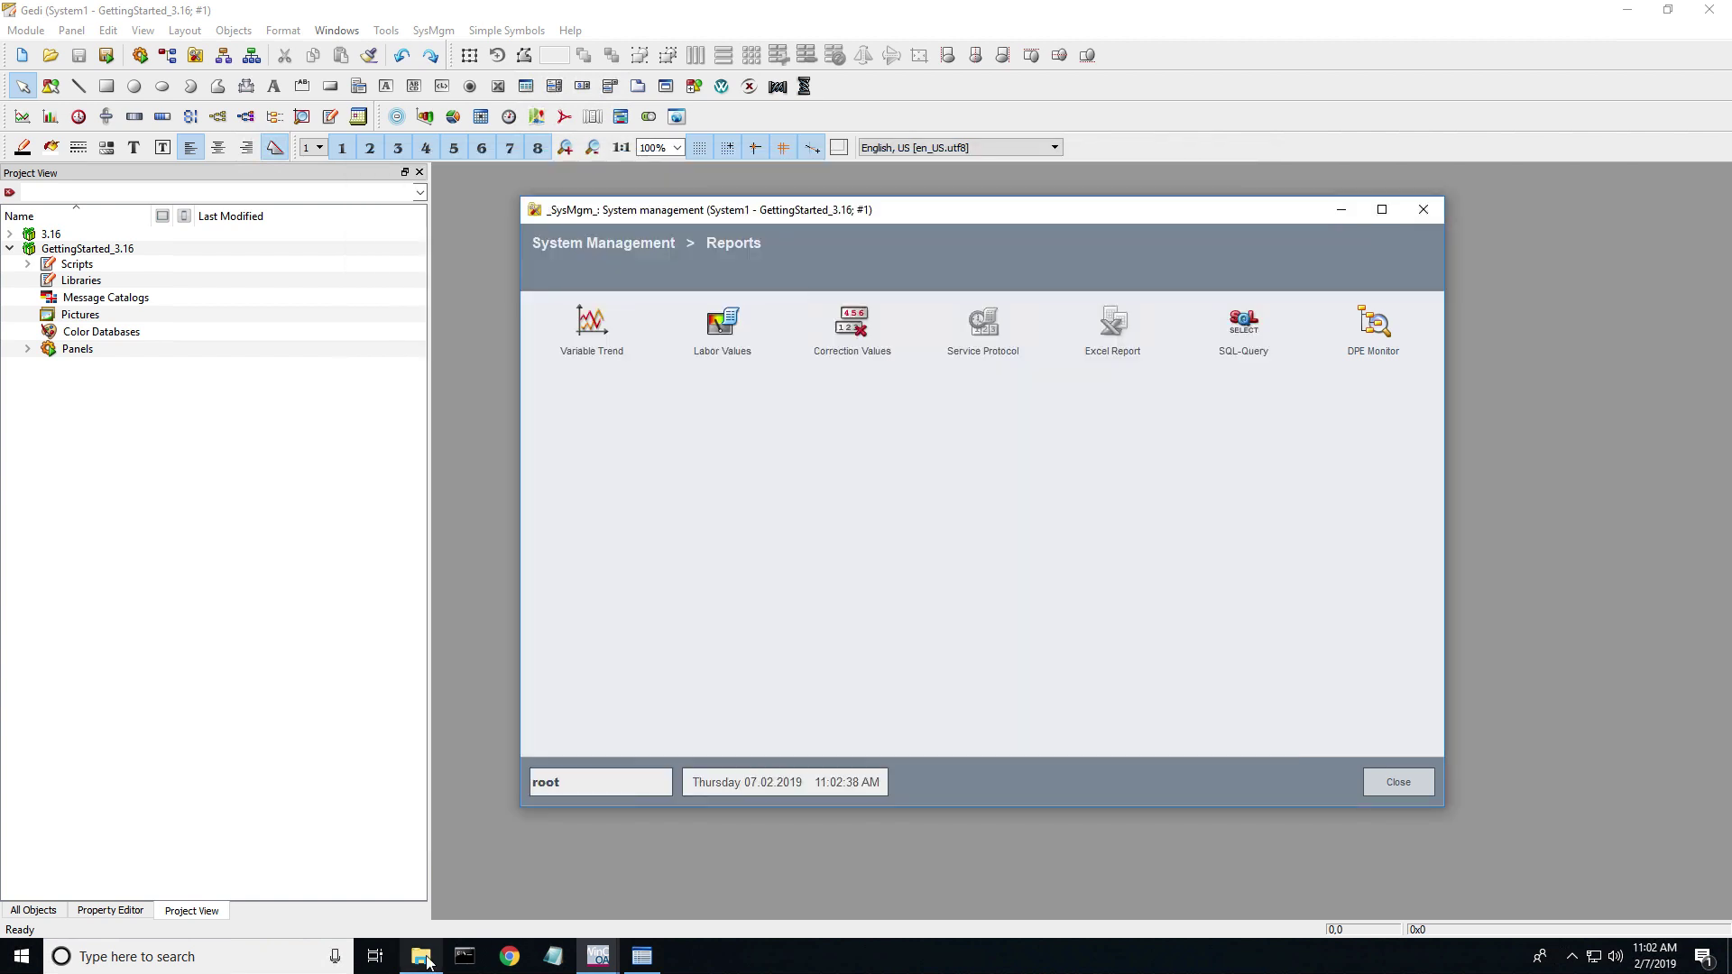
left_click(420, 956)
left_click(759, 540)
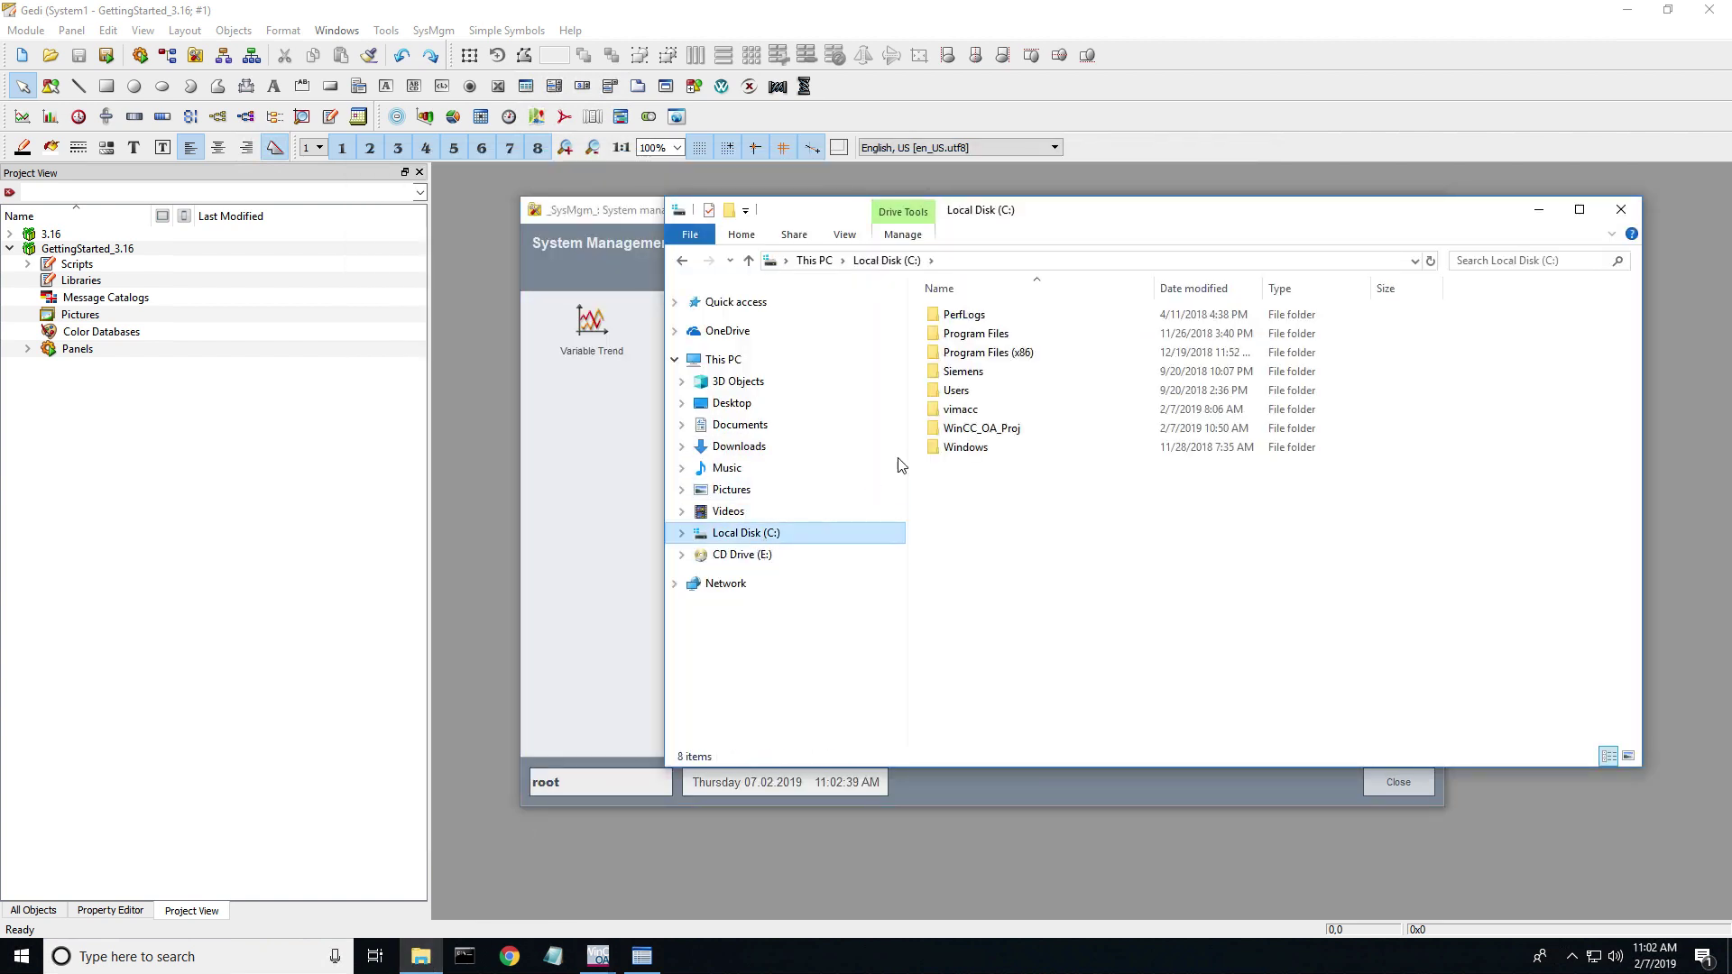
double_click(985, 435)
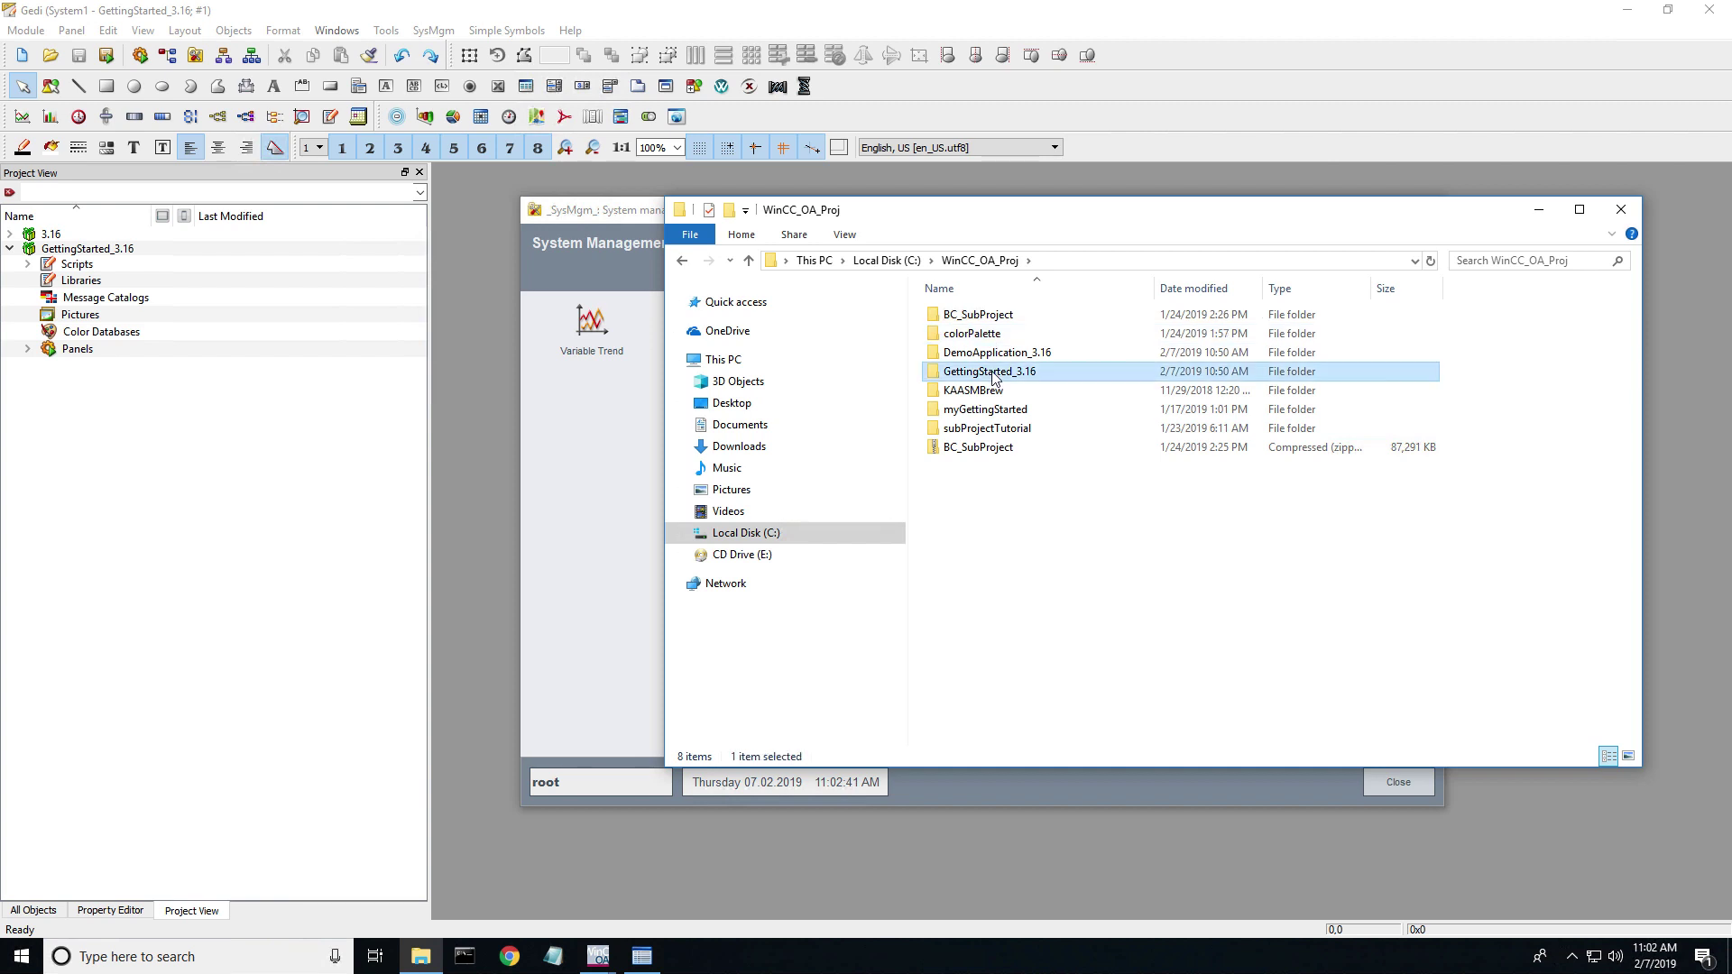
double_click(992, 373)
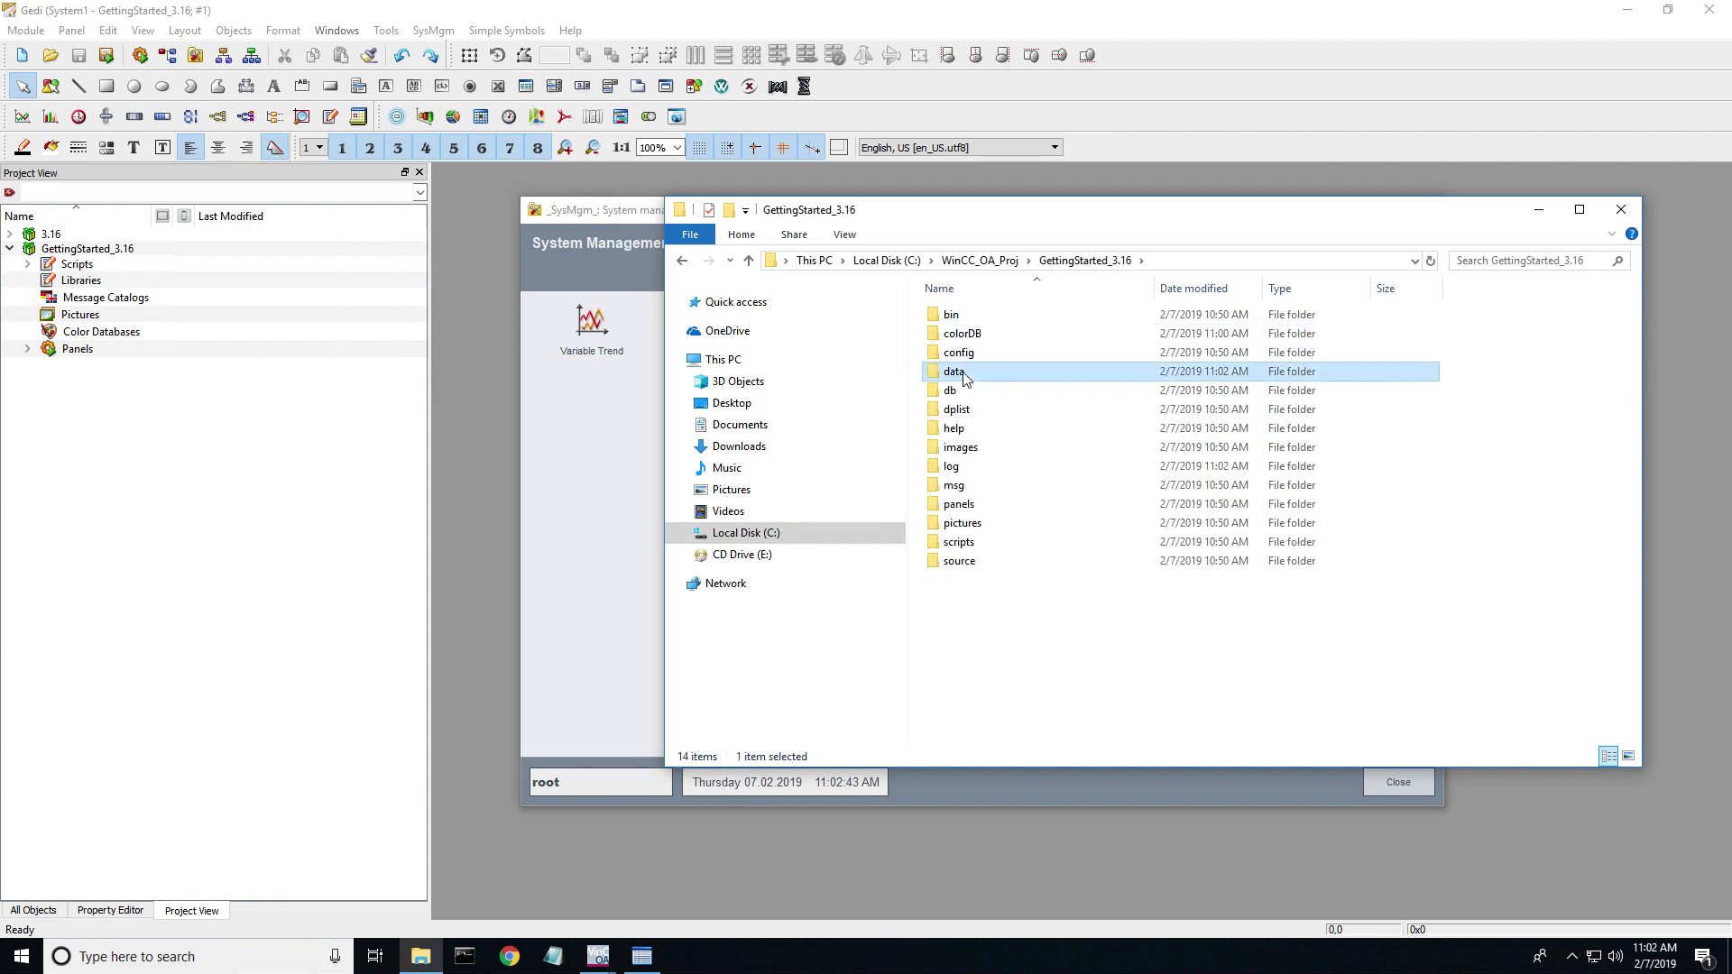
double_click(963, 371)
right_click(984, 412)
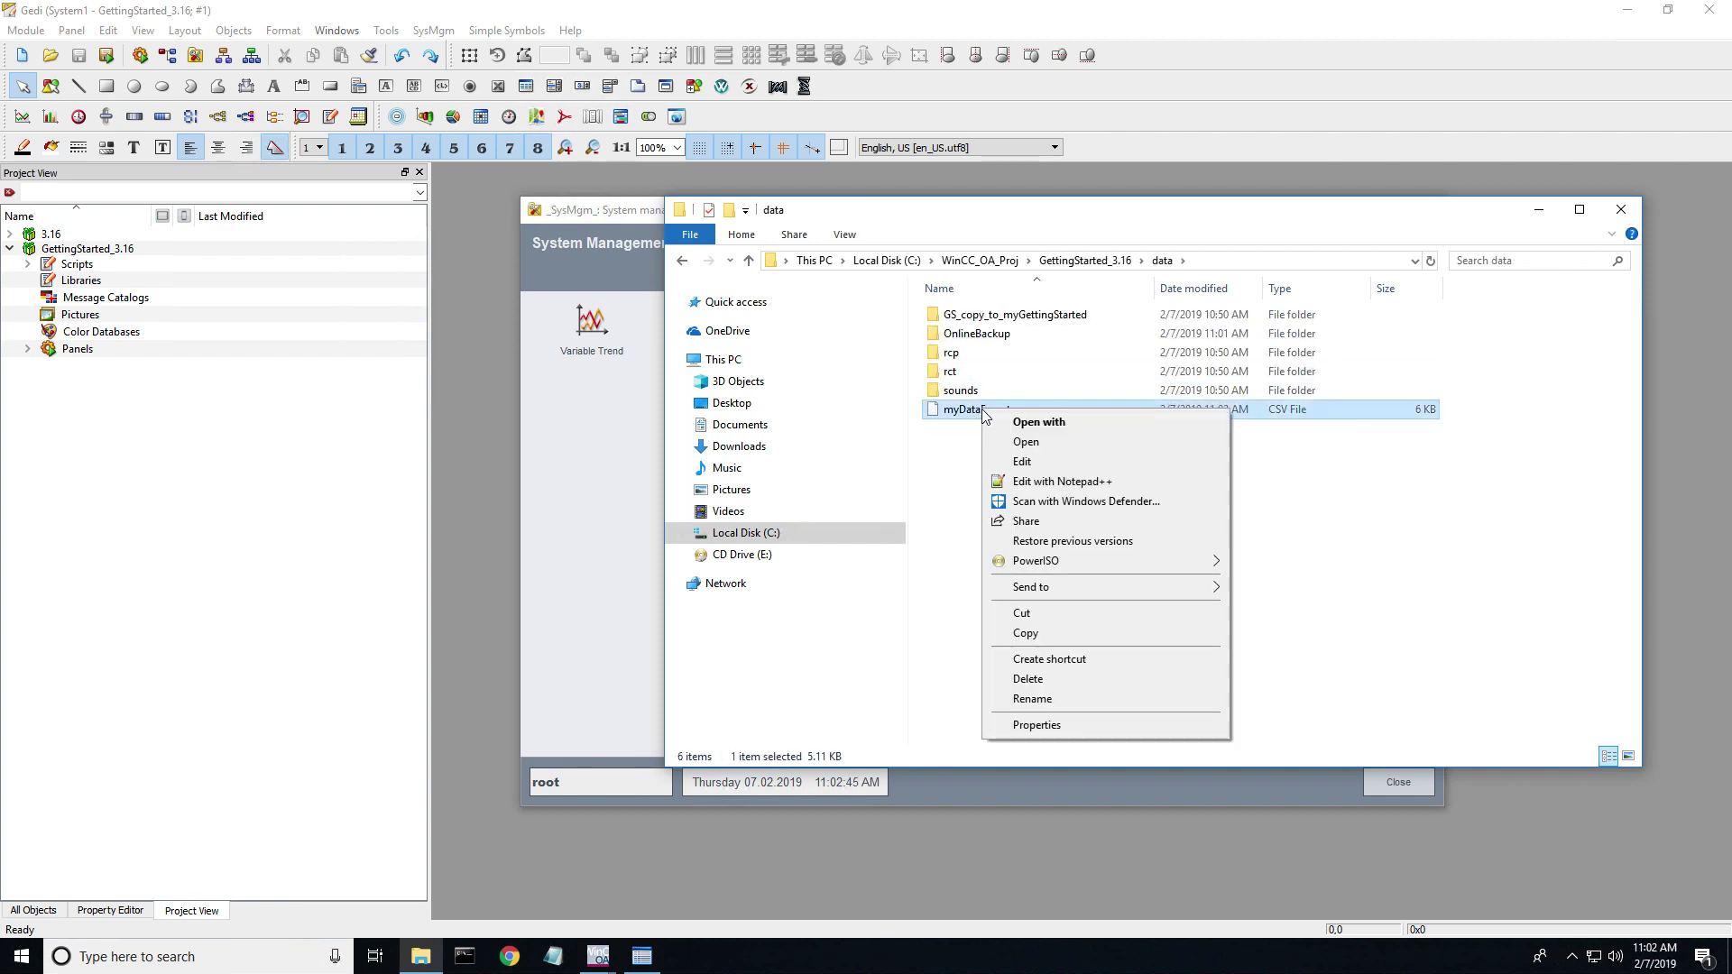
left_click(1051, 635)
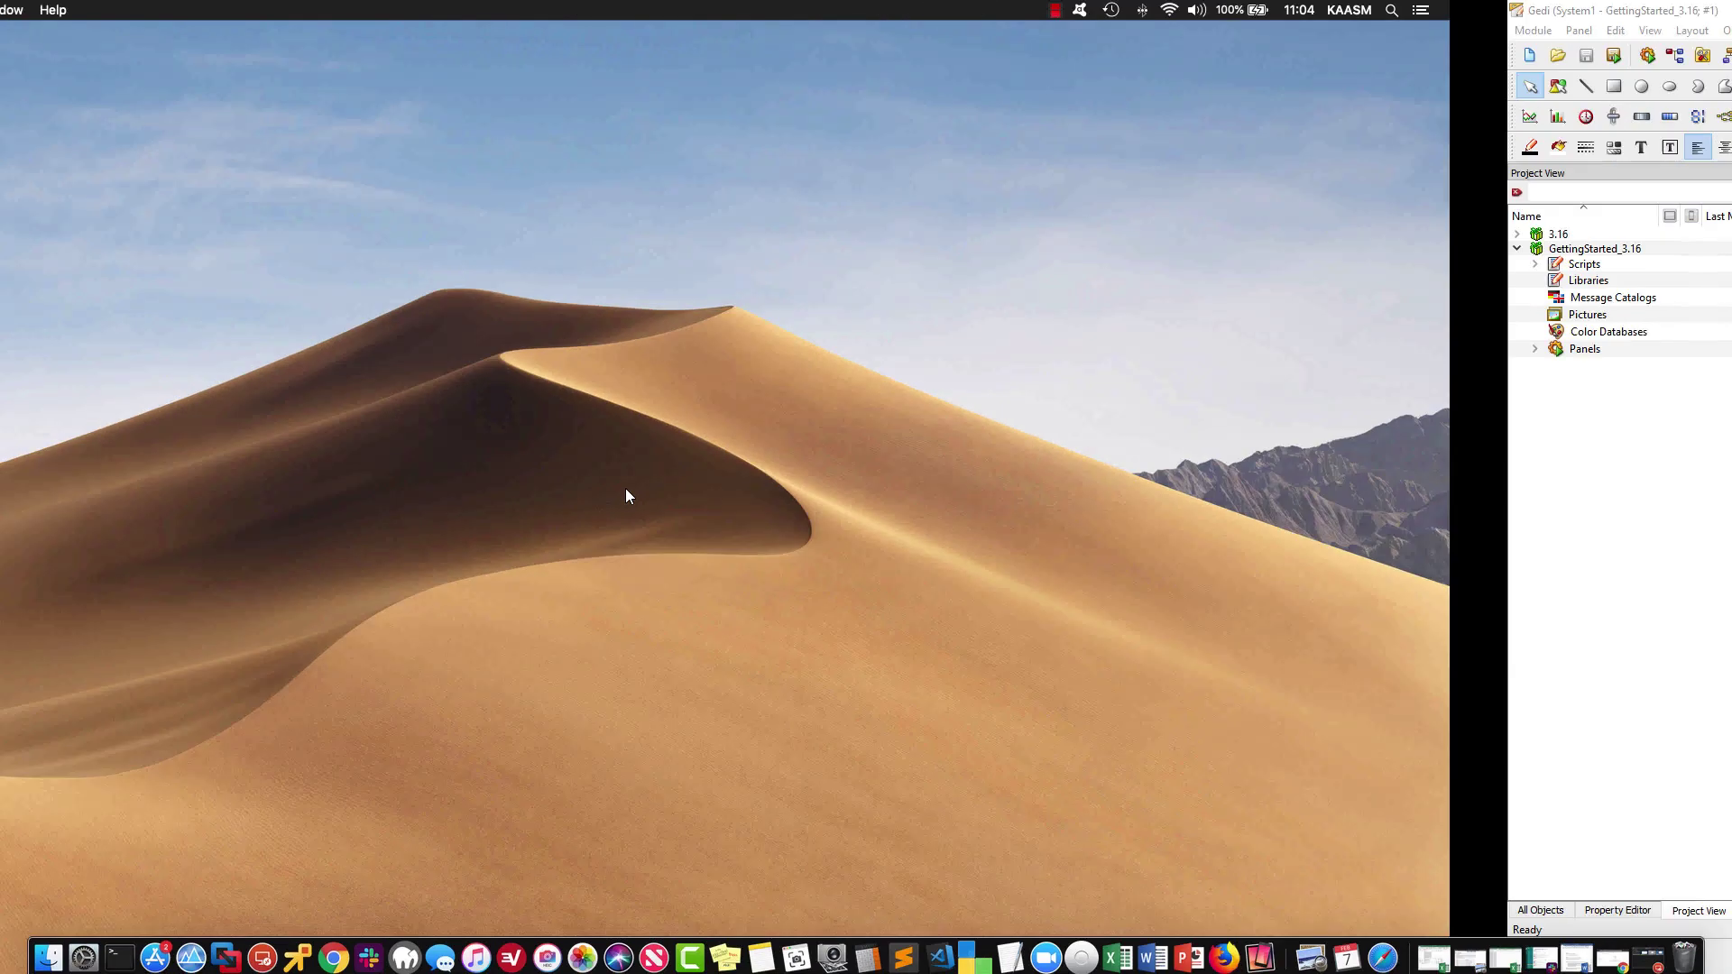
right_click(646, 369)
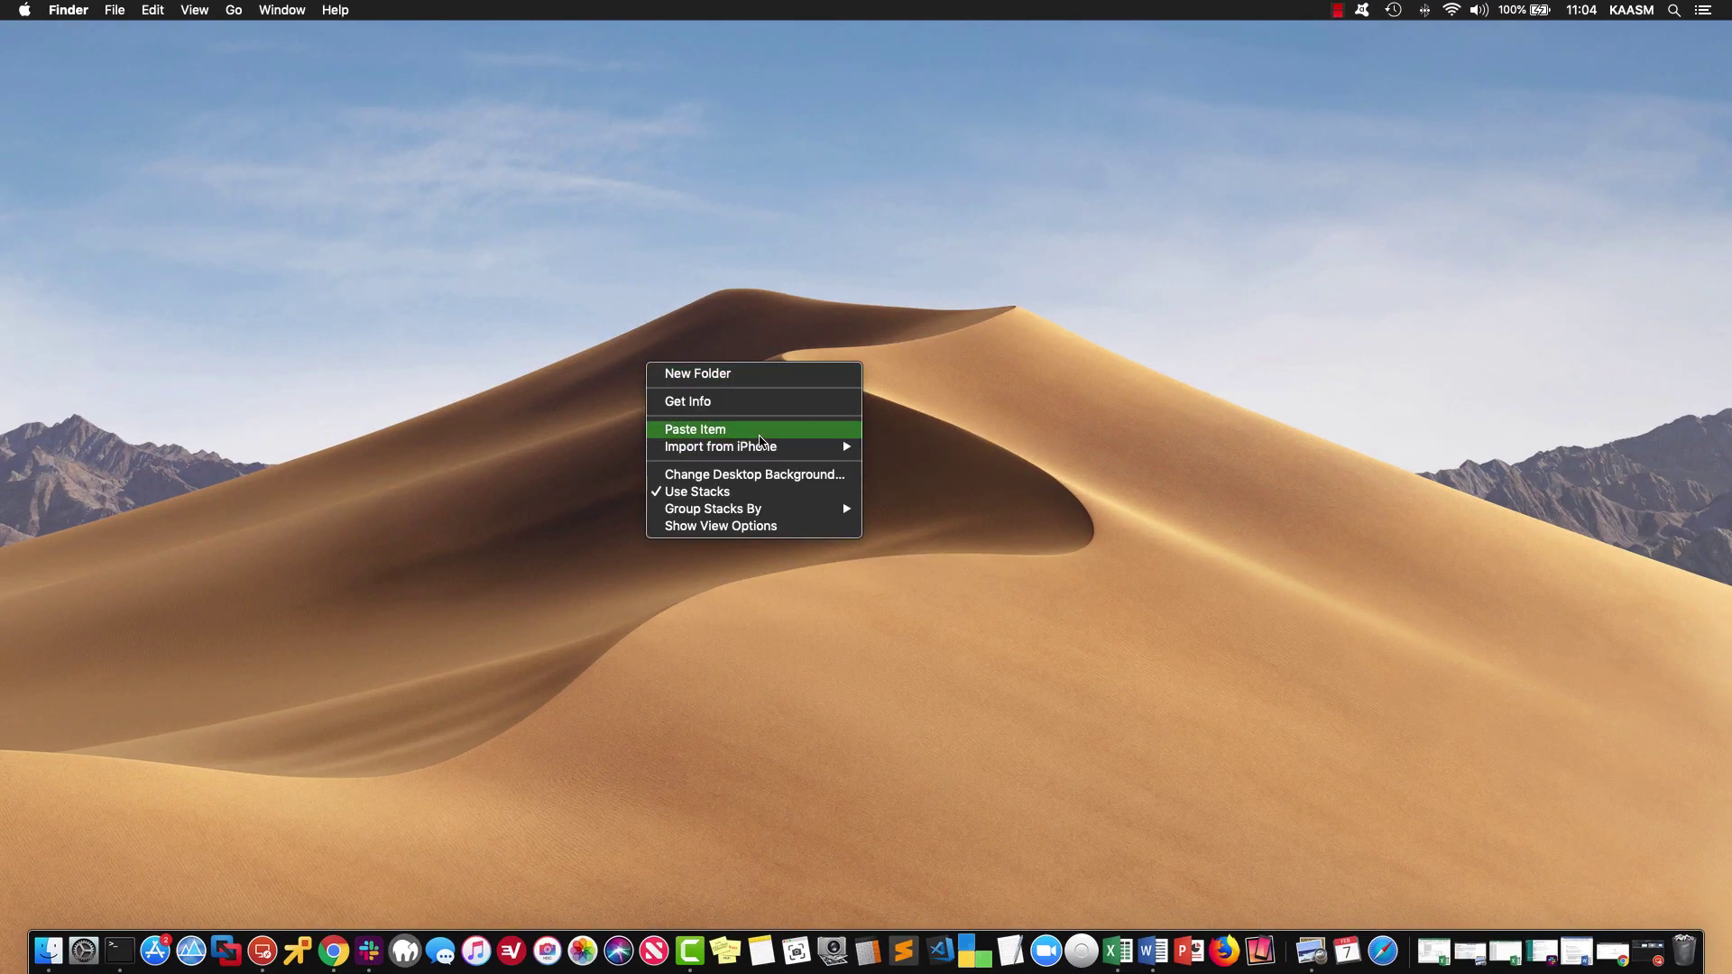
Unhide desktop items via Finder Services, paste myDataExport.csv onto the desktop, and replace the older copy.
left_click(695, 429)
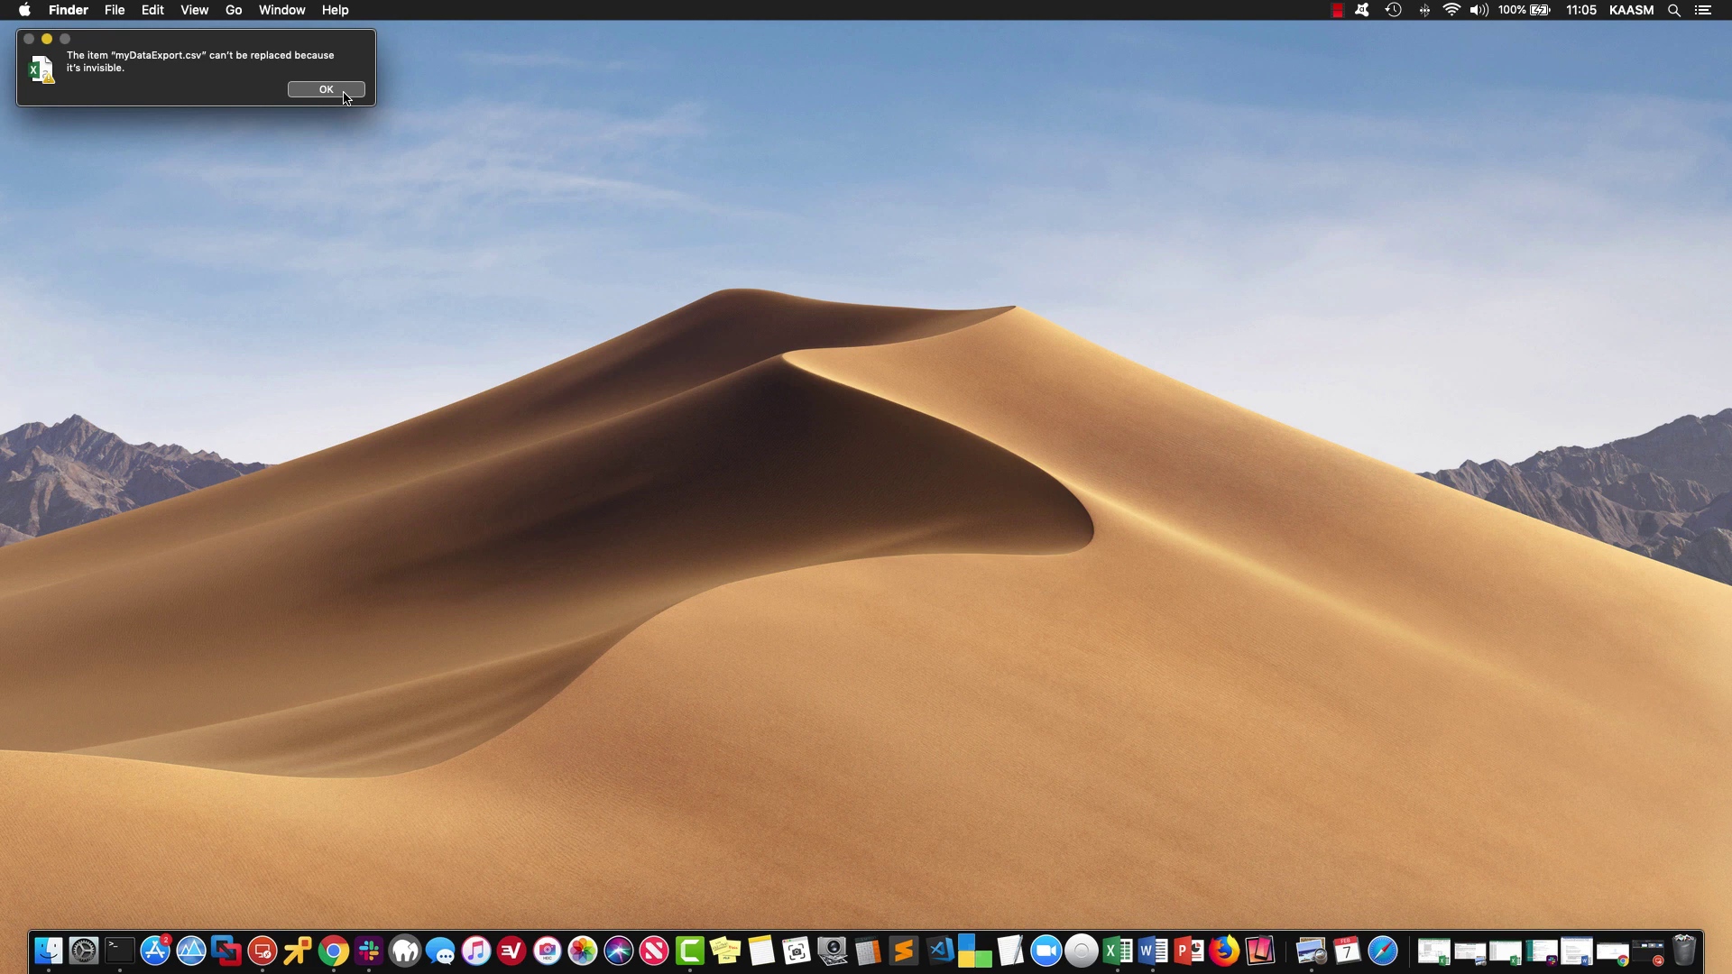
left_click(343, 90)
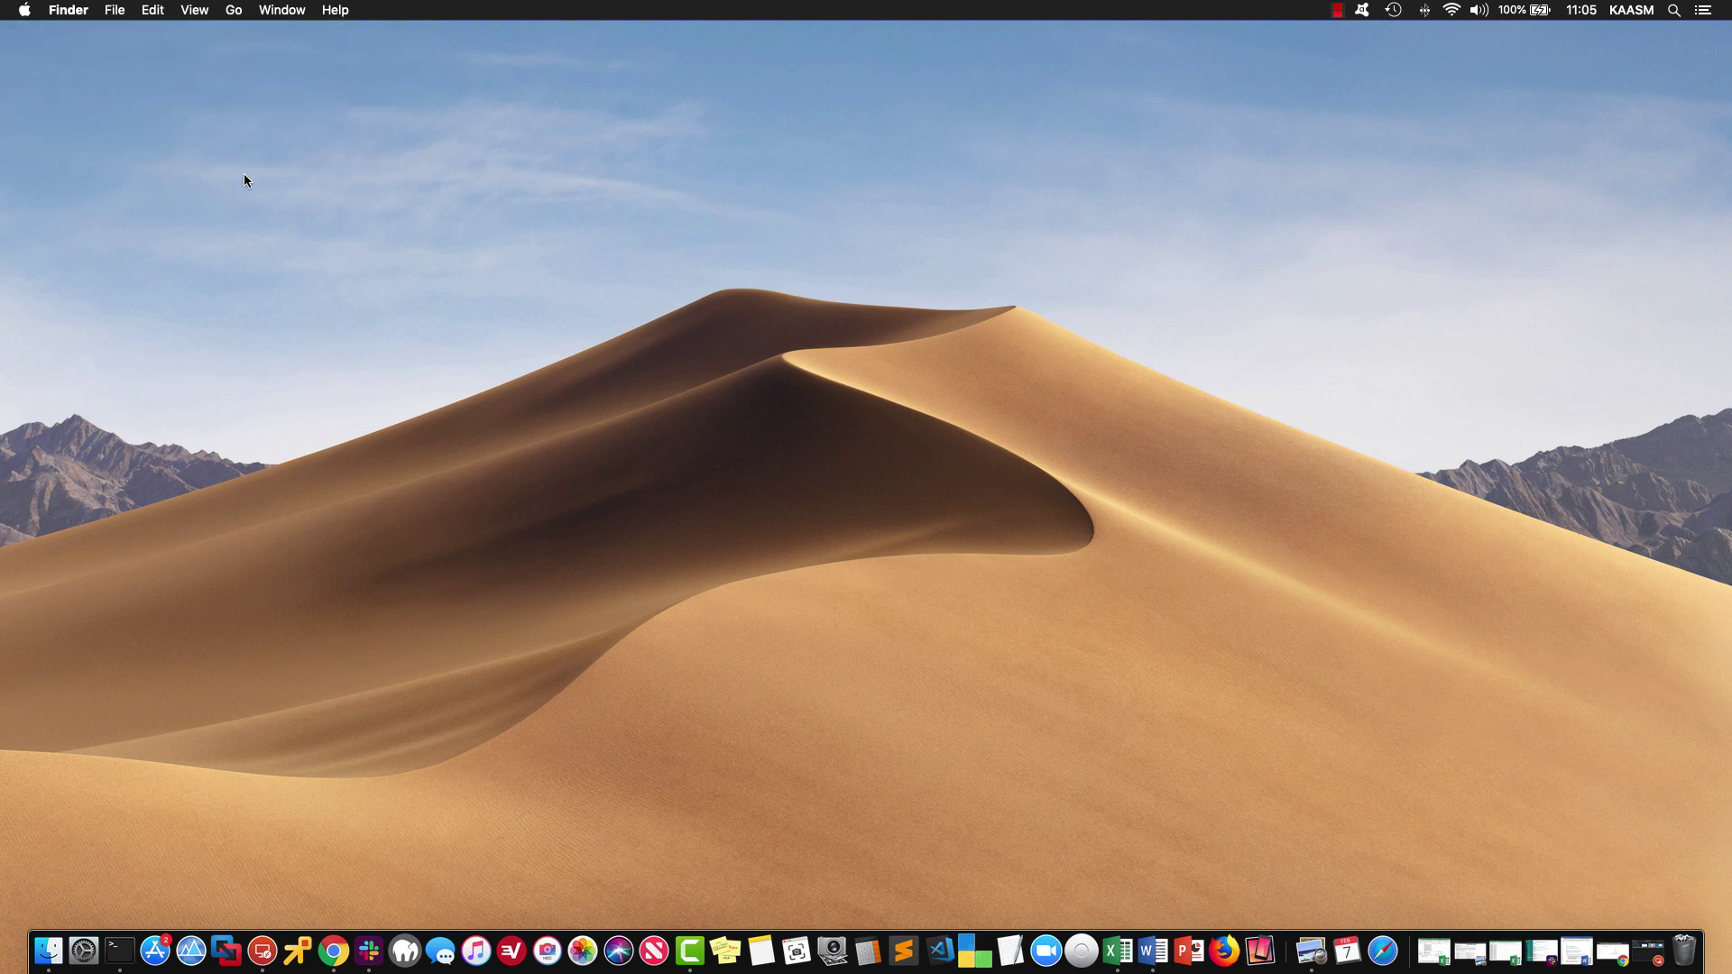
left_click(74, 11)
mouse_move(128, 115)
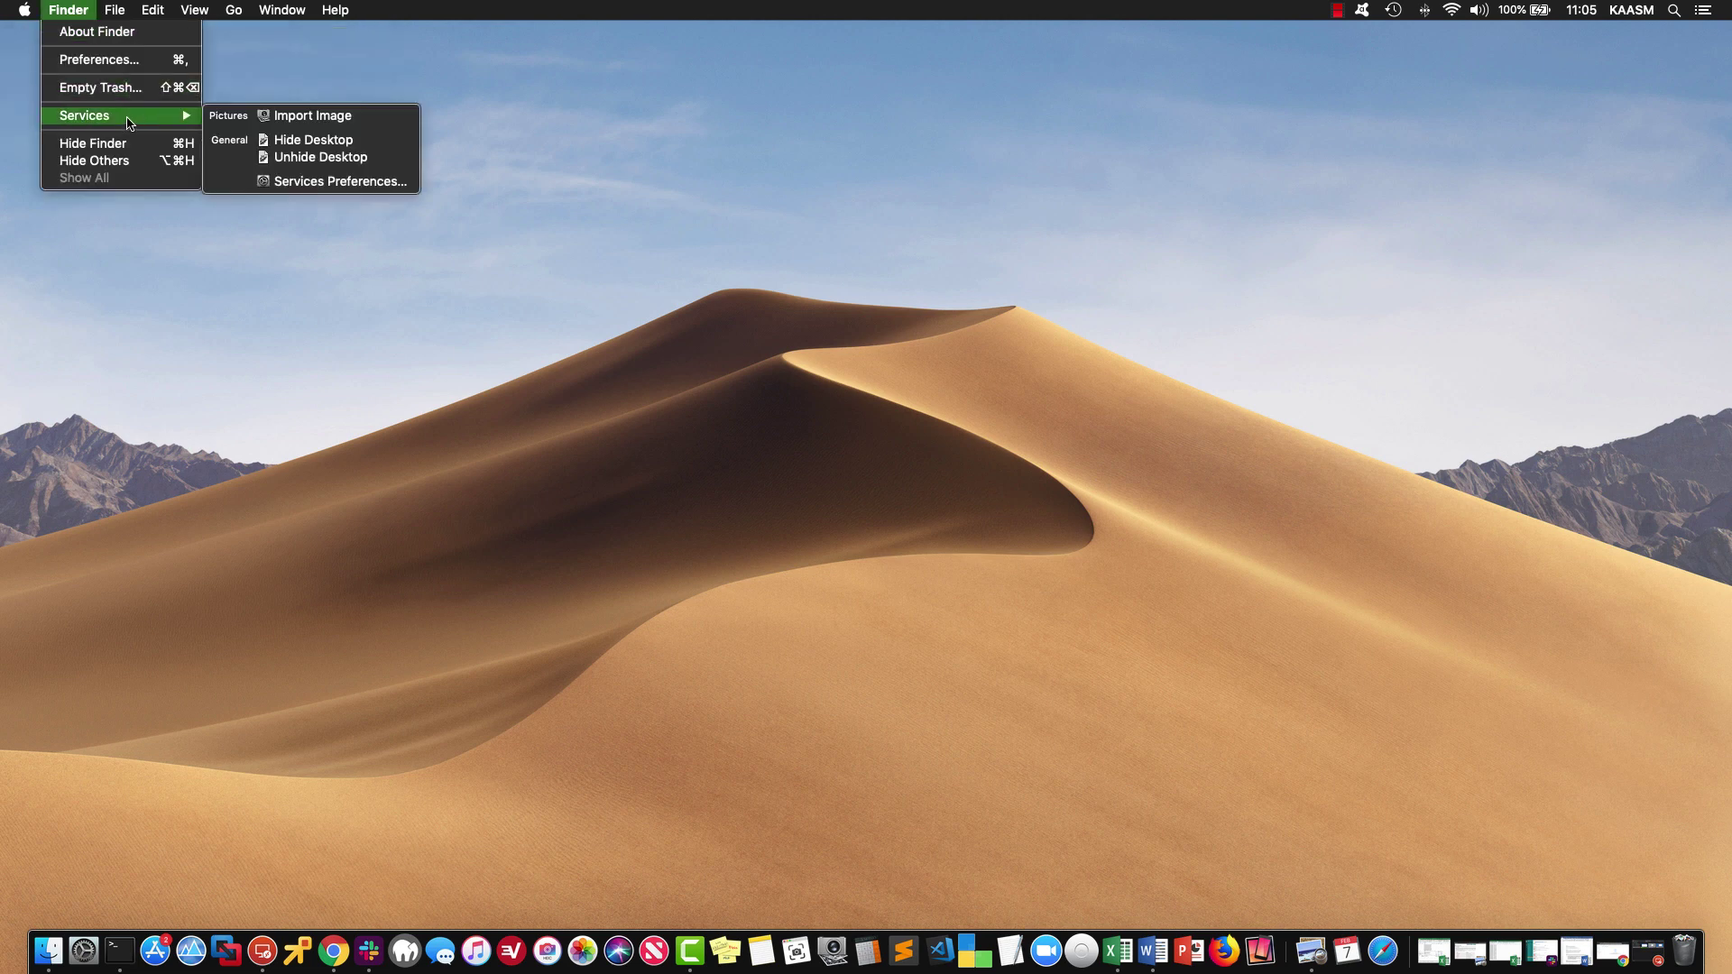
left_click(275, 157)
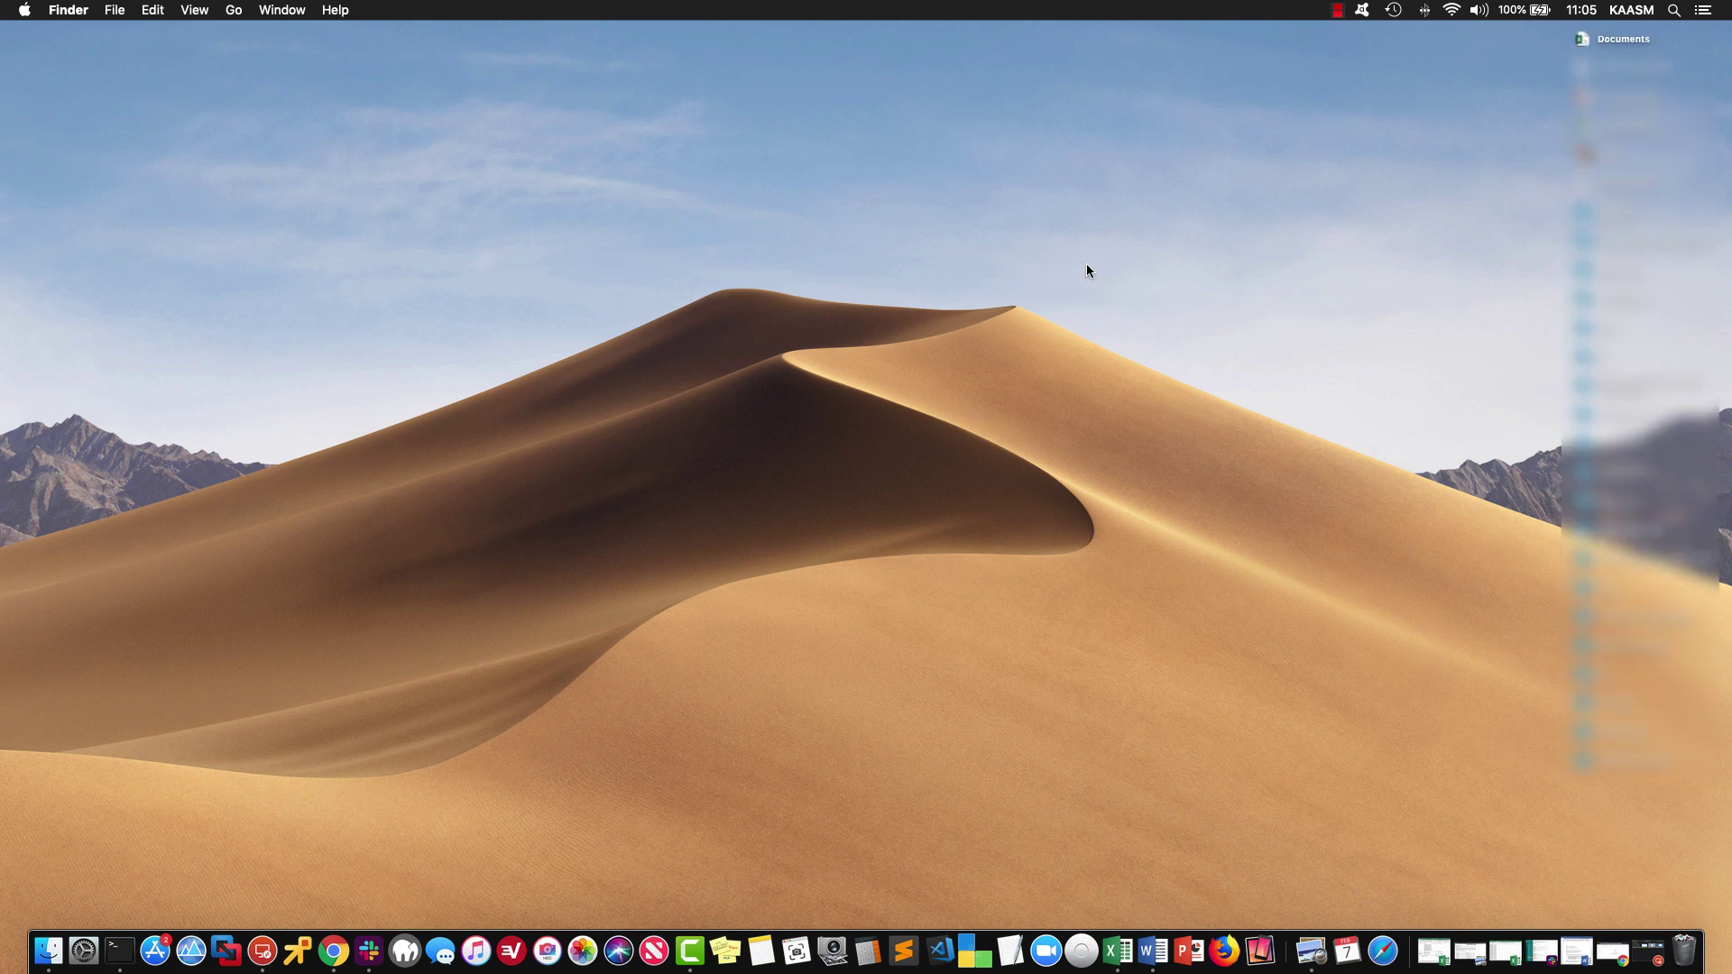
right_click(1337, 174)
left_click(1371, 241)
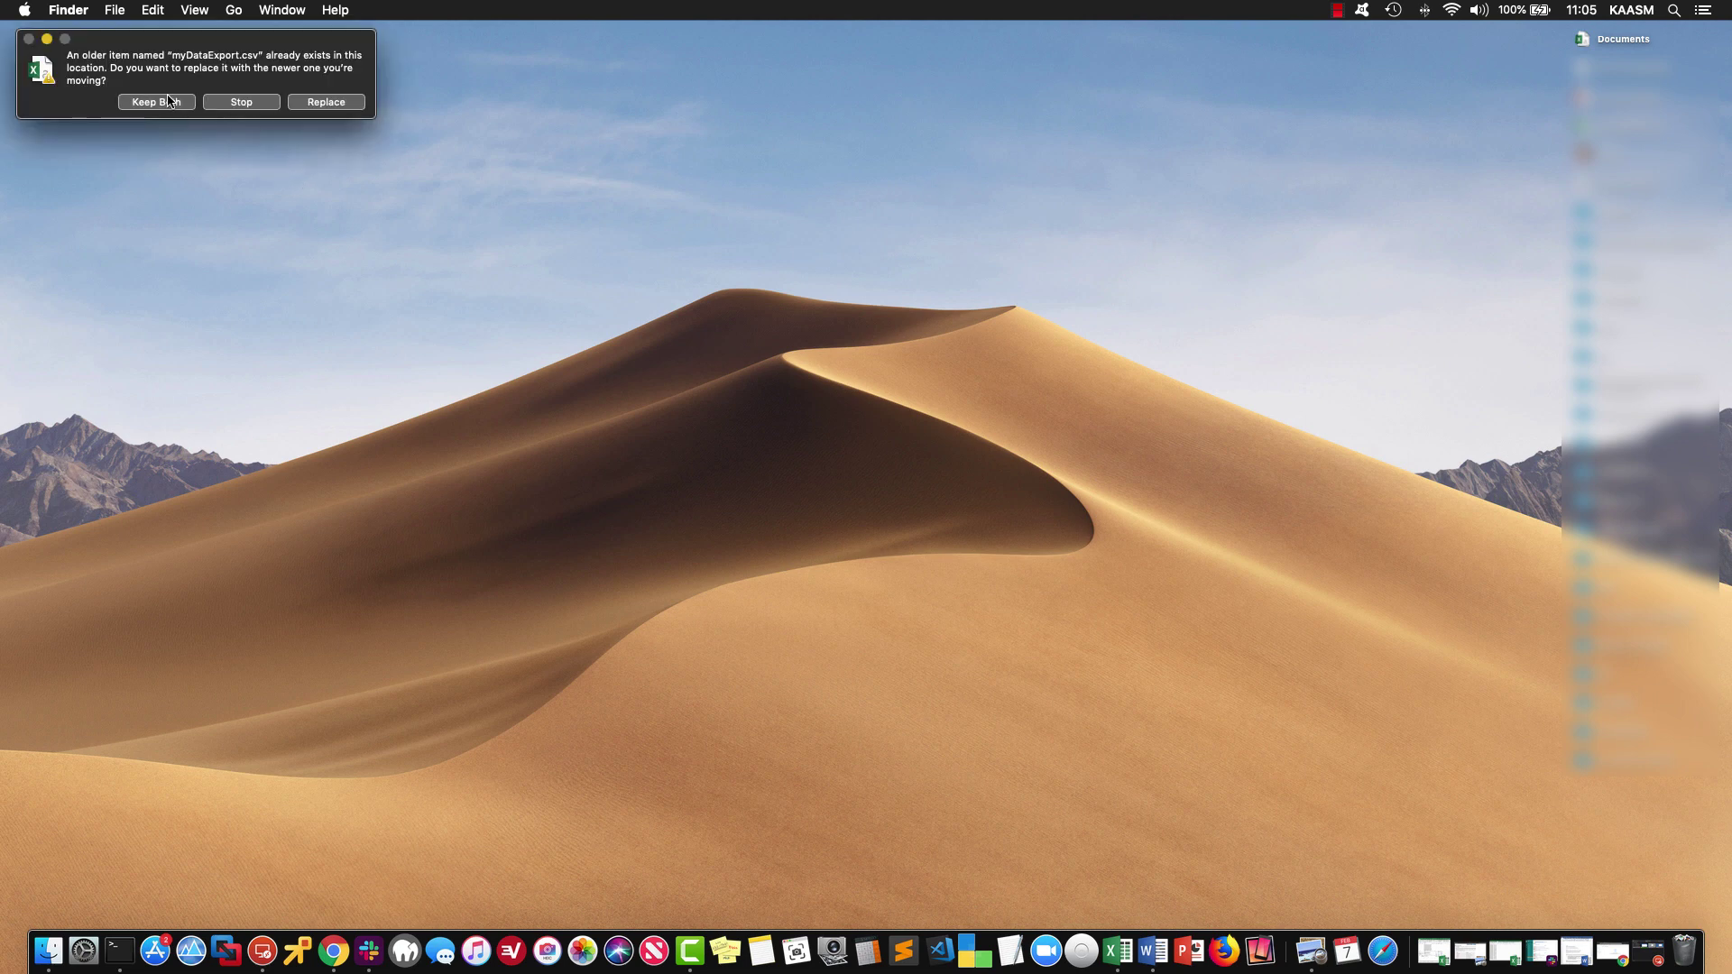
left_click(326, 102)
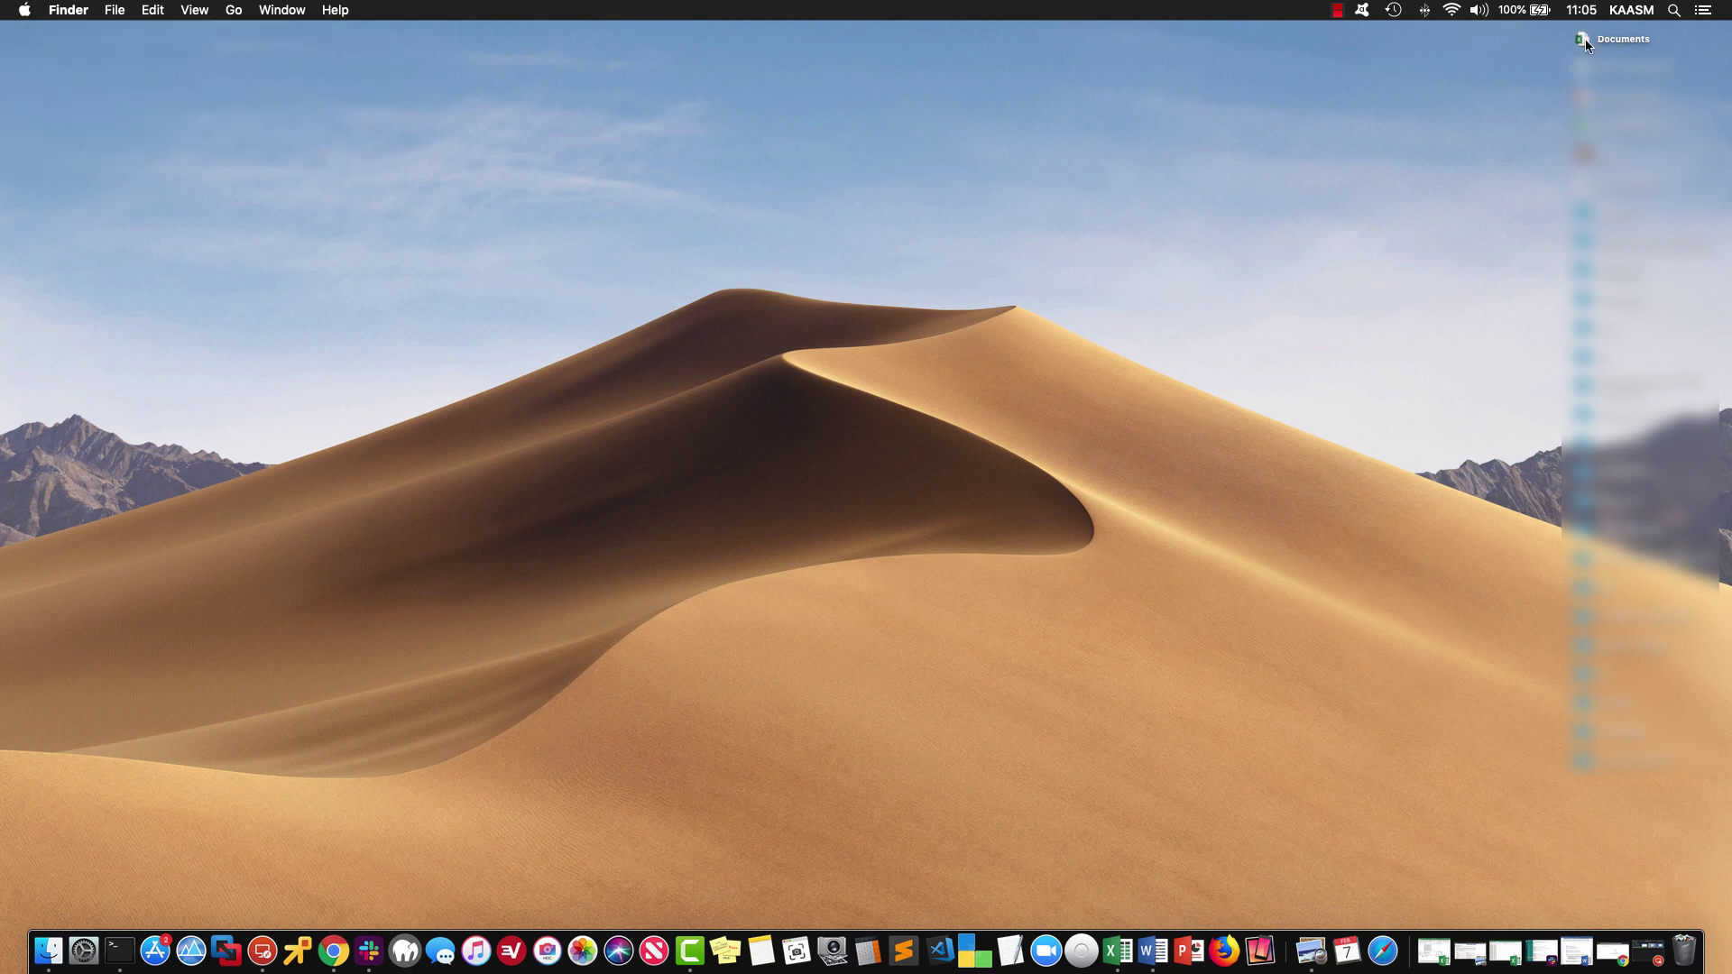
Open myDataExport.csv in Excel, select column A, and start the Text to Columns wizard.
double_click(1588, 67)
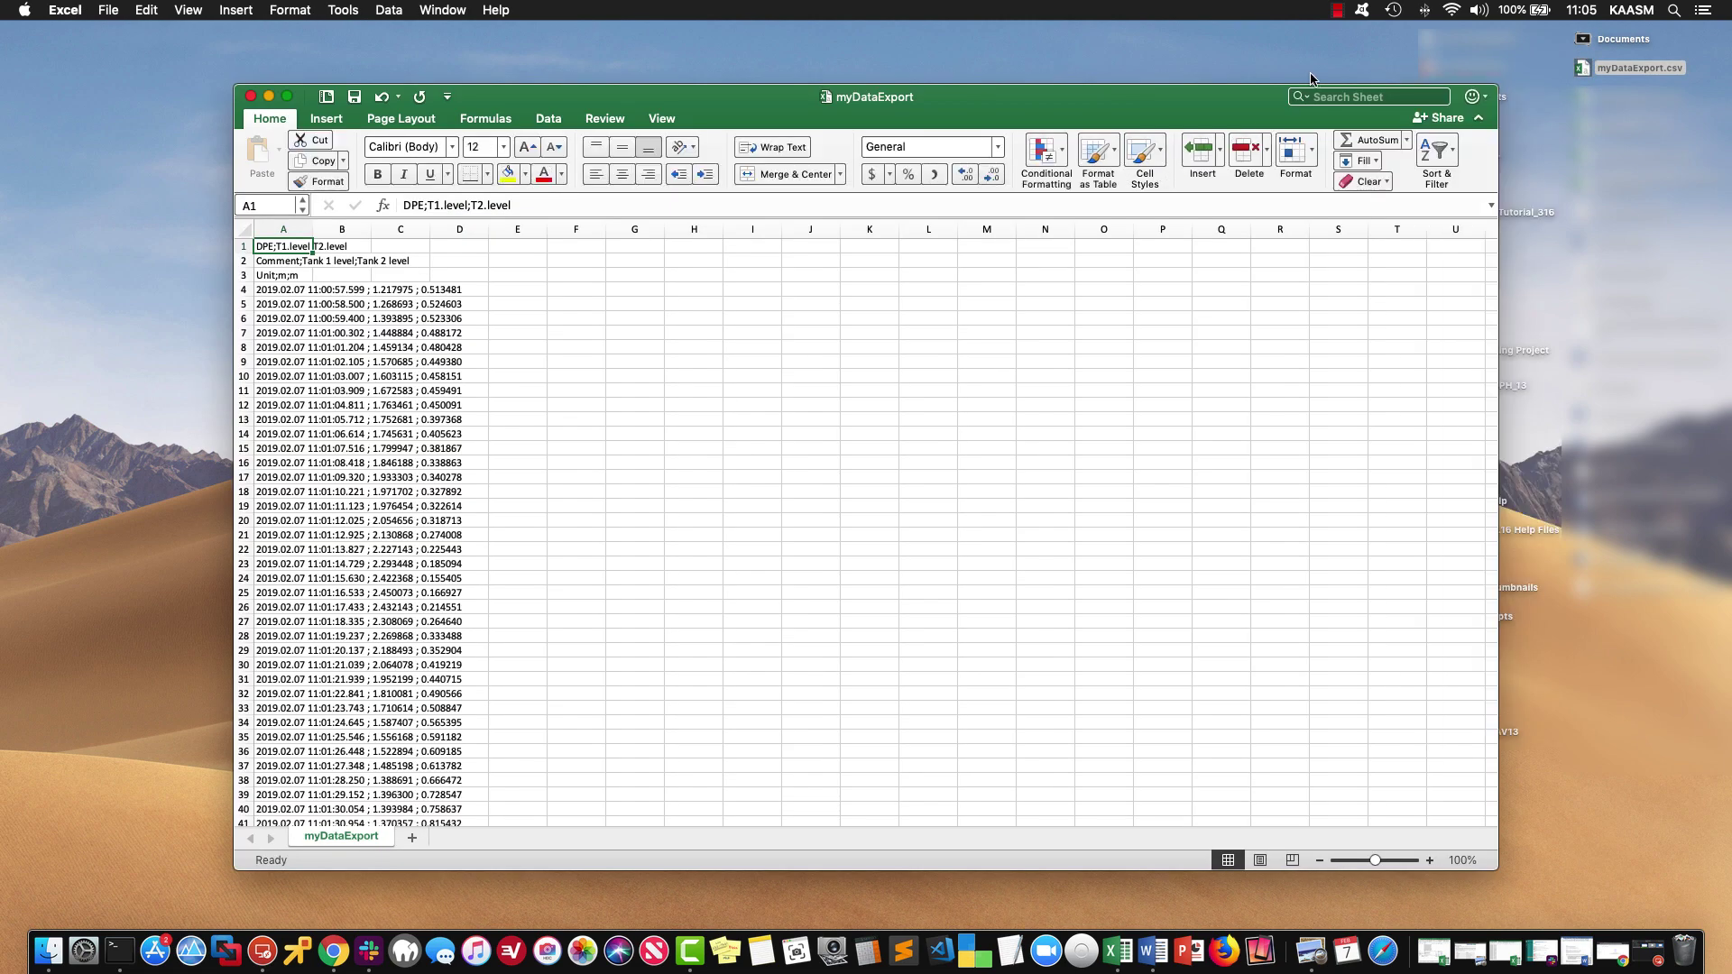
left_click(1563, 45)
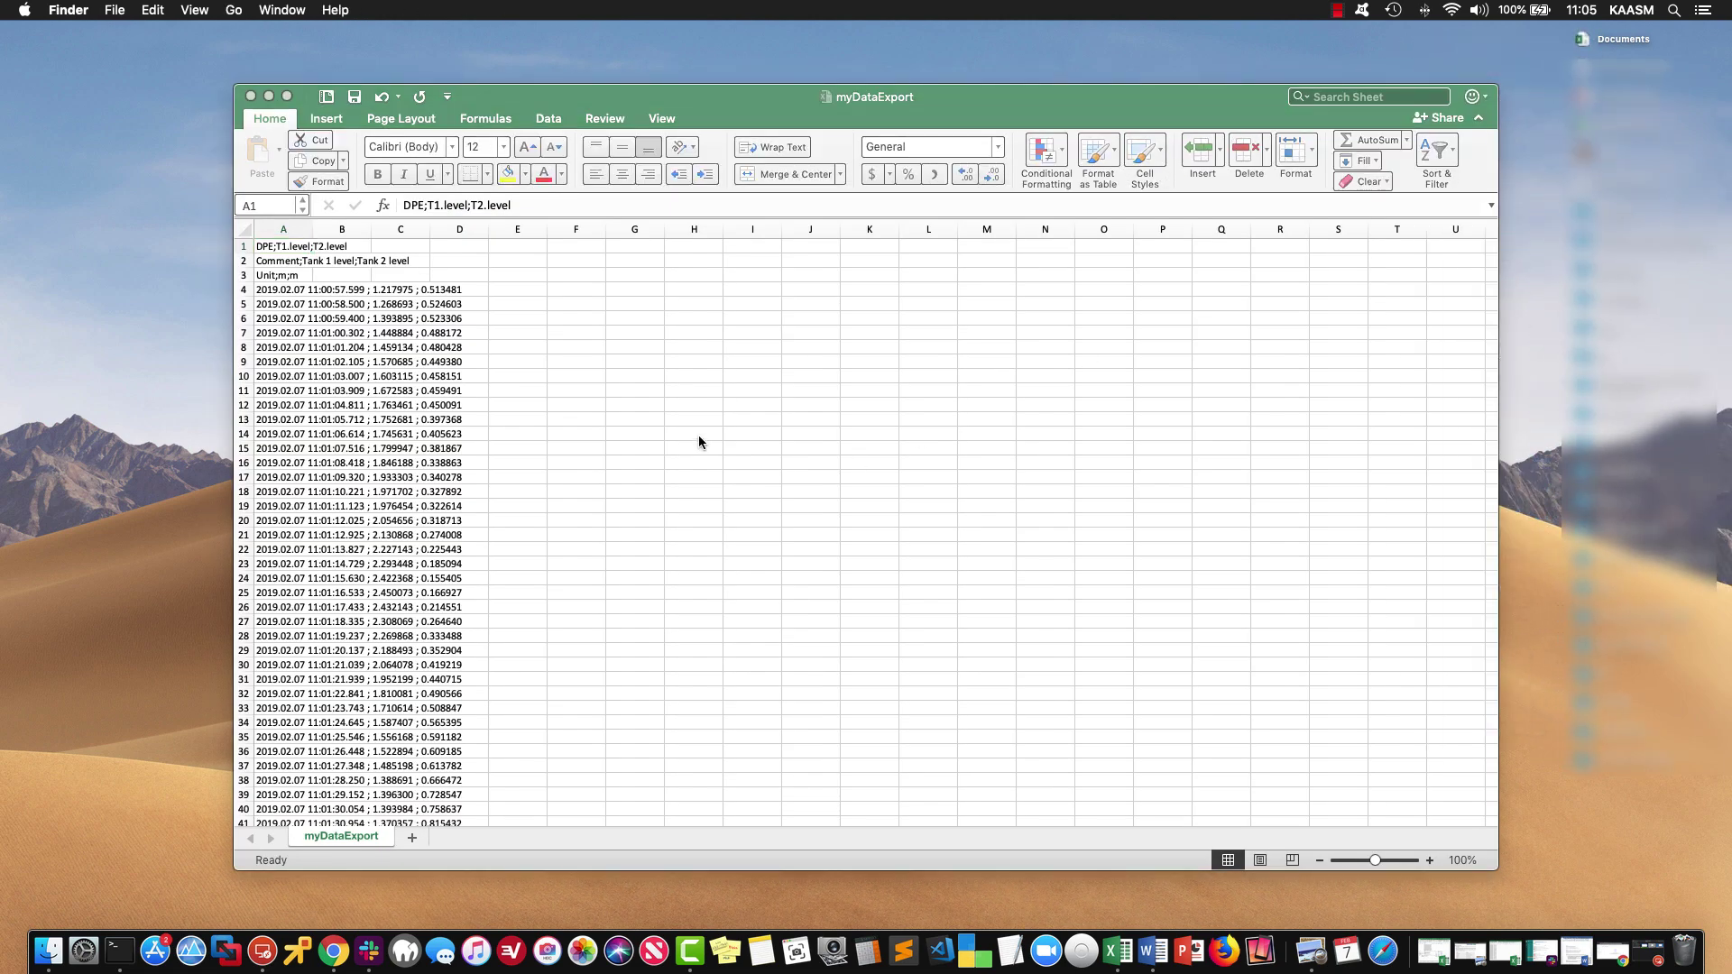
left_click(282, 247)
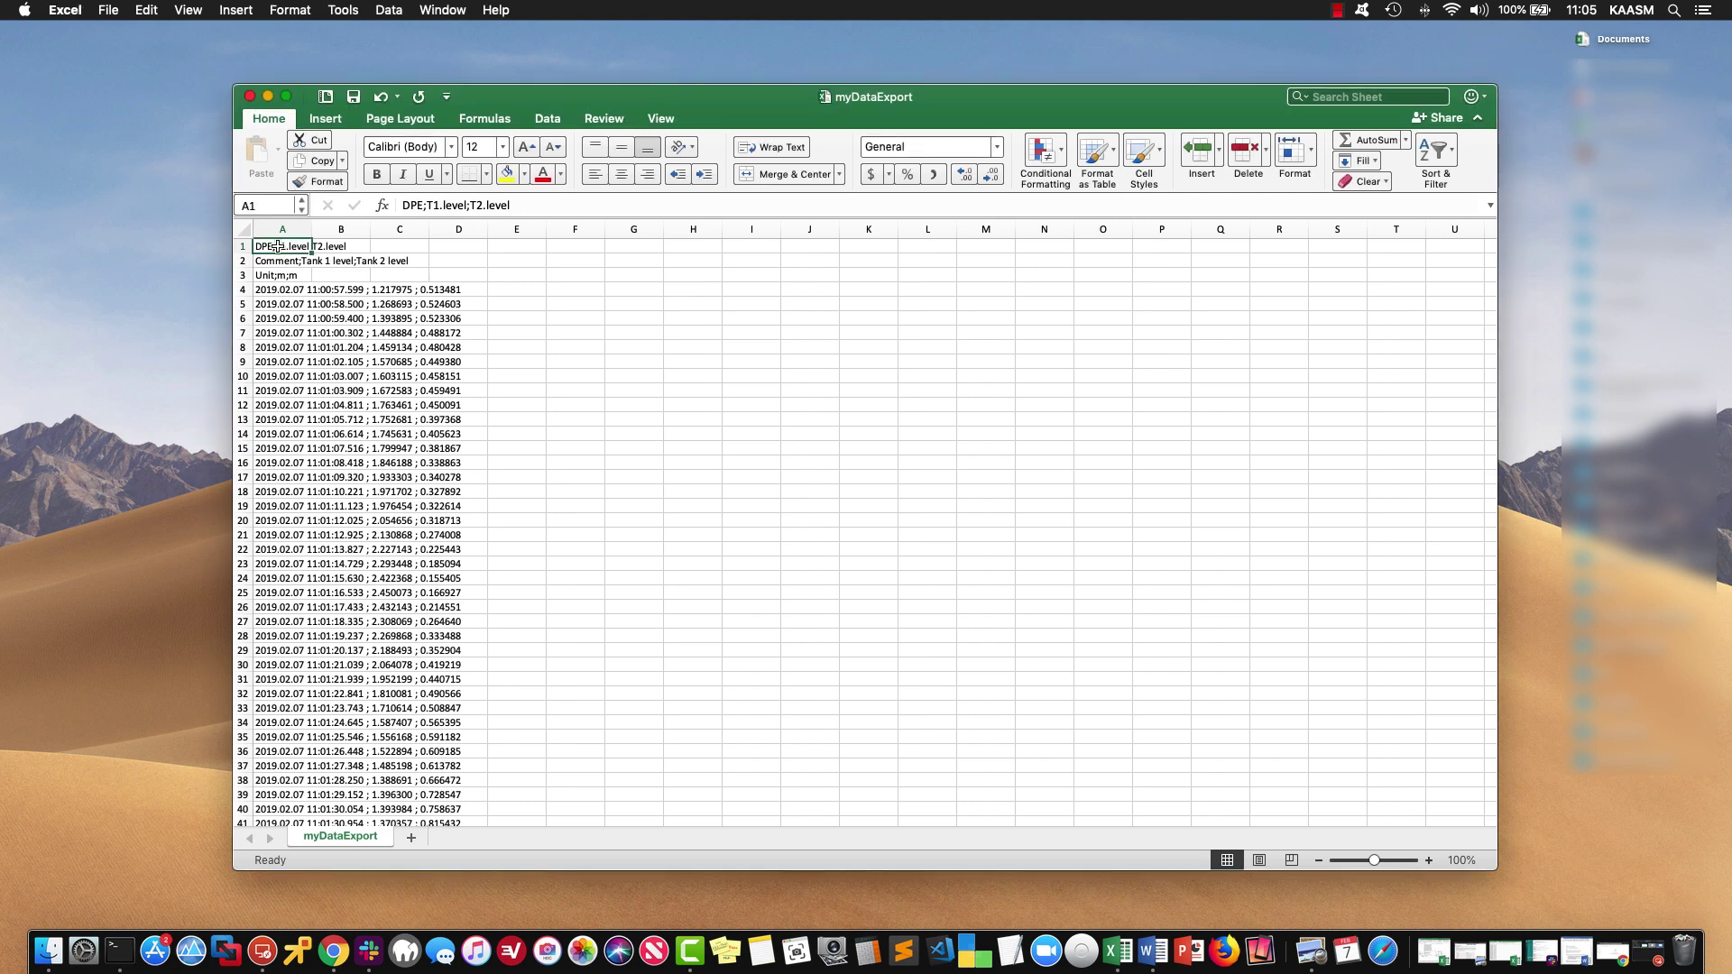
left_click(282, 230)
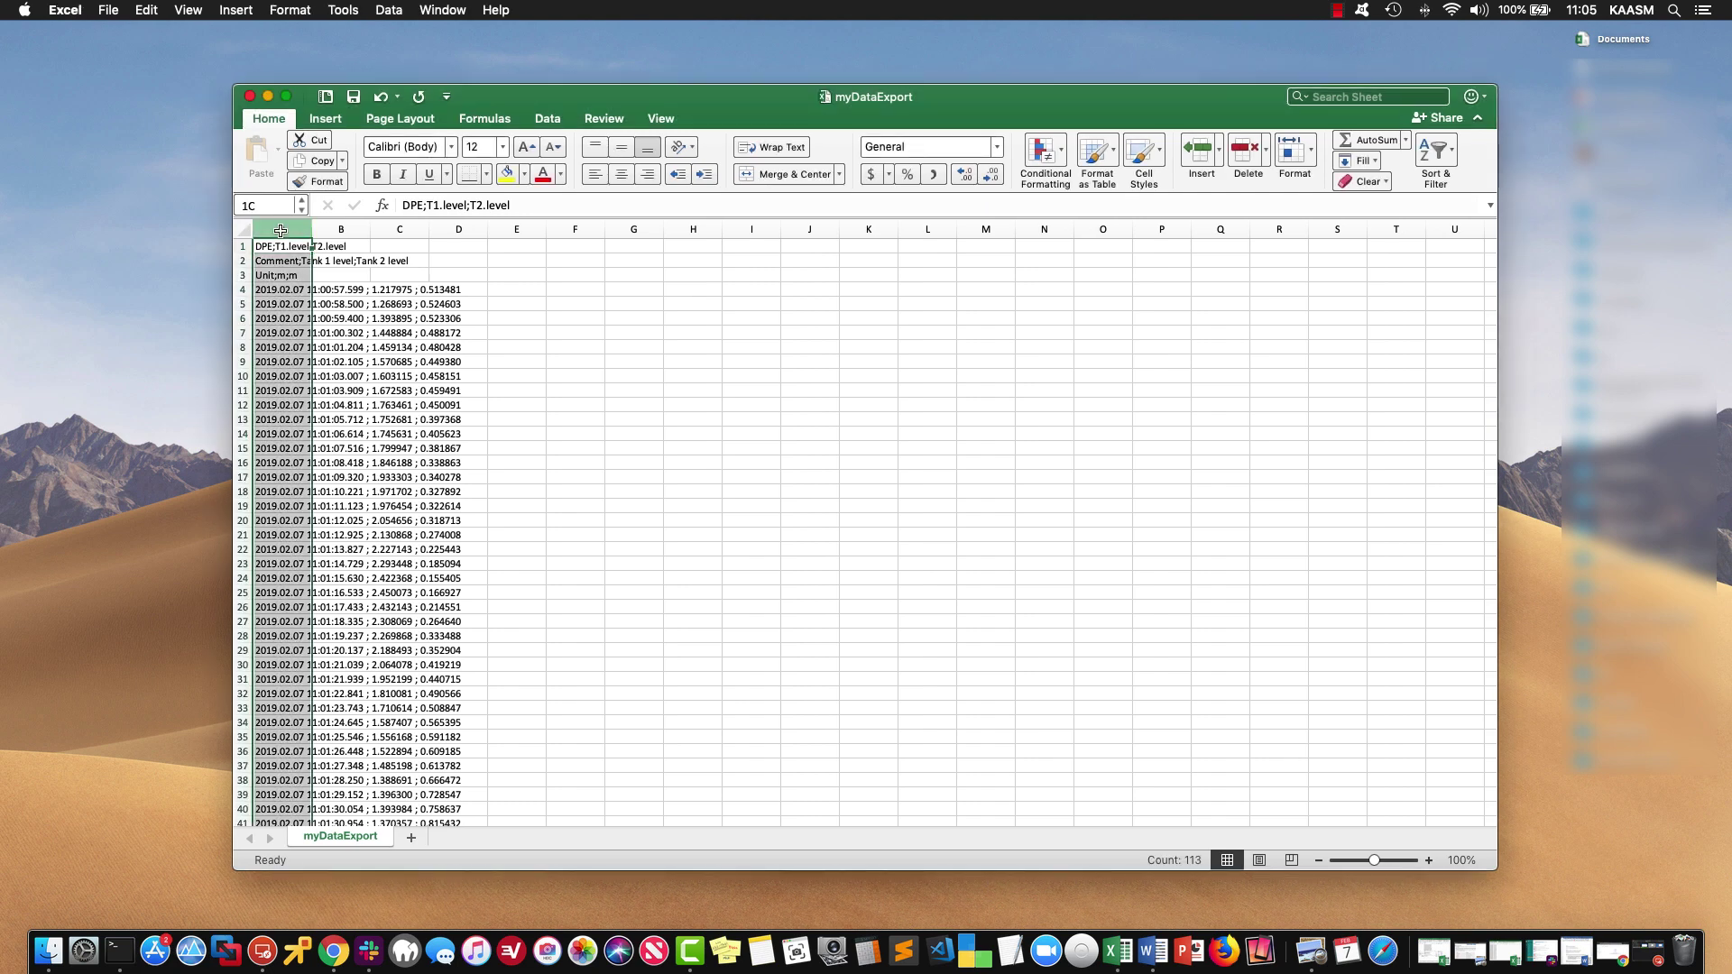
left_click(547, 118)
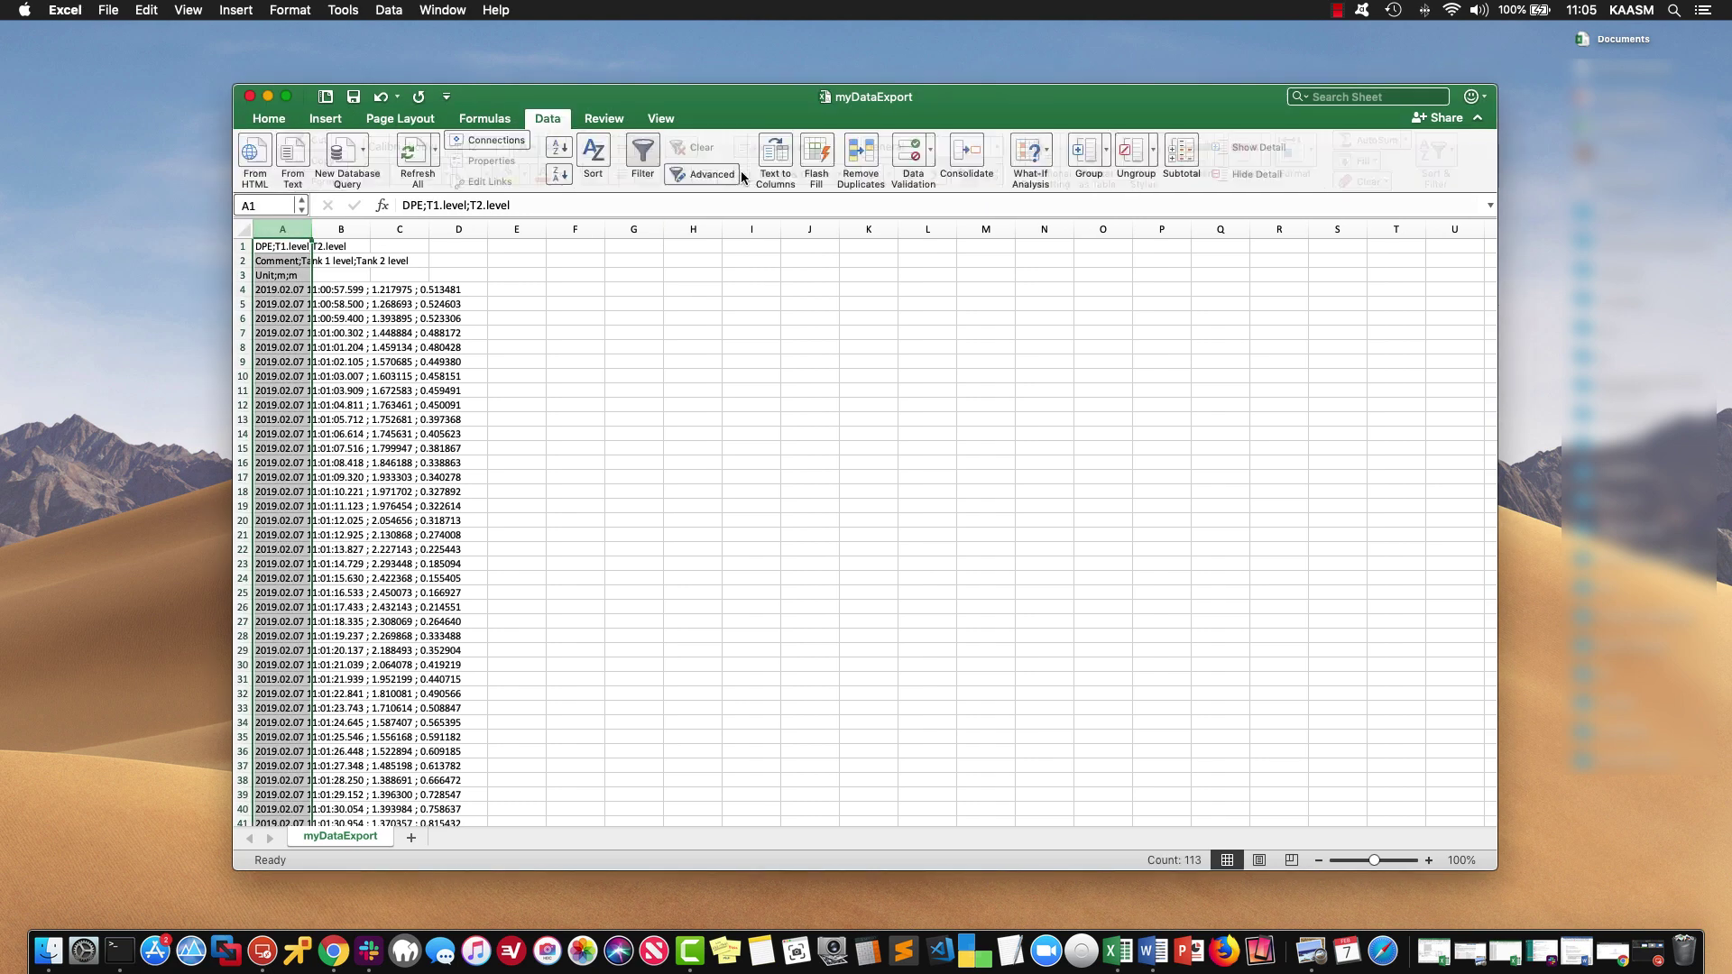
left_click(776, 149)
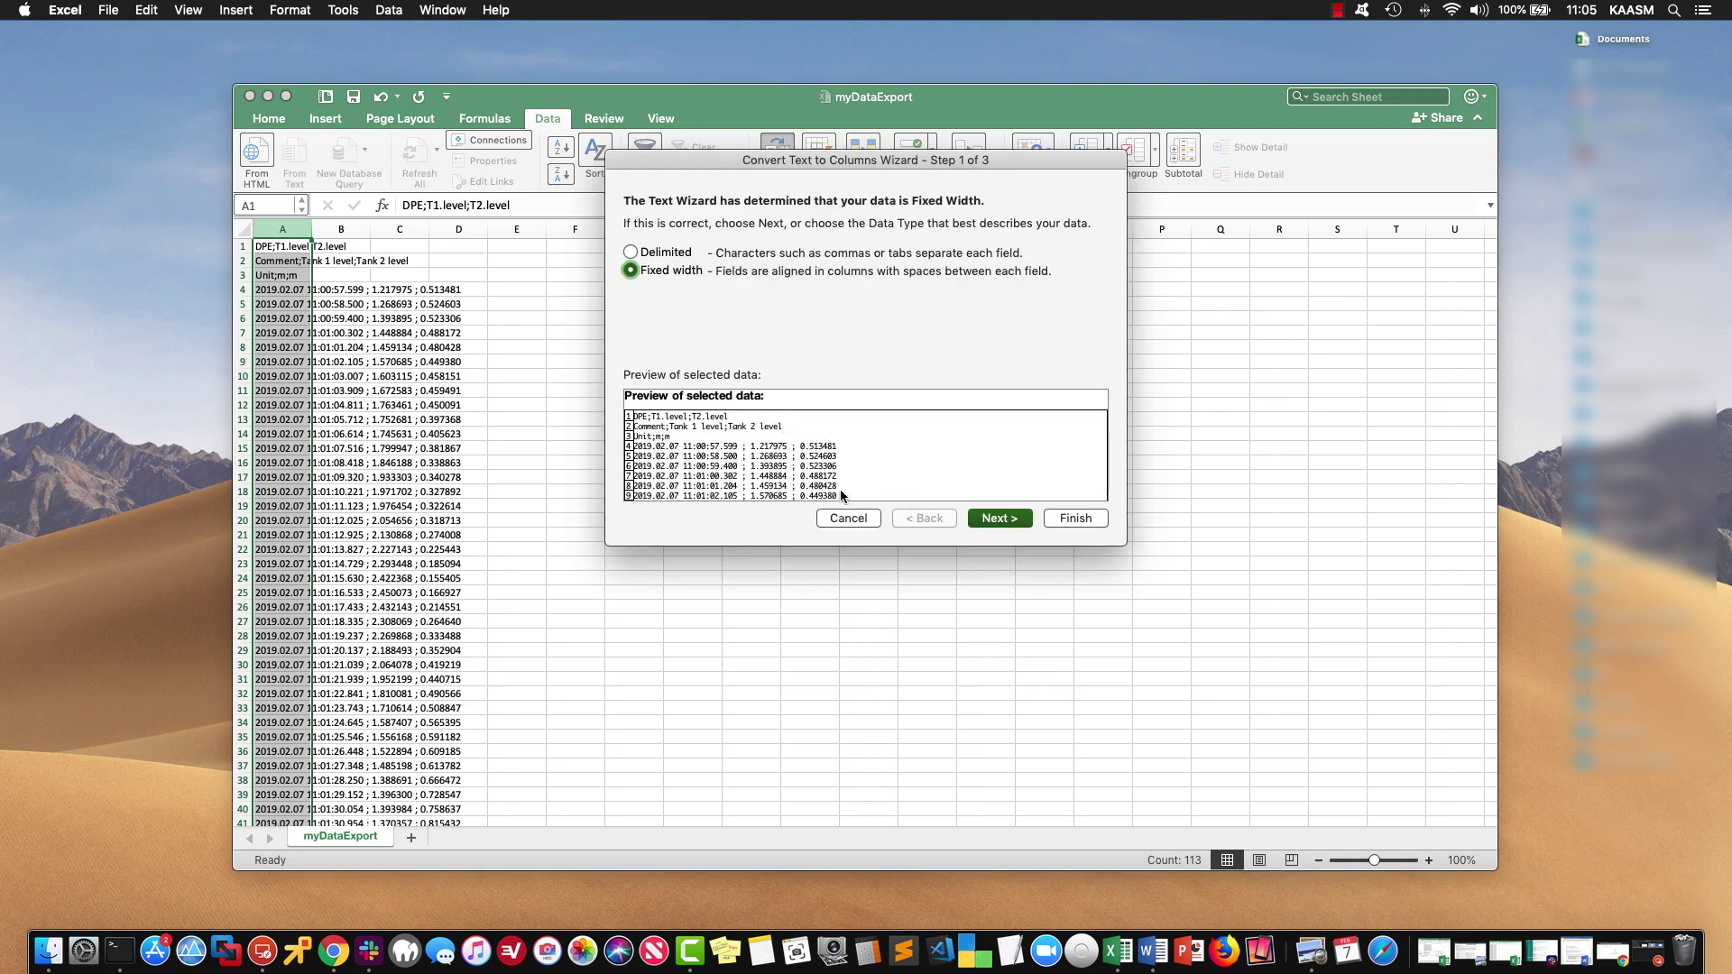
Split the data into columns A–C using the semicolon delimiter, then widen column A for the timestamps.
left_click(631, 253)
left_click(993, 519)
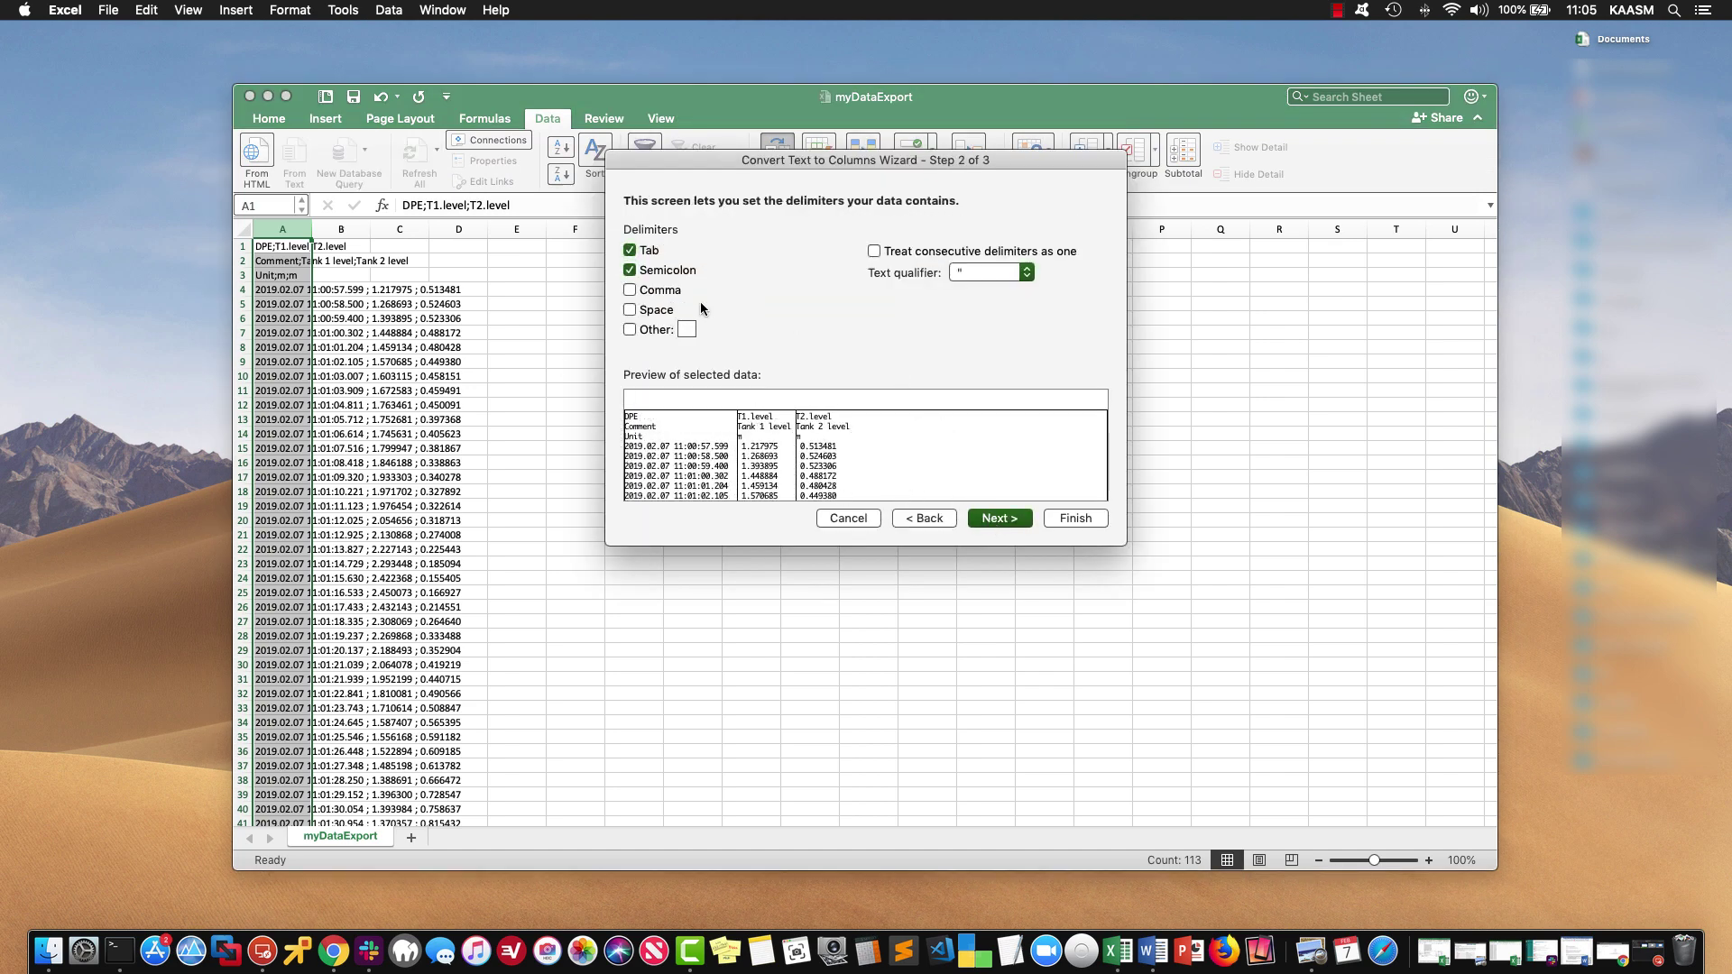
left_click(1001, 519)
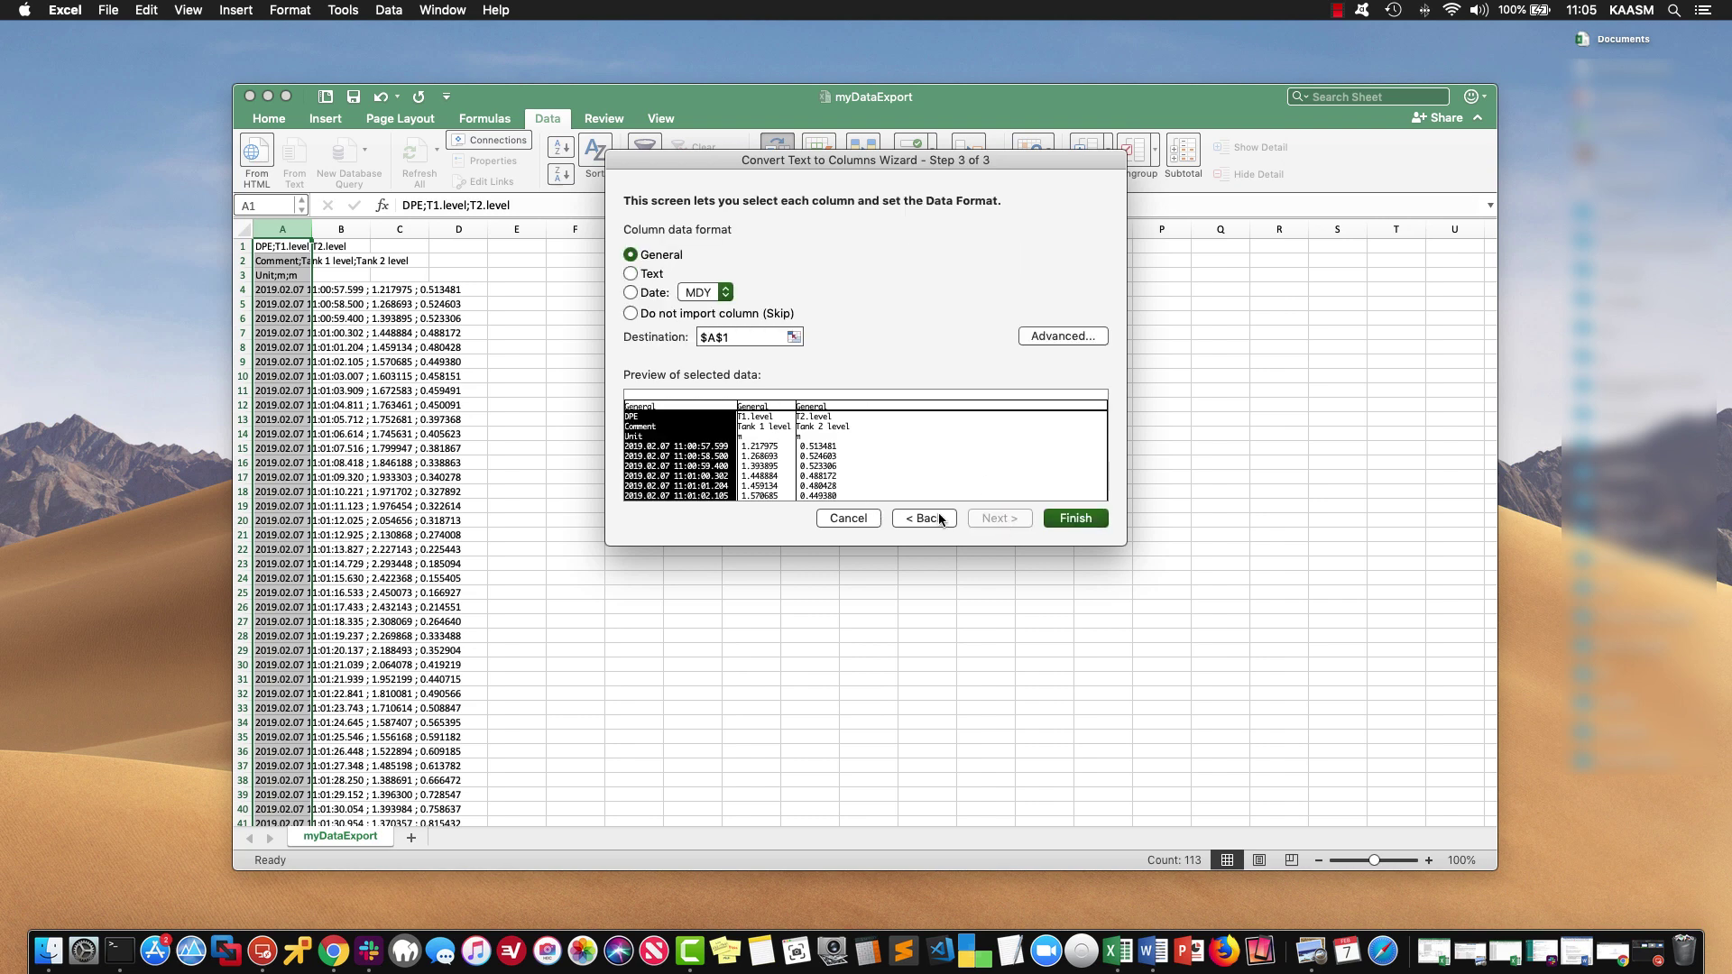
left_click(1076, 518)
left_click_drag(312, 229, 371, 229)
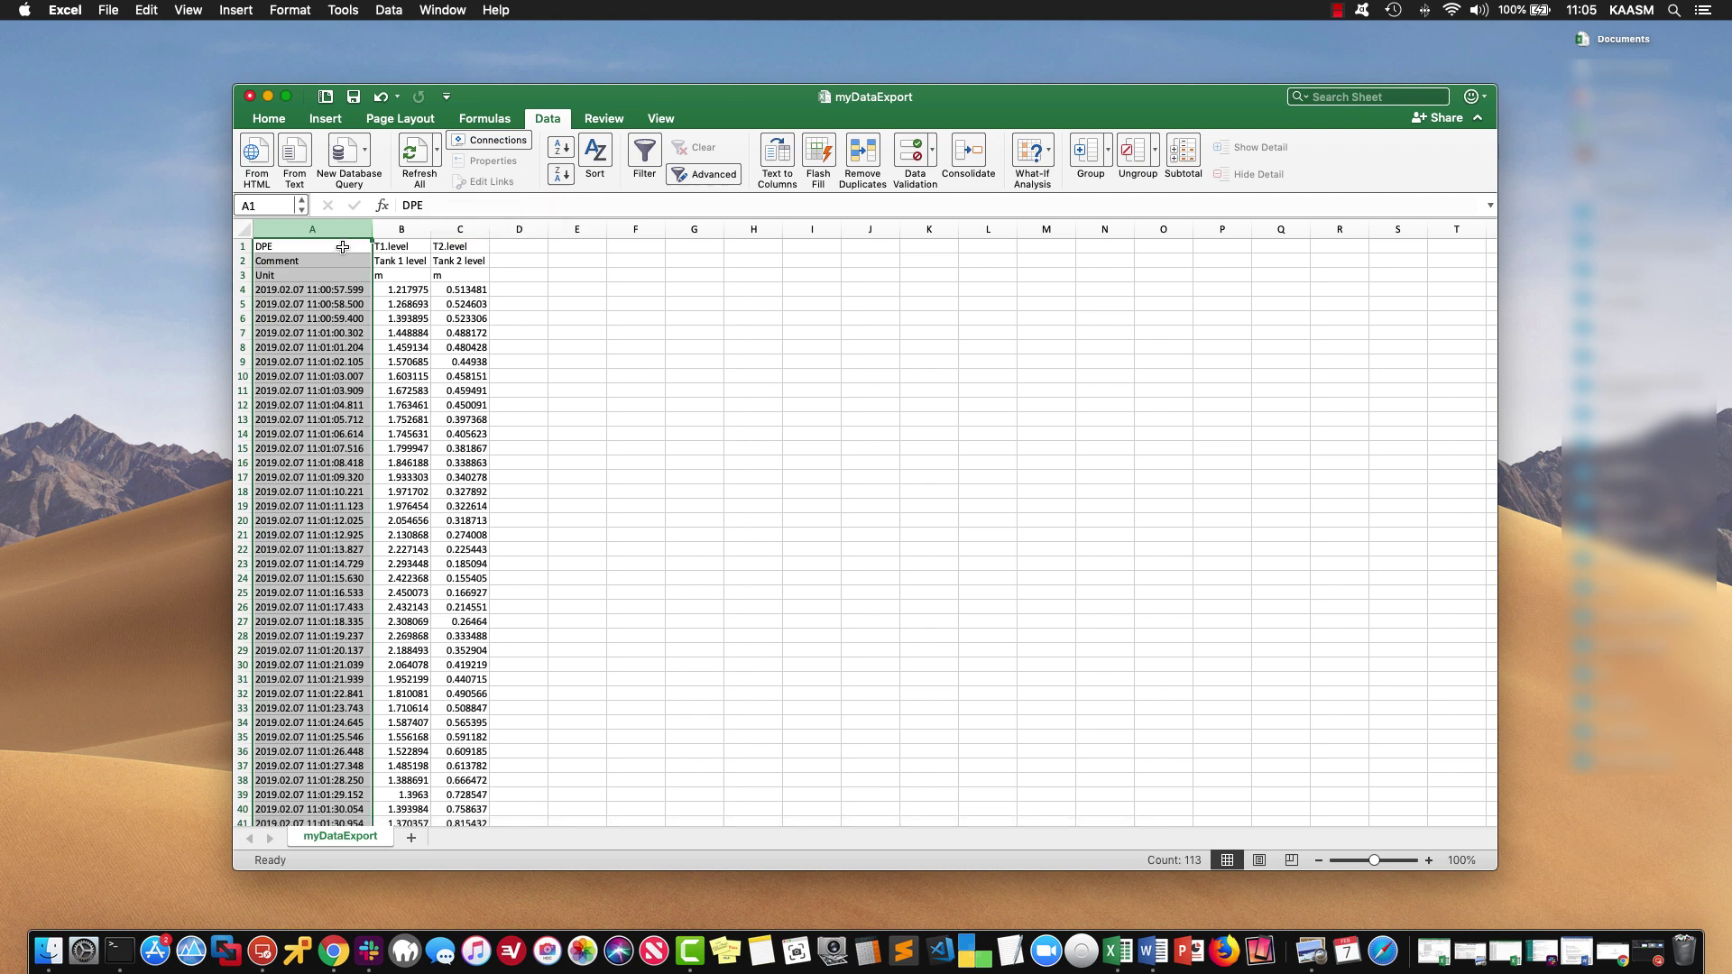
Relabel header cells: A1 from DPE to 'Datapoints' and A2 from Comment to 'Description'.
left_click(344, 247)
type("Datapoints")
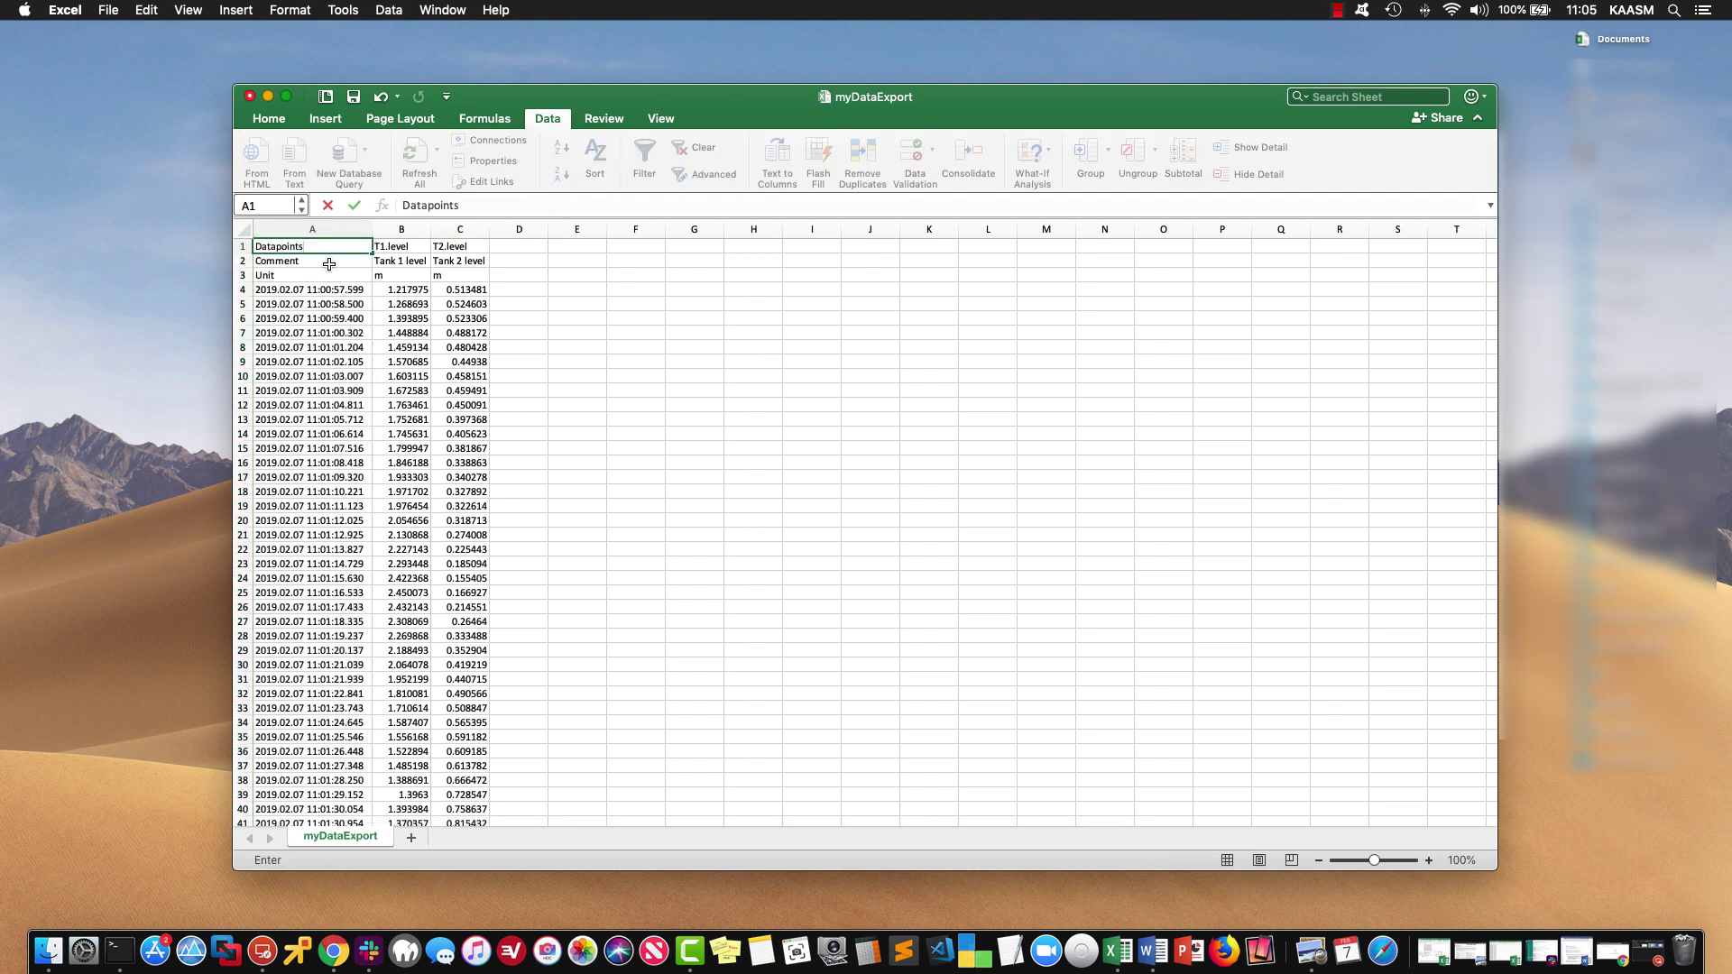
left_click(330, 264)
type("Descro[p")
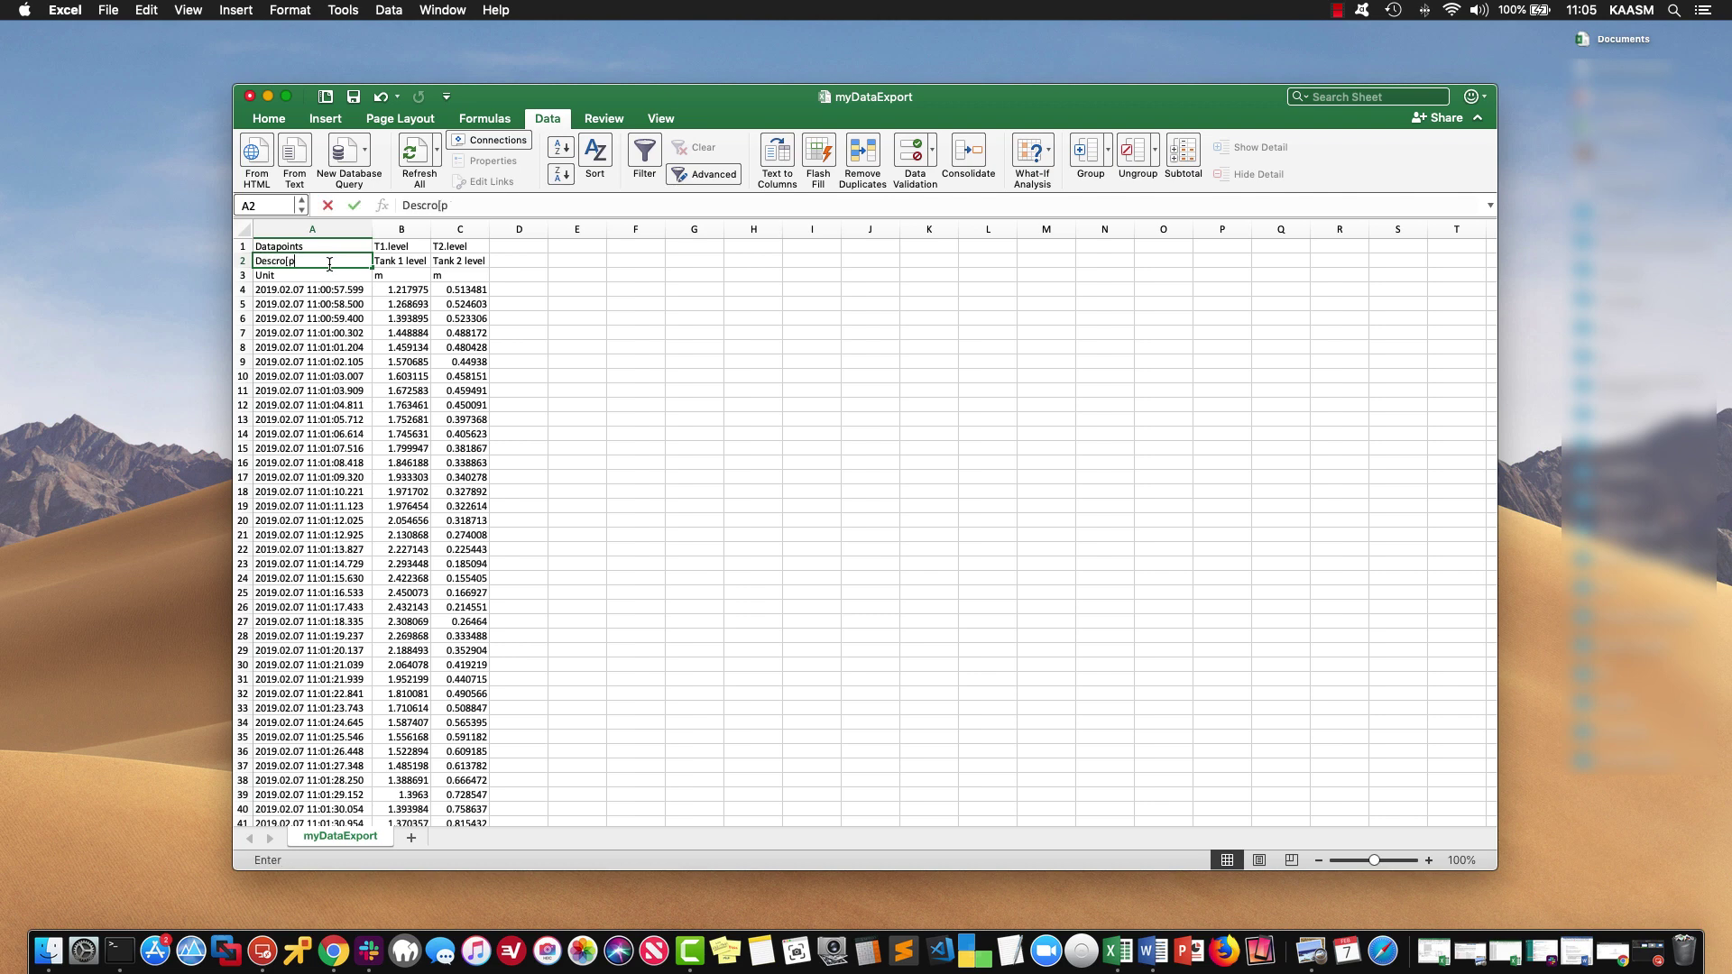
type("t")
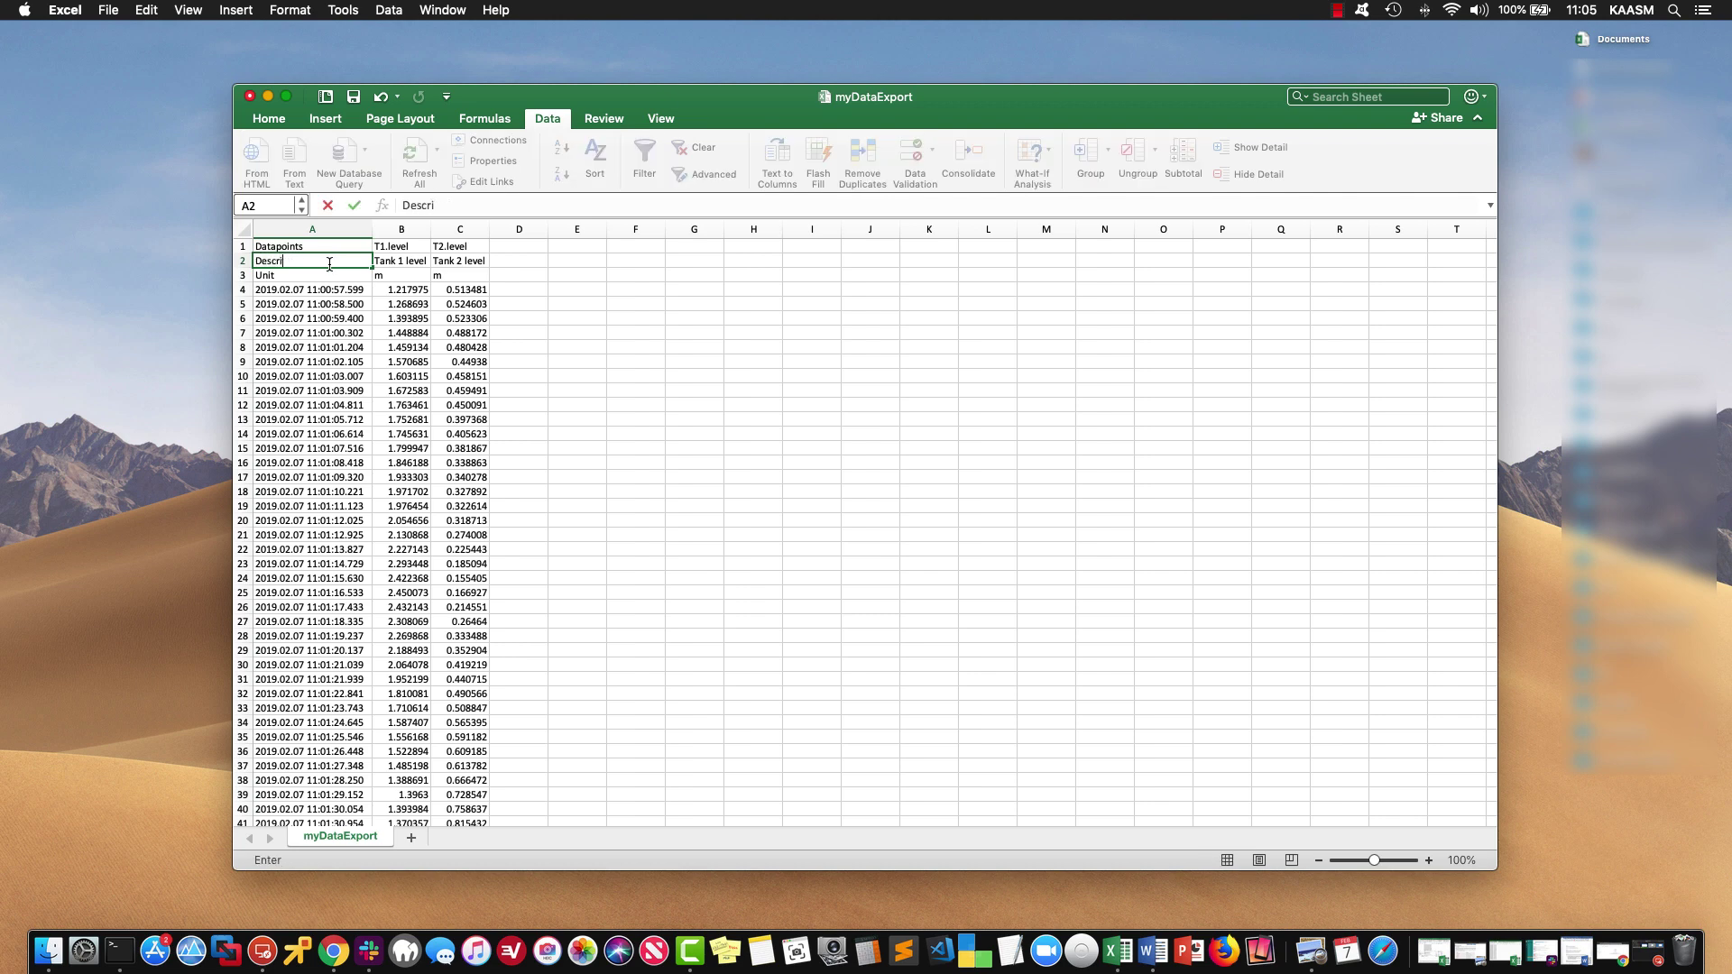
type("i0no")
left_click(287, 275)
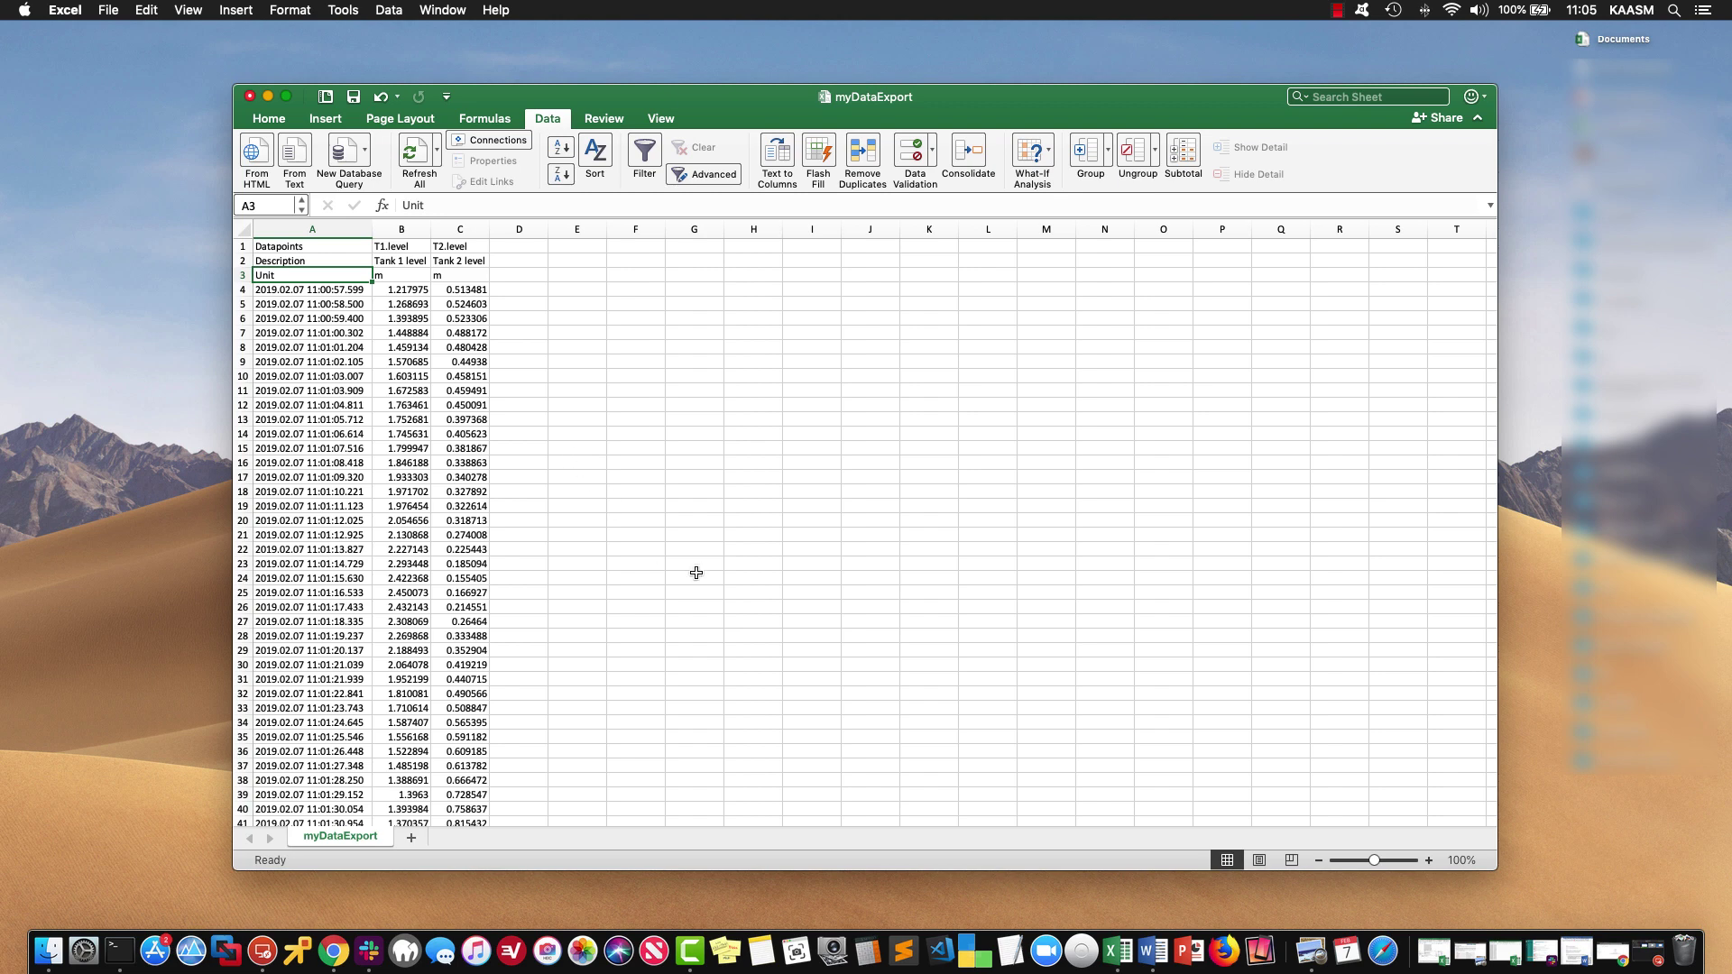
scroll(691, 572, "down", 3)
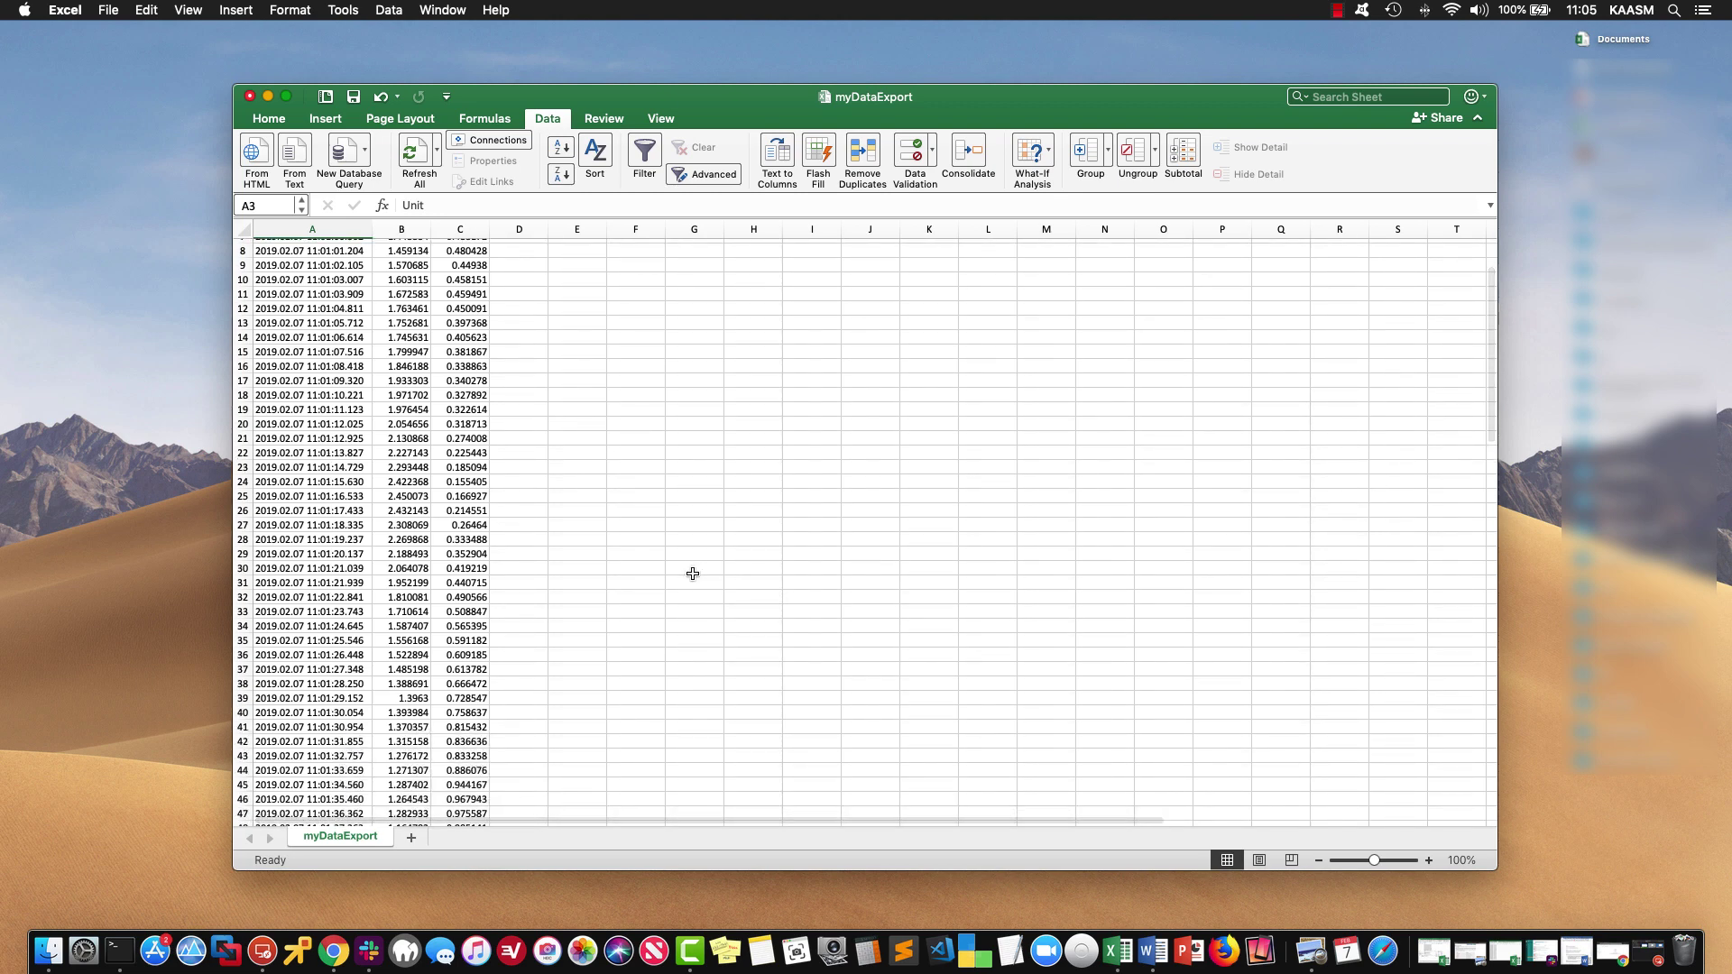
left_click_drag(954, 119, 927, 115)
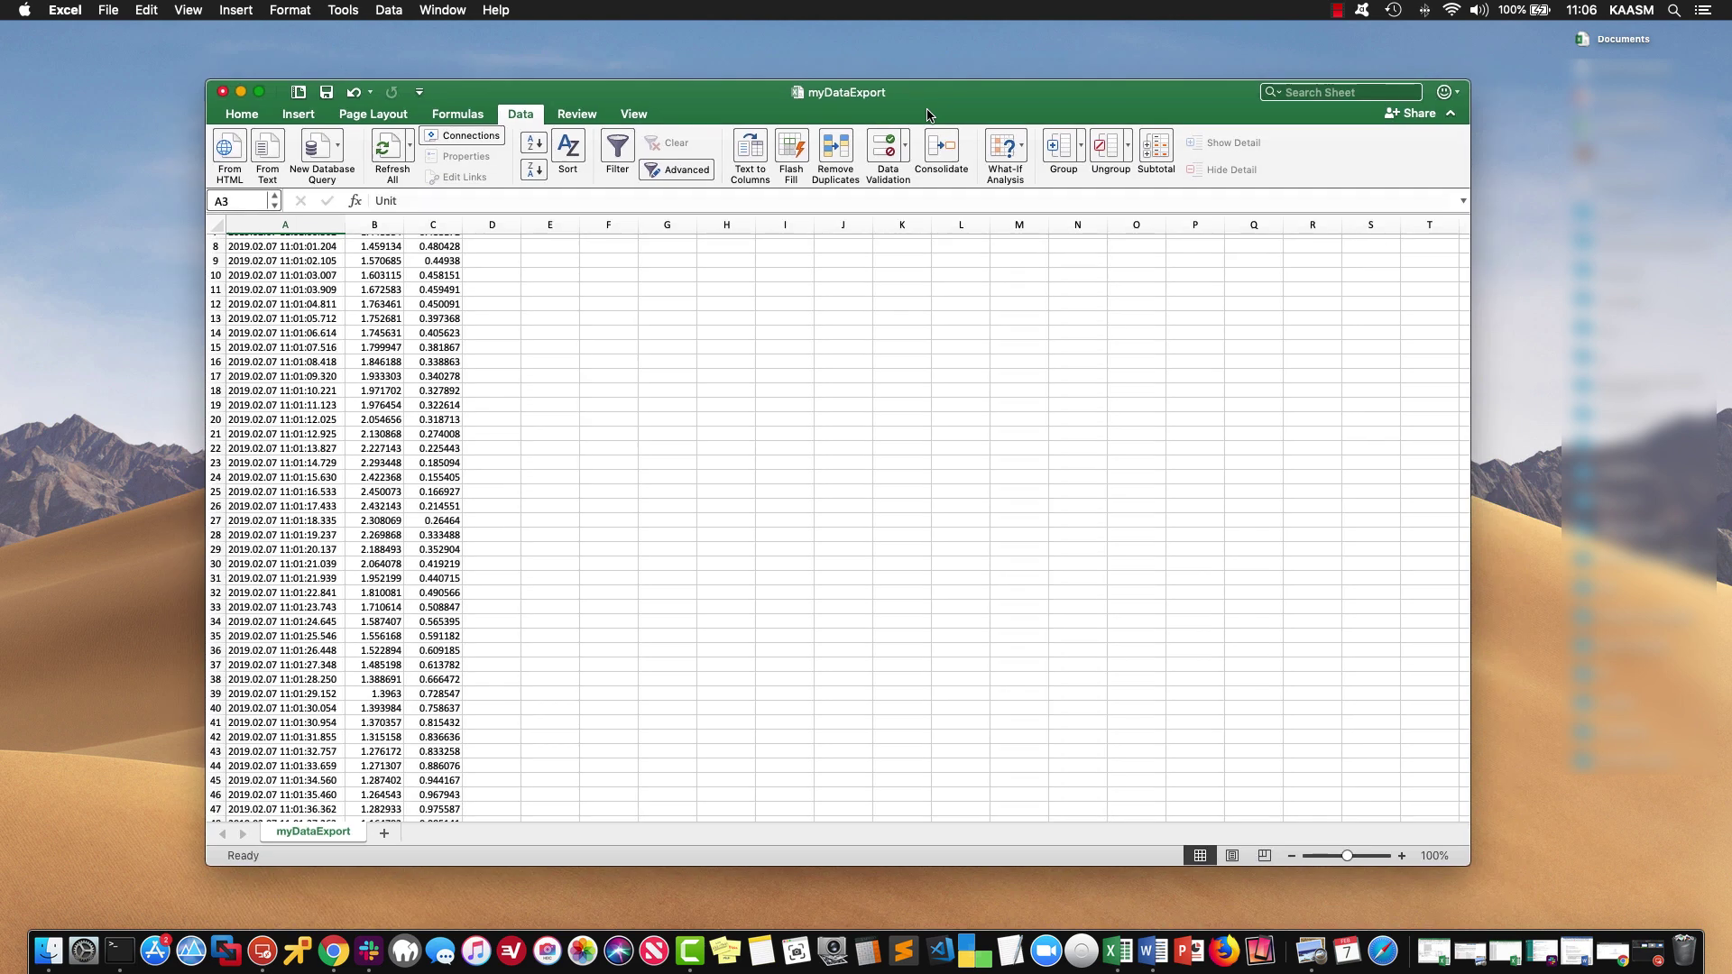